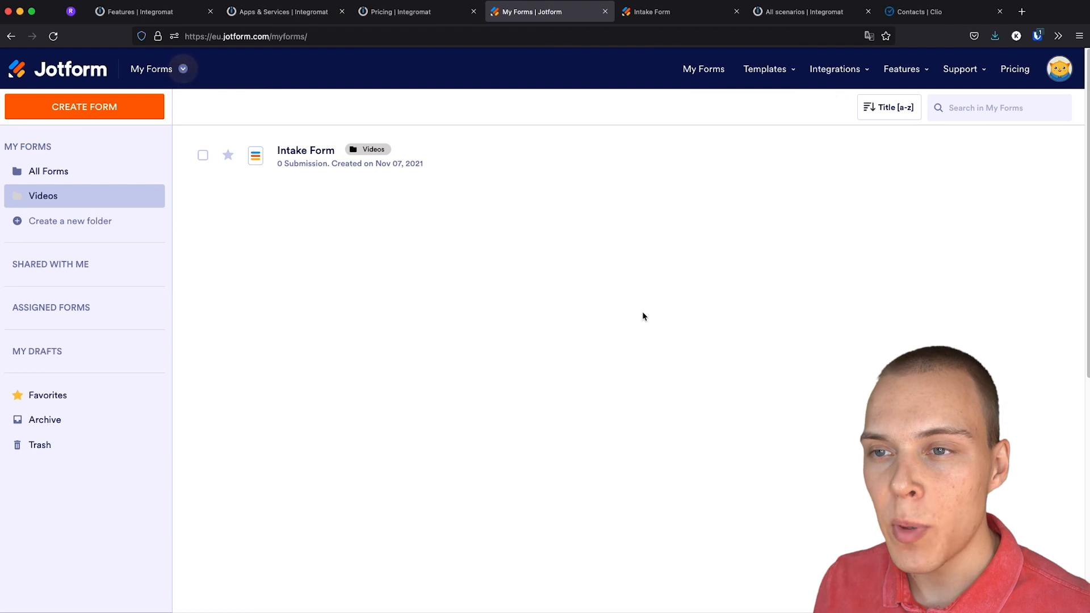
Preview the Jotform Intake Form's fields, then go to Integromat's empty All scenarios list
click(666, 19)
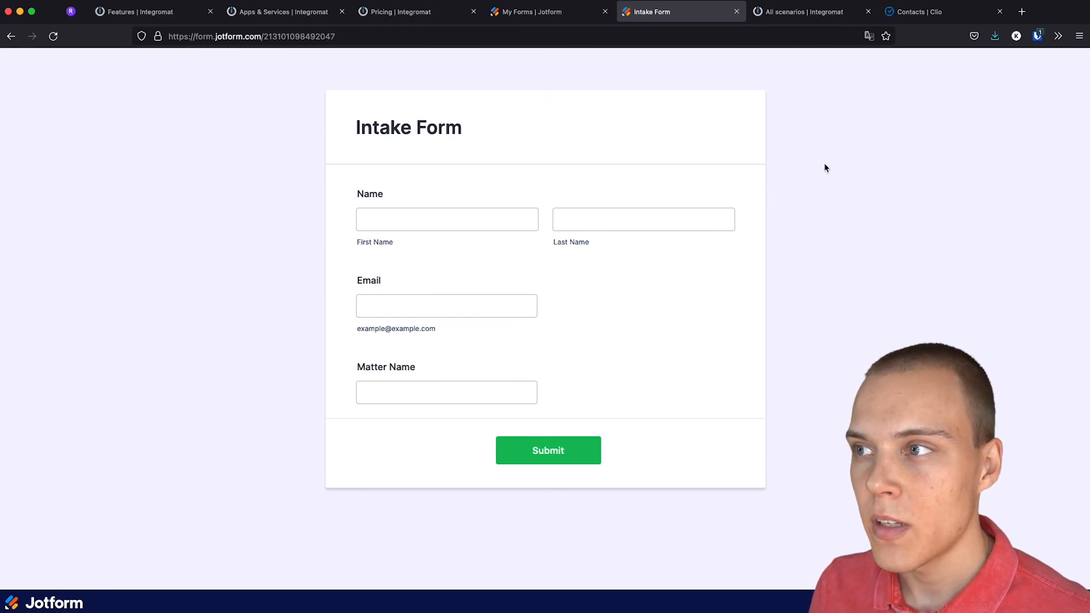
click(805, 11)
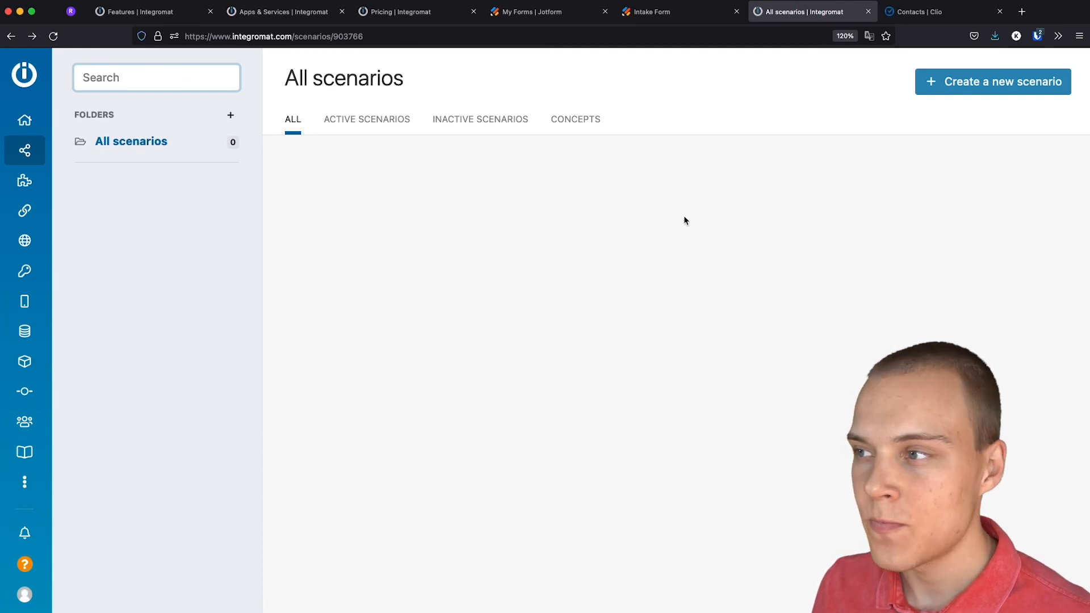
click(952, 93)
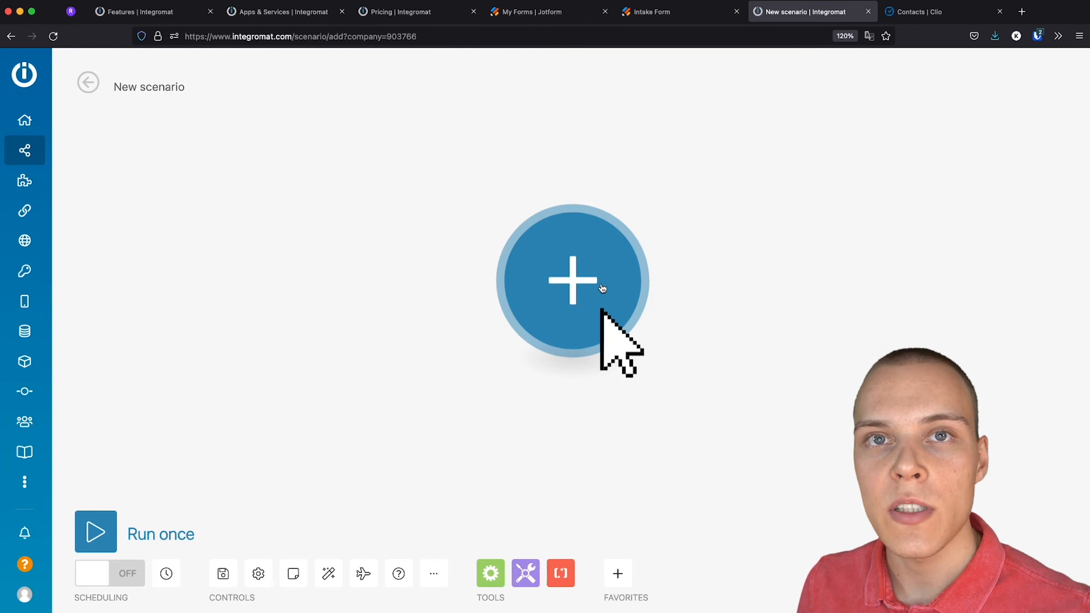
click(598, 292)
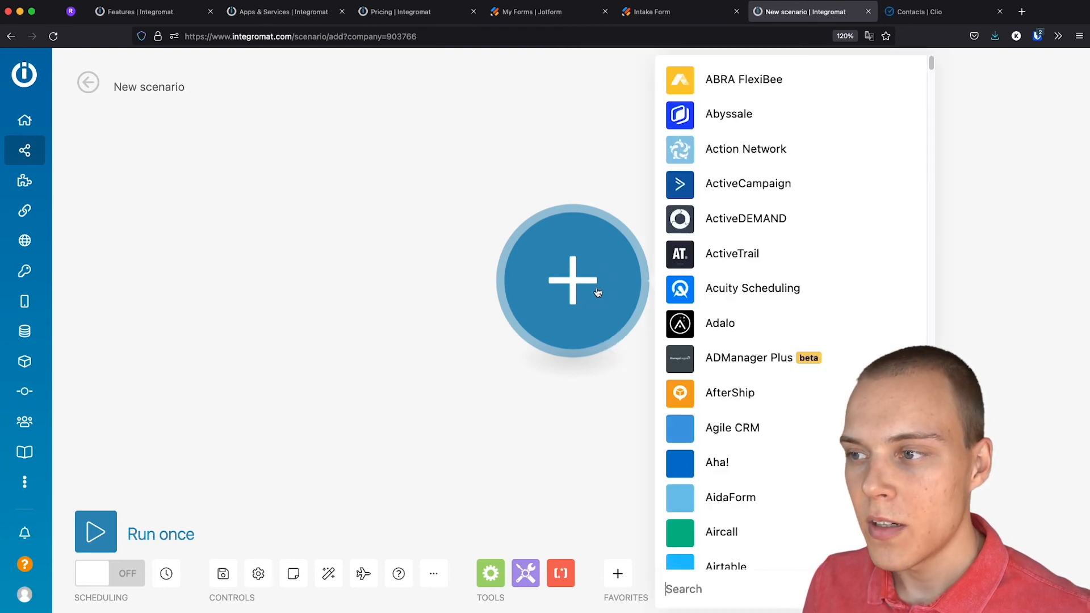
text(jot)
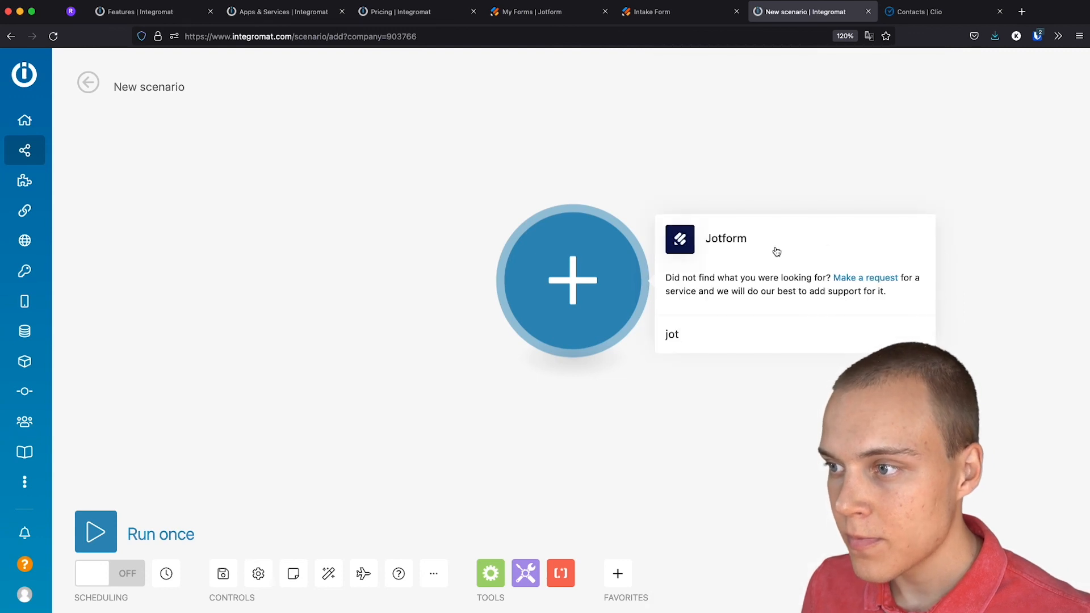
click(771, 250)
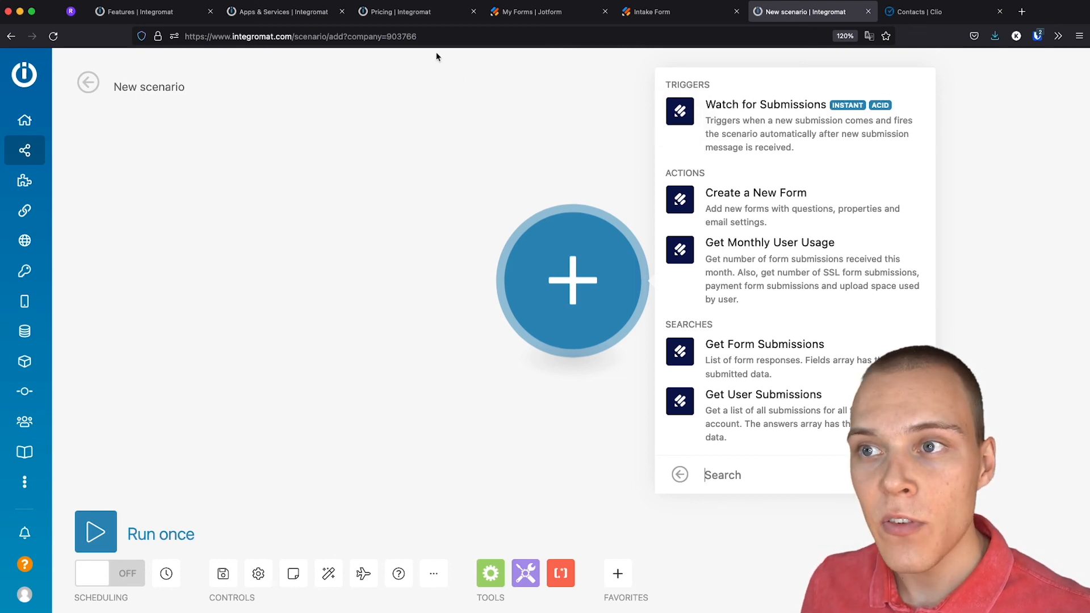
click(421, 16)
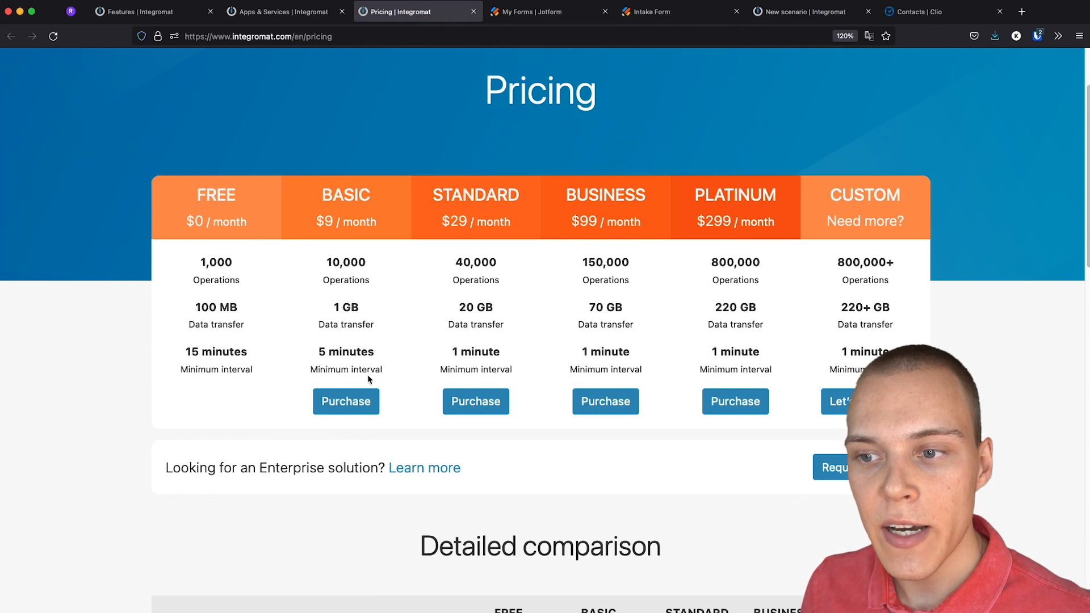
click(815, 13)
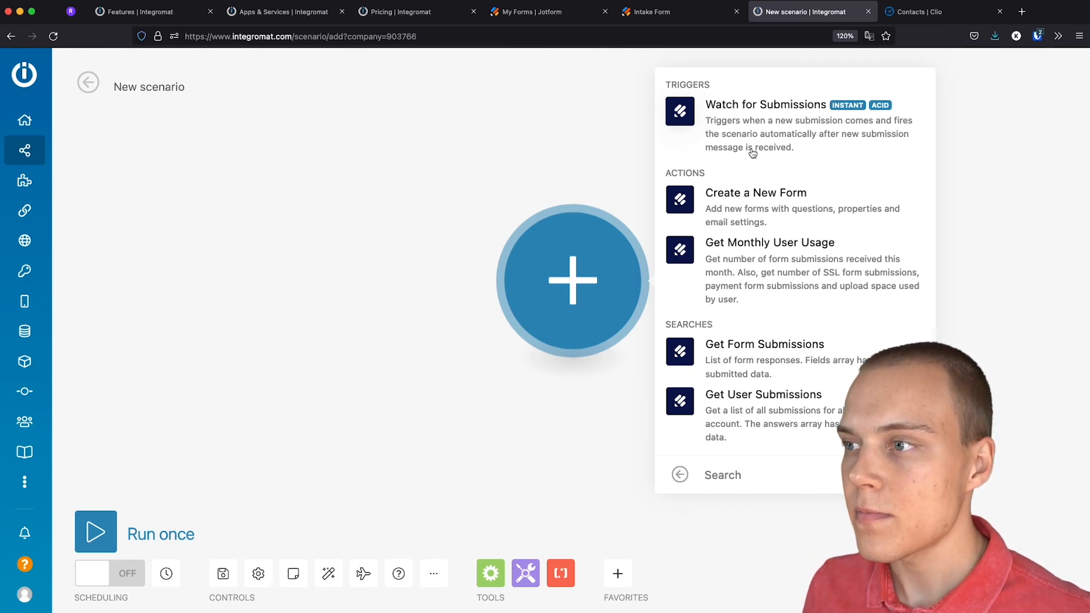
click(752, 151)
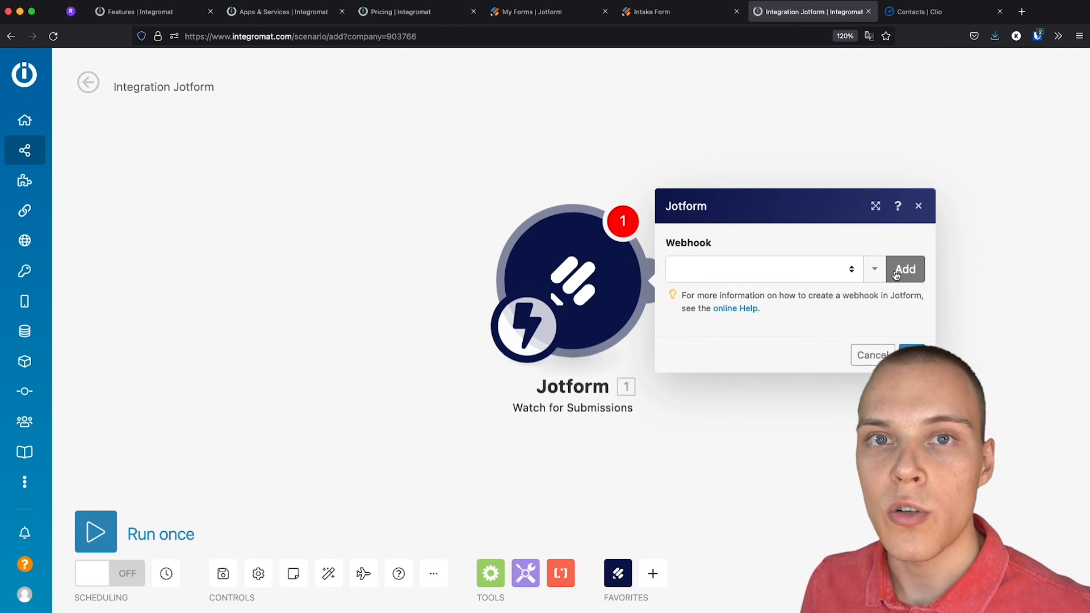
Add a new webhook named 'JotForm'
click(896, 276)
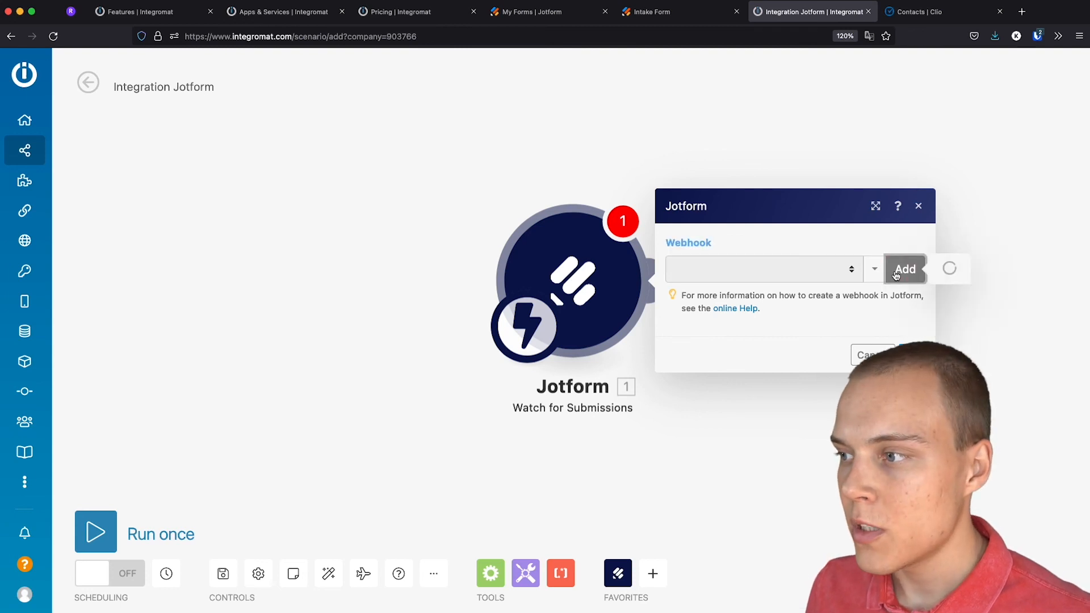
drag(606, 222, 354, 222)
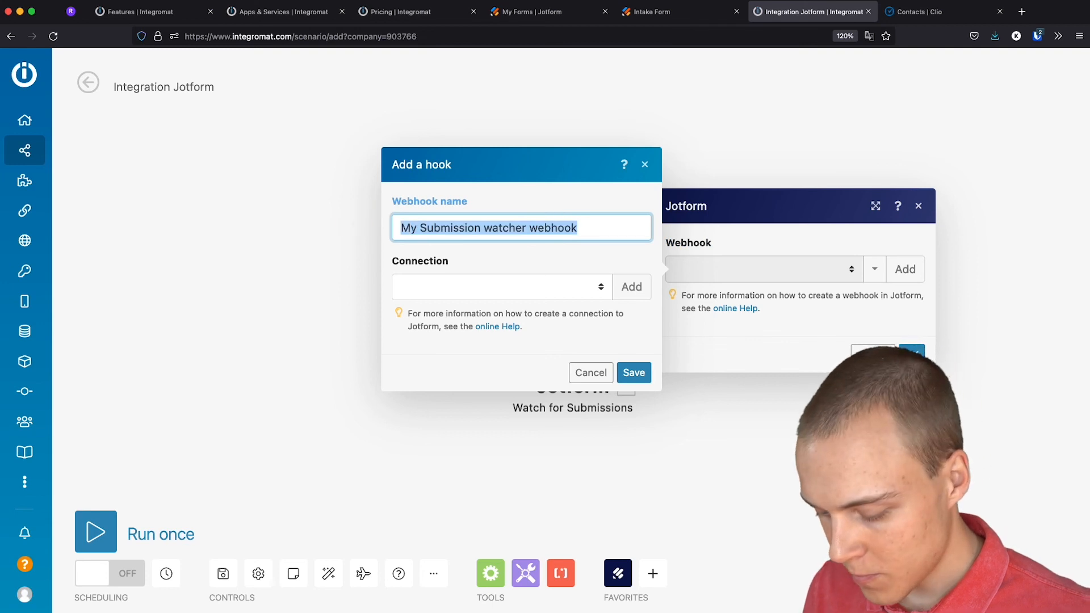
text(JotForm)
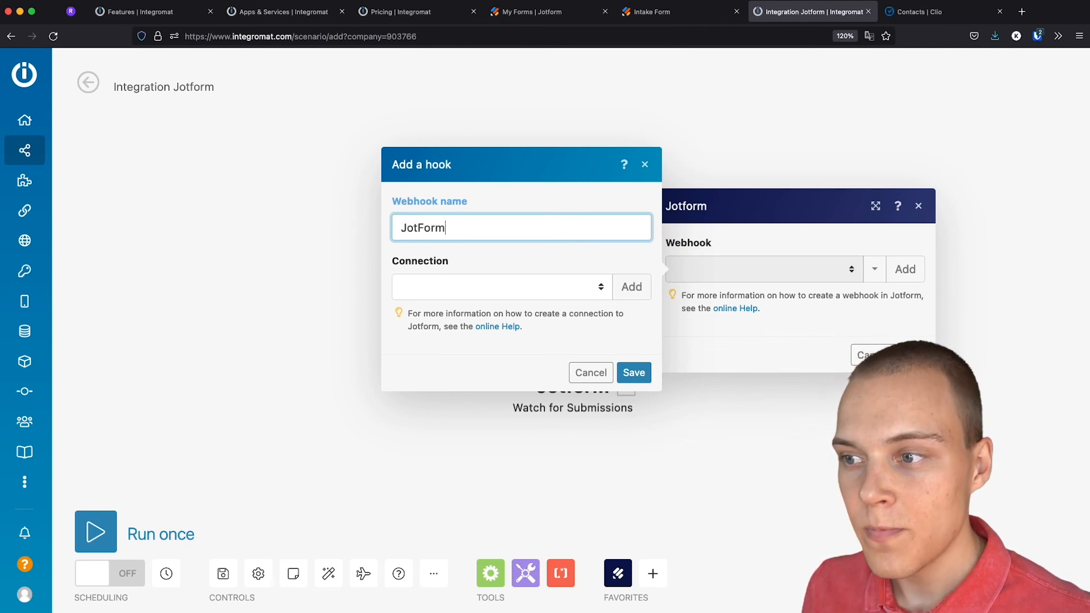
Begin a new Jotform connection at its API Key field, then switch to Jotform
click(635, 288)
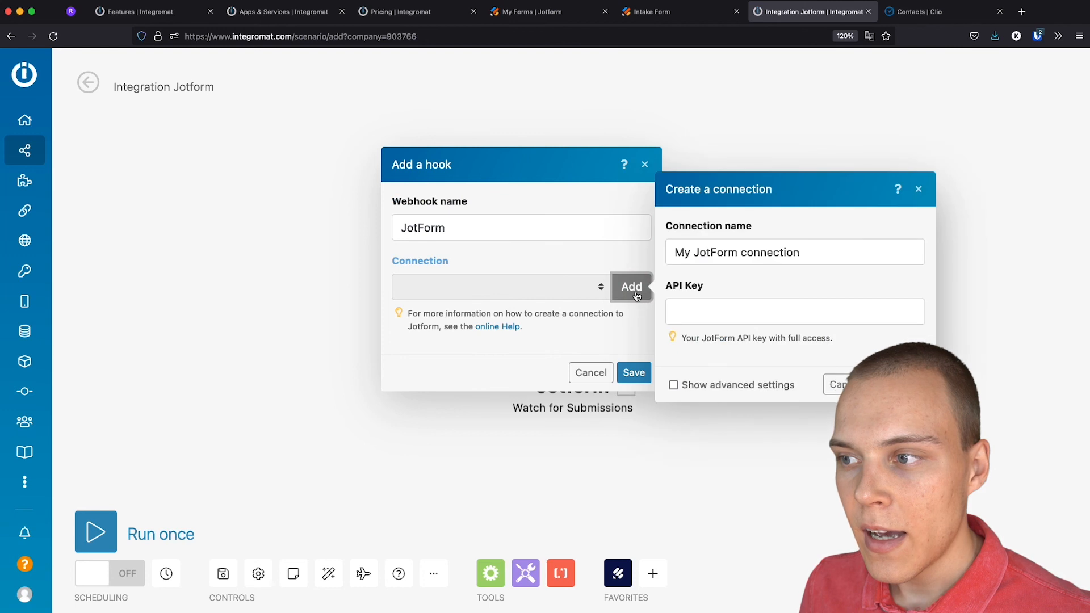
click(742, 319)
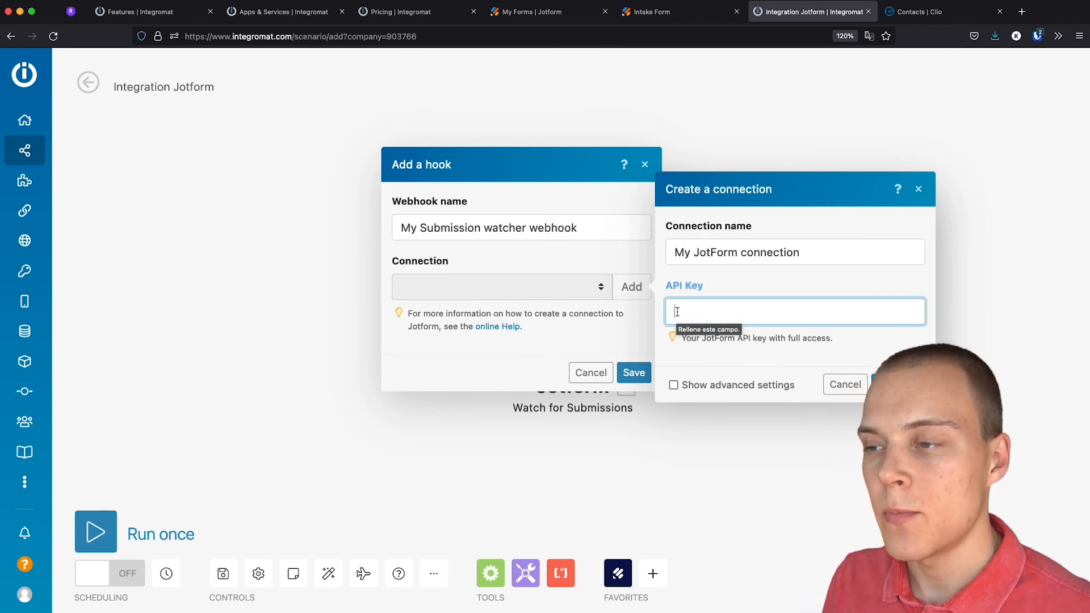
click(553, 14)
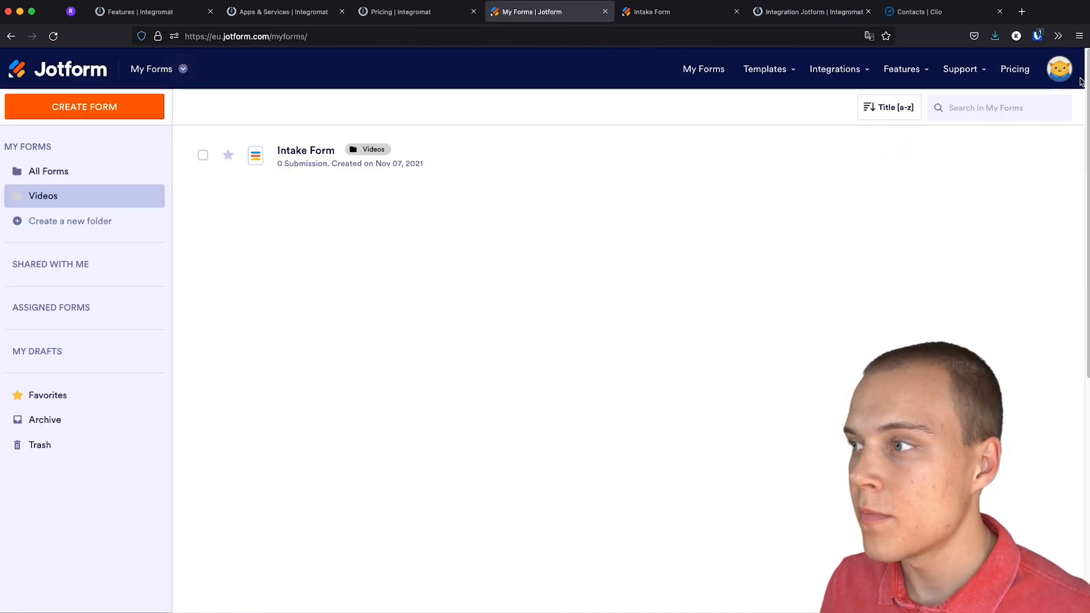
Create a new Jotform API key with Full Access permission and copy its value
click(1046, 75)
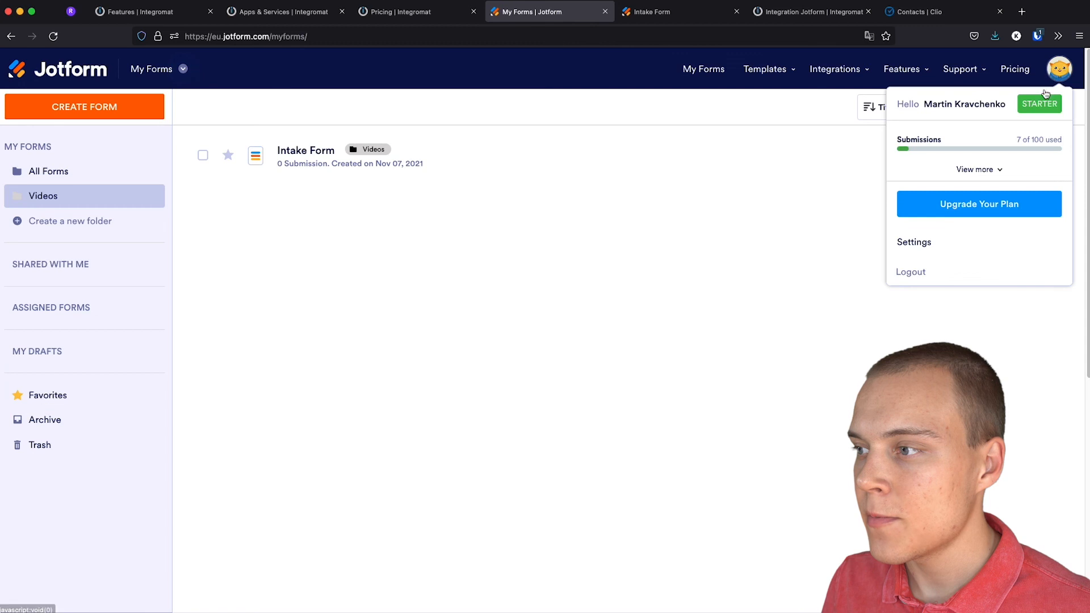
click(918, 247)
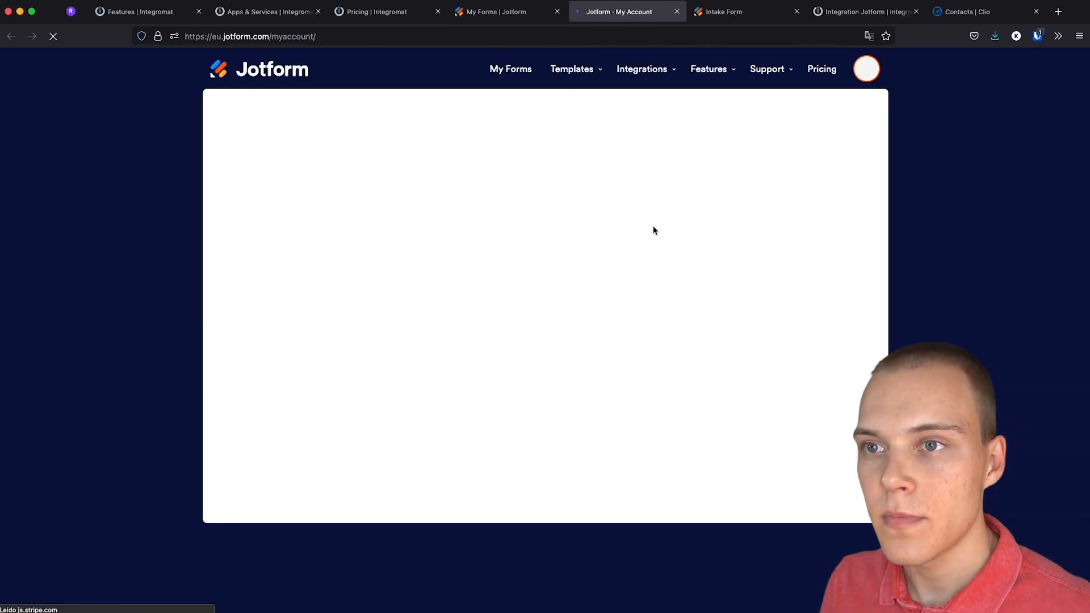
click(283, 351)
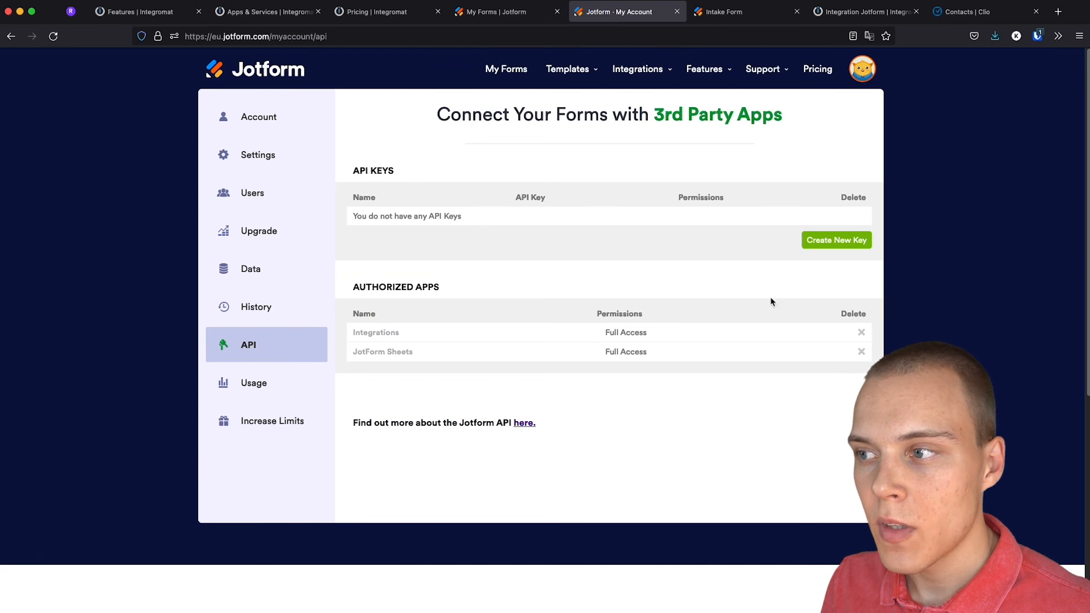
click(824, 241)
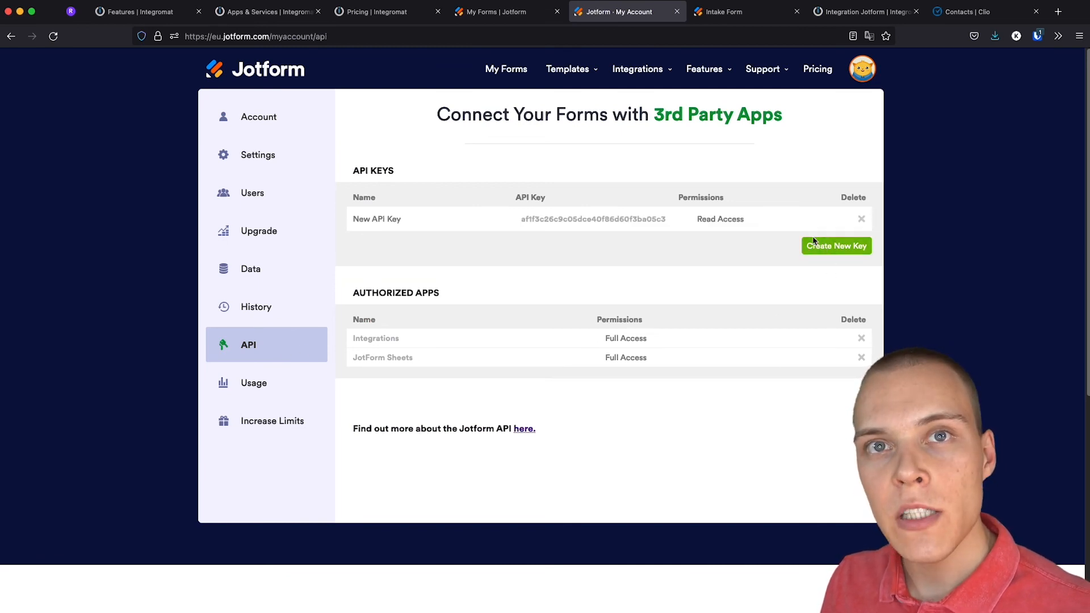
click(736, 222)
click(733, 234)
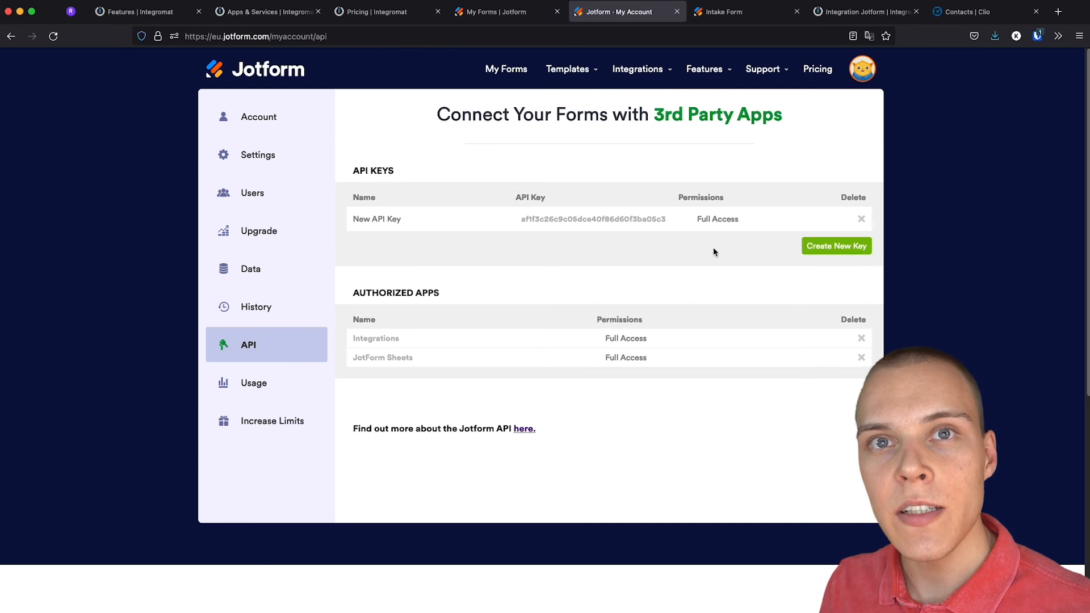
double_click(584, 220)
key(super+c)
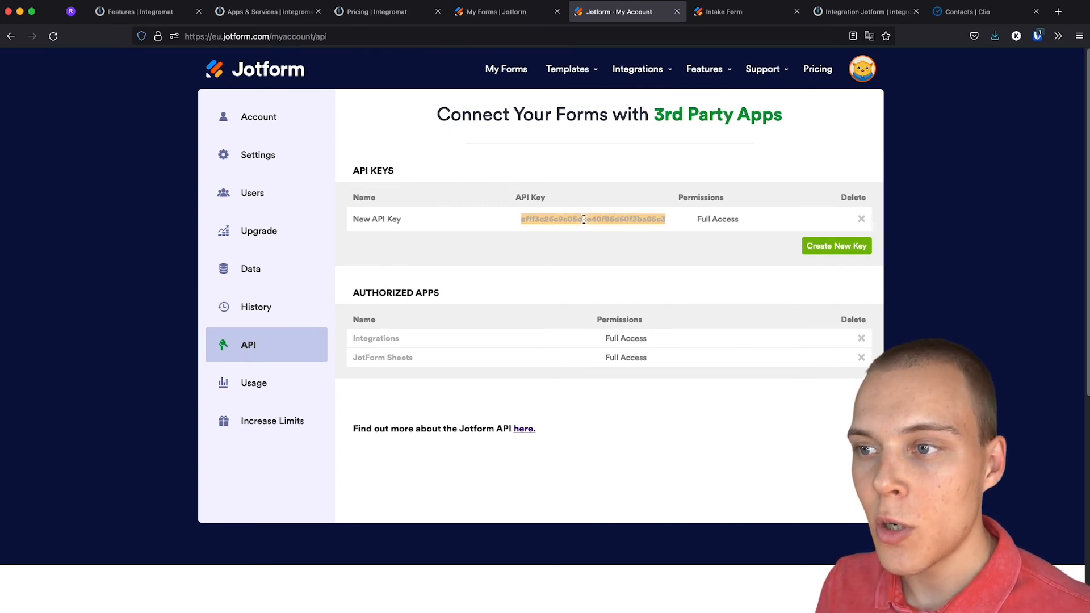
click(862, 12)
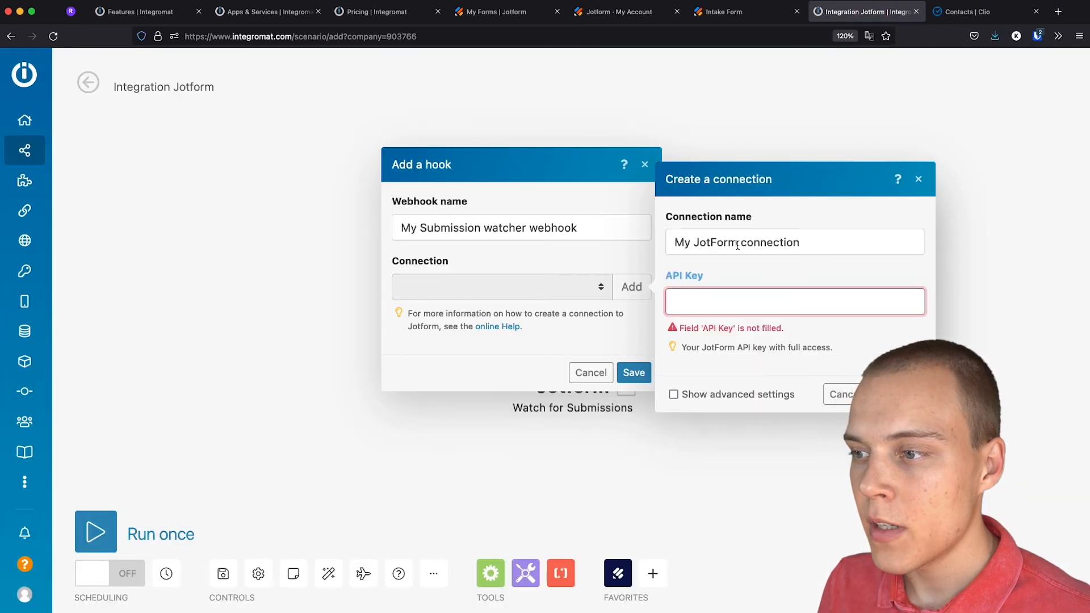
Paste the API key to save the connection, watch the Intake Form, and confirm the trigger
key(super+v)
click(898, 385)
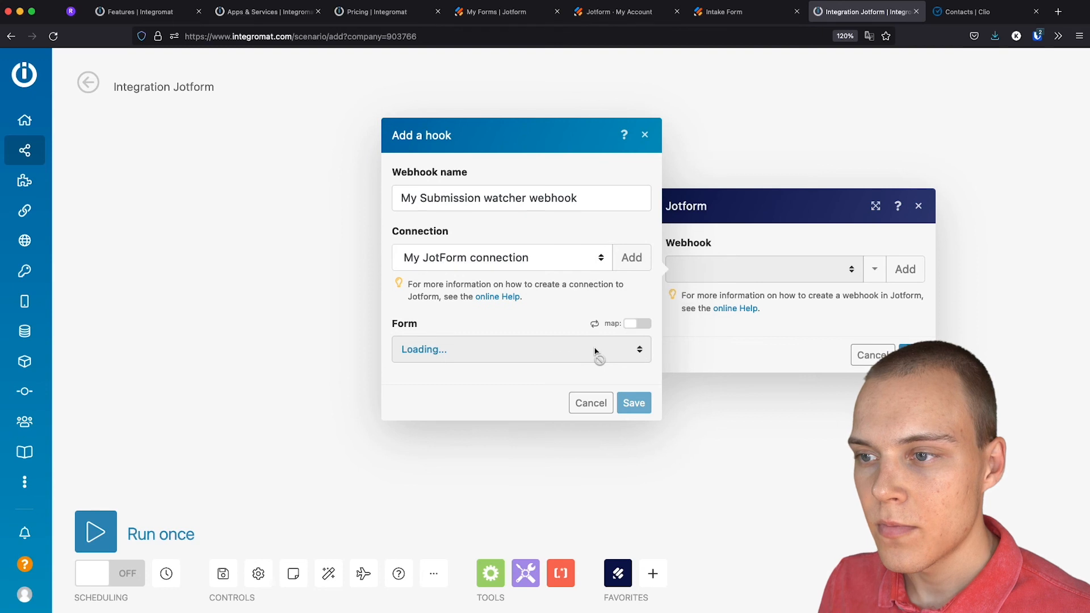
click(487, 350)
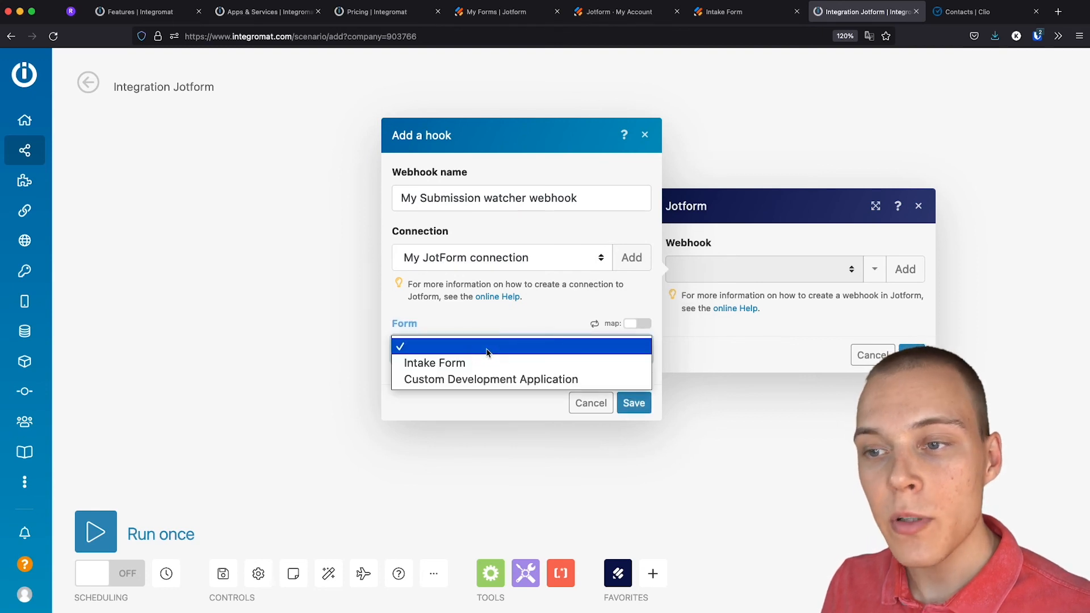
click(486, 362)
click(630, 404)
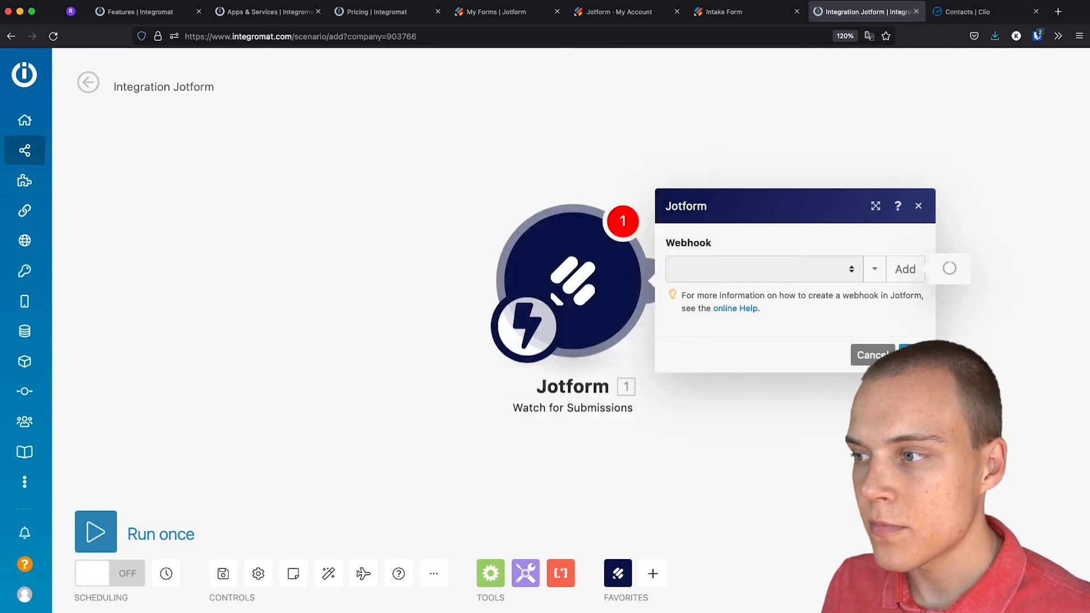
click(911, 390)
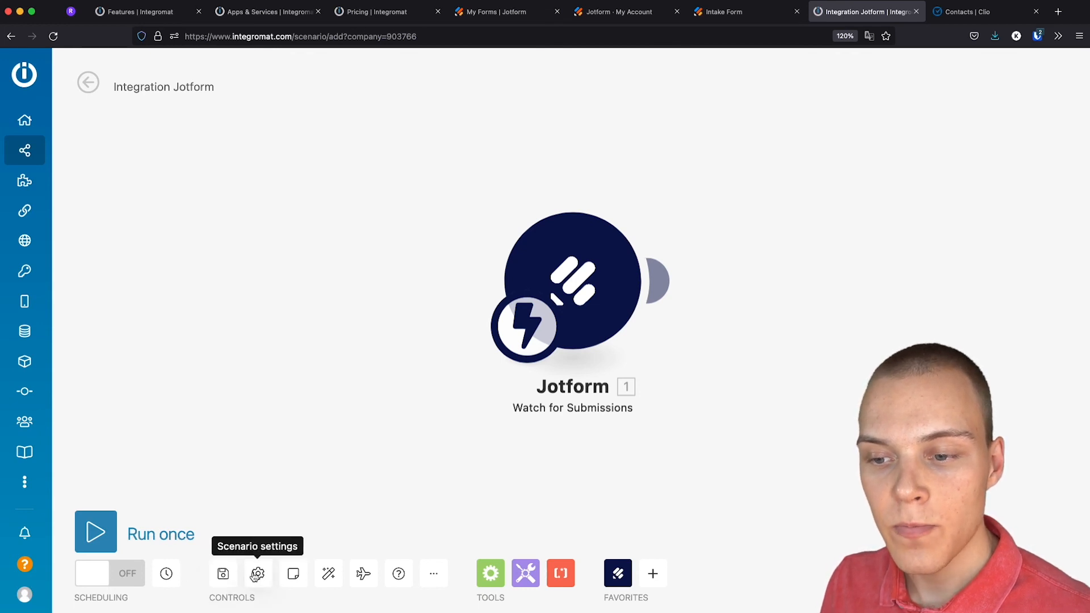
Run the scenario once so it waits for data, then switch to the filled Intake Form
click(258, 574)
scroll(319, 328, down, 3)
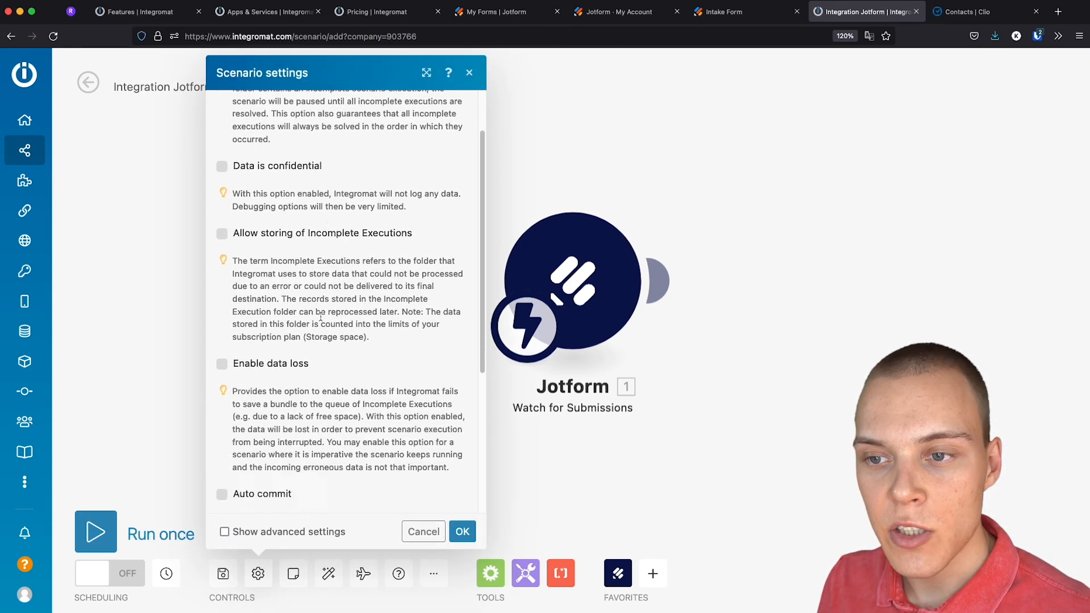
click(553, 466)
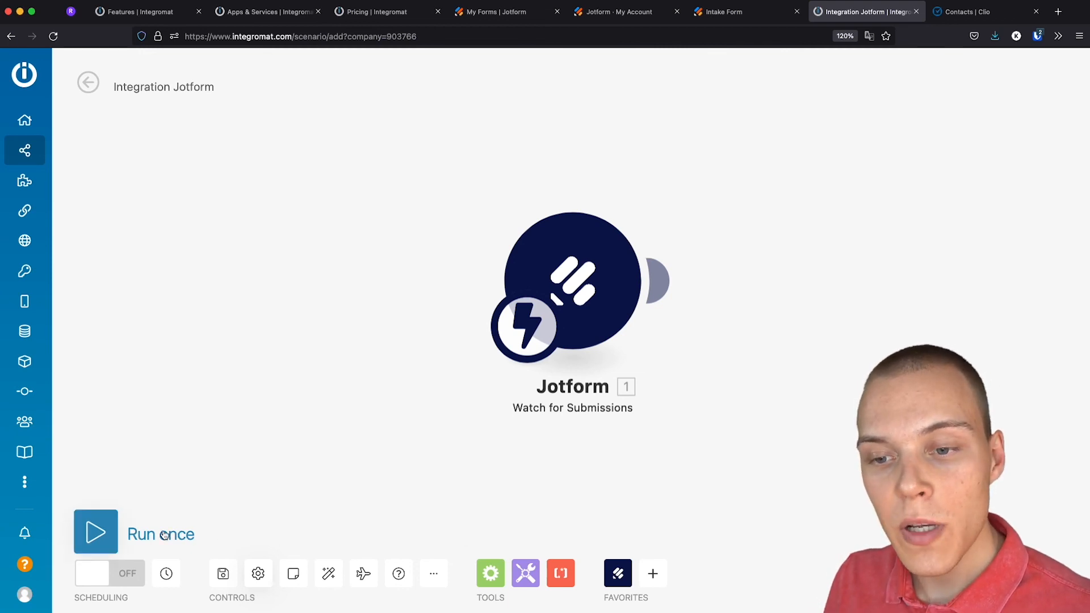
click(112, 536)
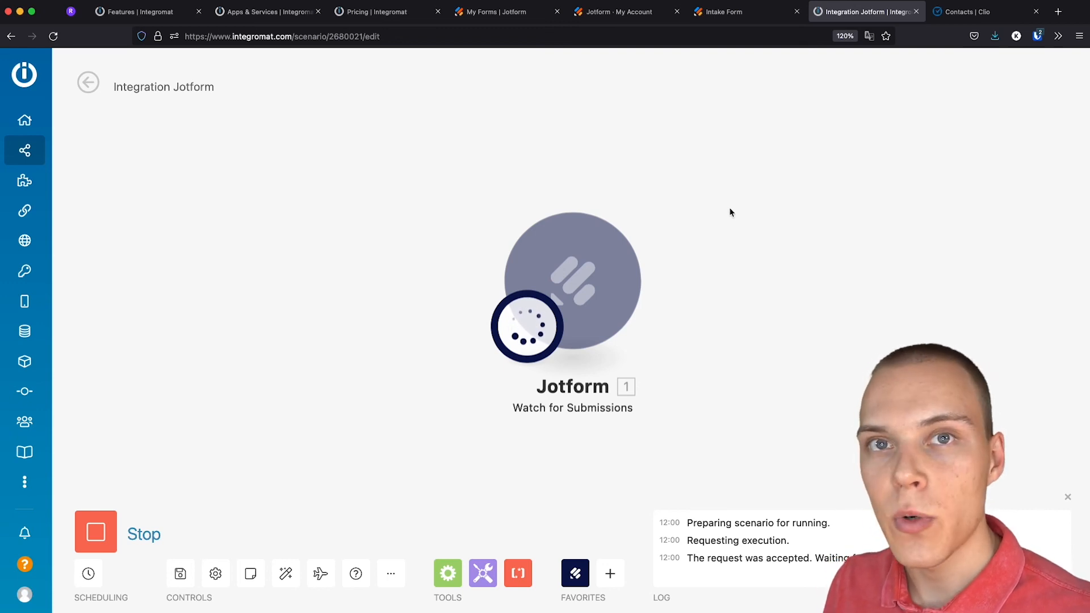
click(761, 16)
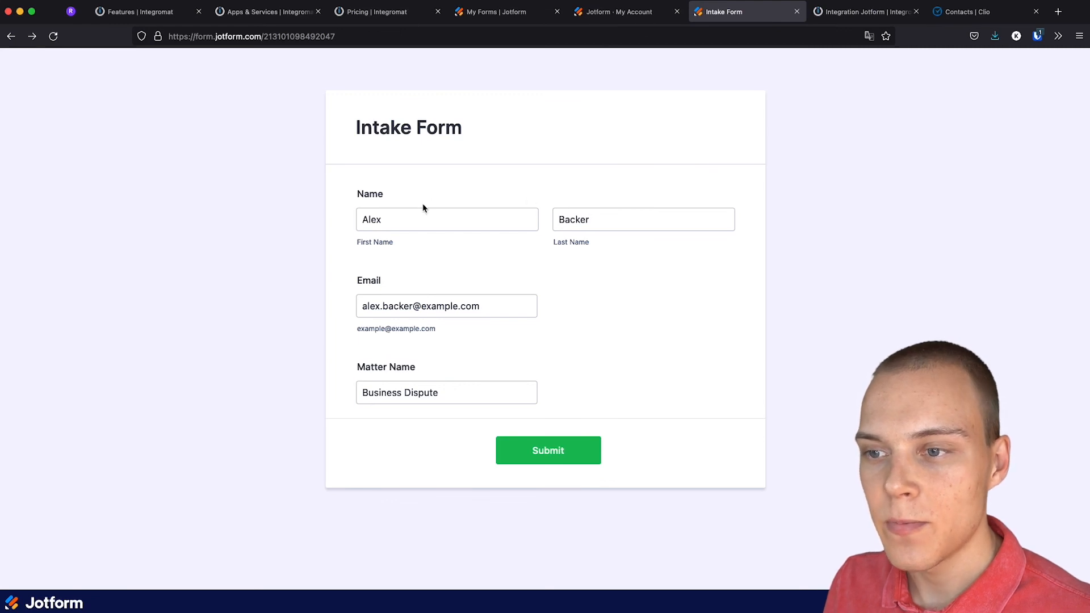
Submit the Intake Form test entry and return to the Integration Jotform scenario
click(535, 457)
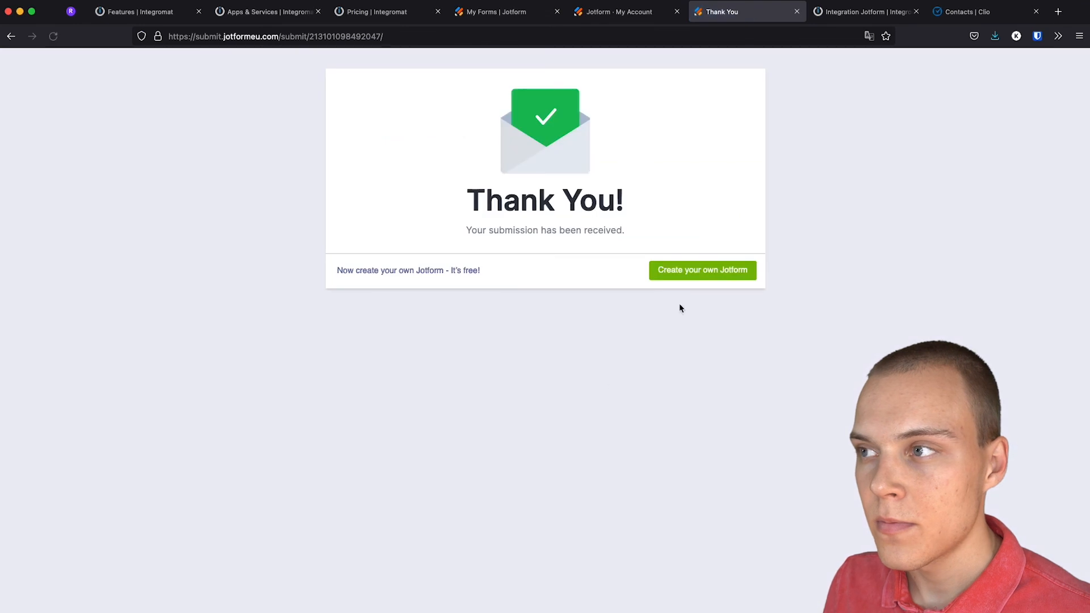
click(853, 12)
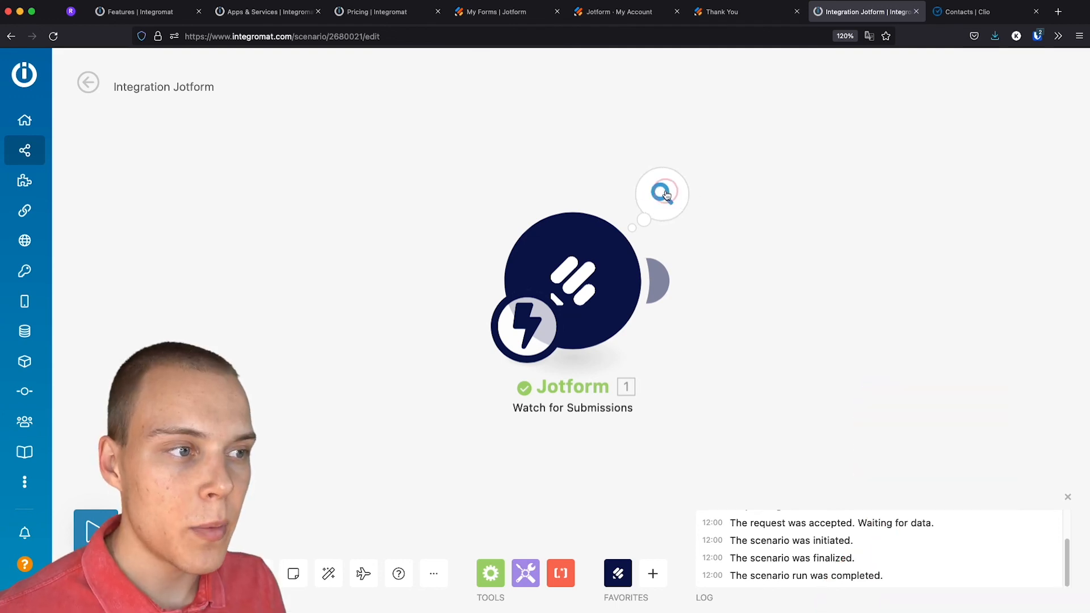
click(662, 194)
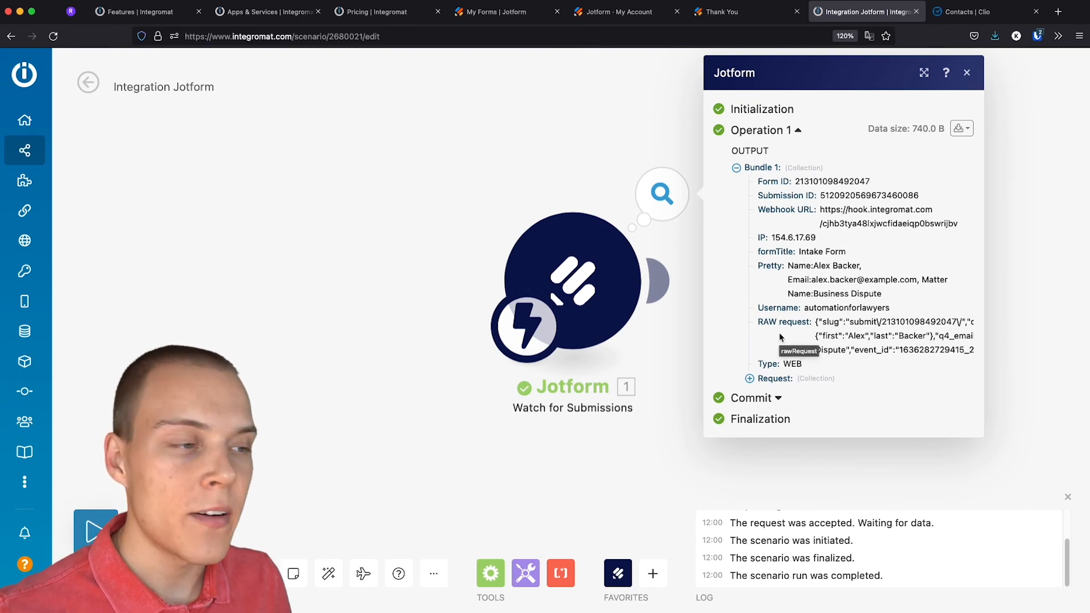
click(749, 380)
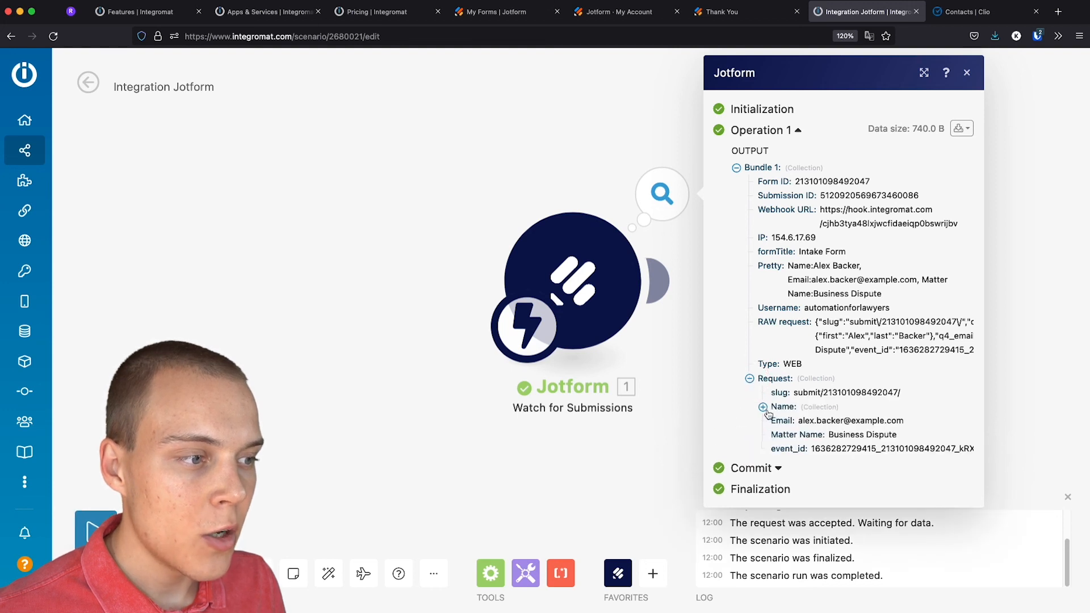
click(762, 407)
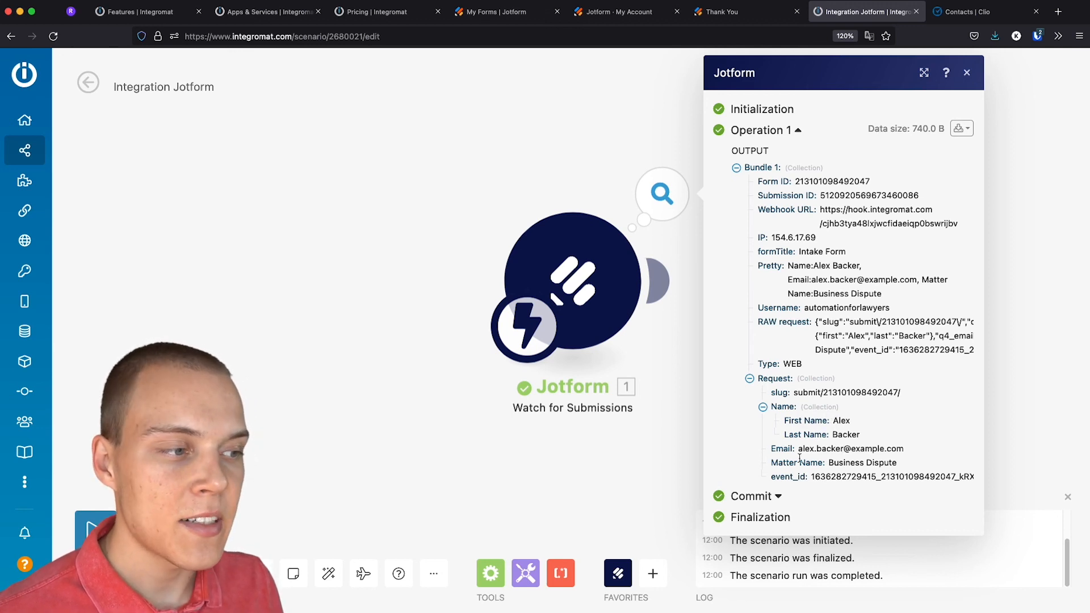
click(646, 450)
drag(823, 305, 672, 328)
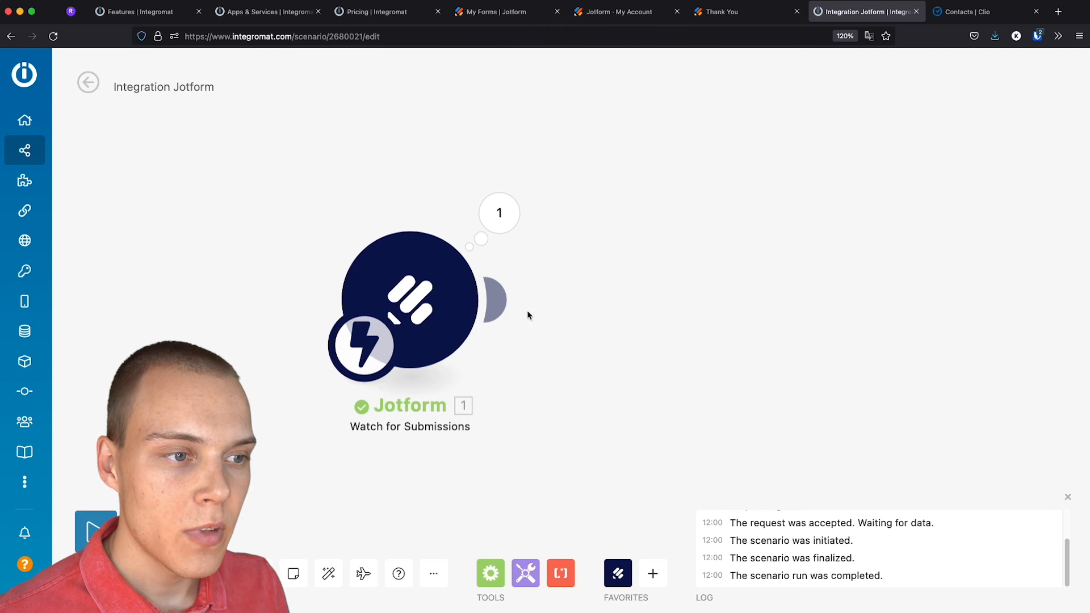
Add a Clio Manage Search Contacts module after the Jotform trigger
click(495, 300)
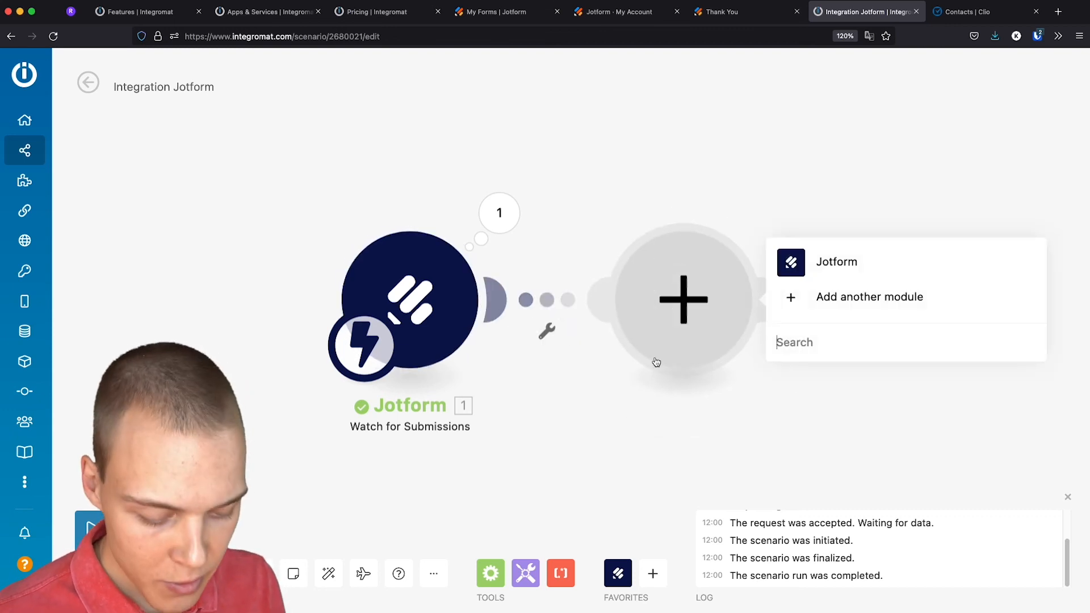
text(clio)
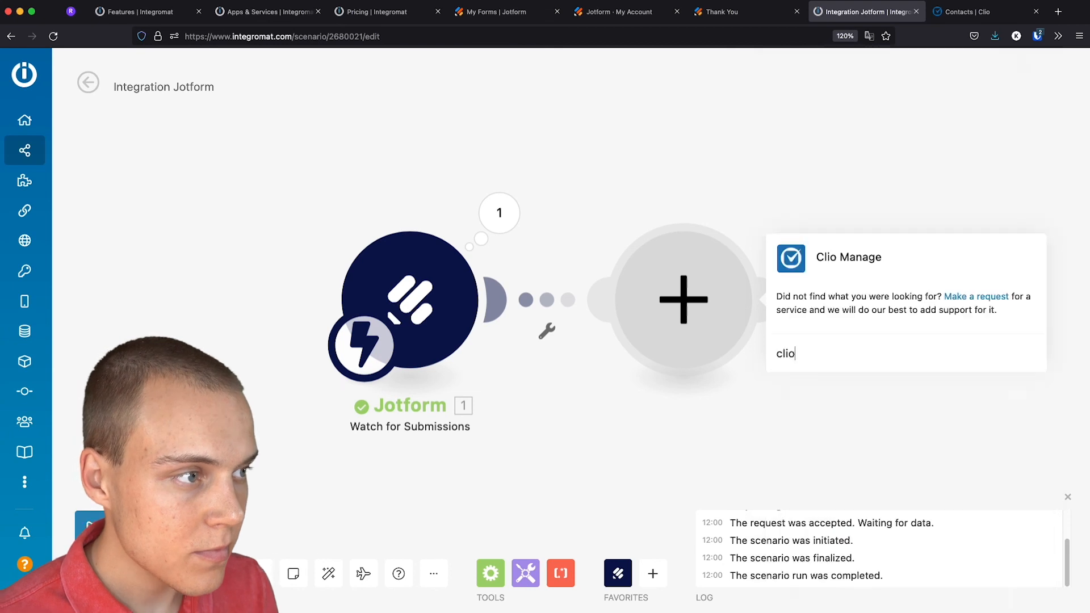
click(823, 255)
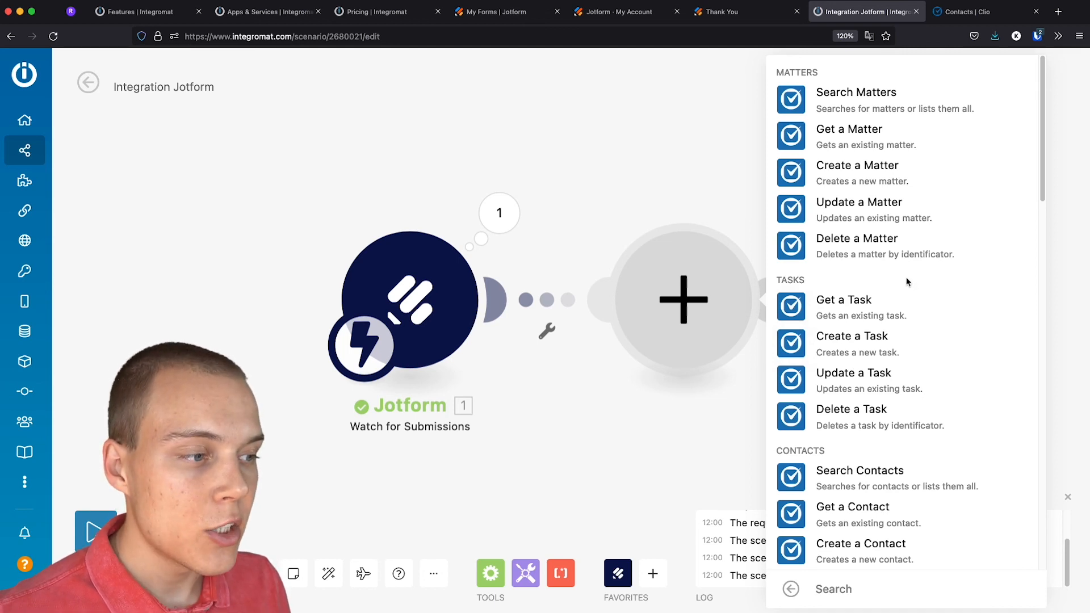
scroll(907, 282, down, 3)
click(874, 325)
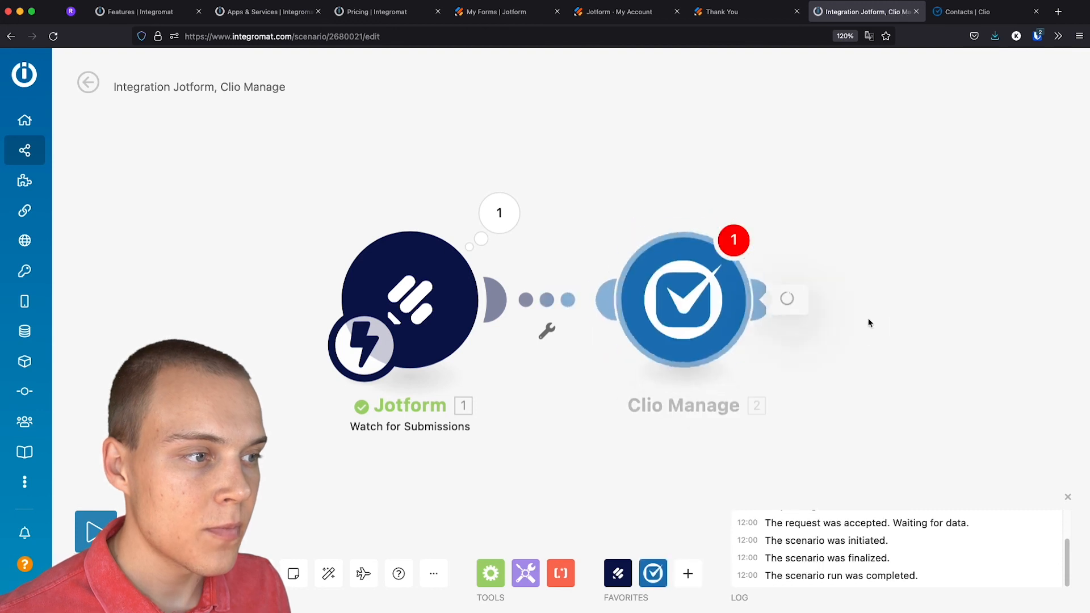
Create a United States region Clio connection and allow Integromat access
click(1016, 289)
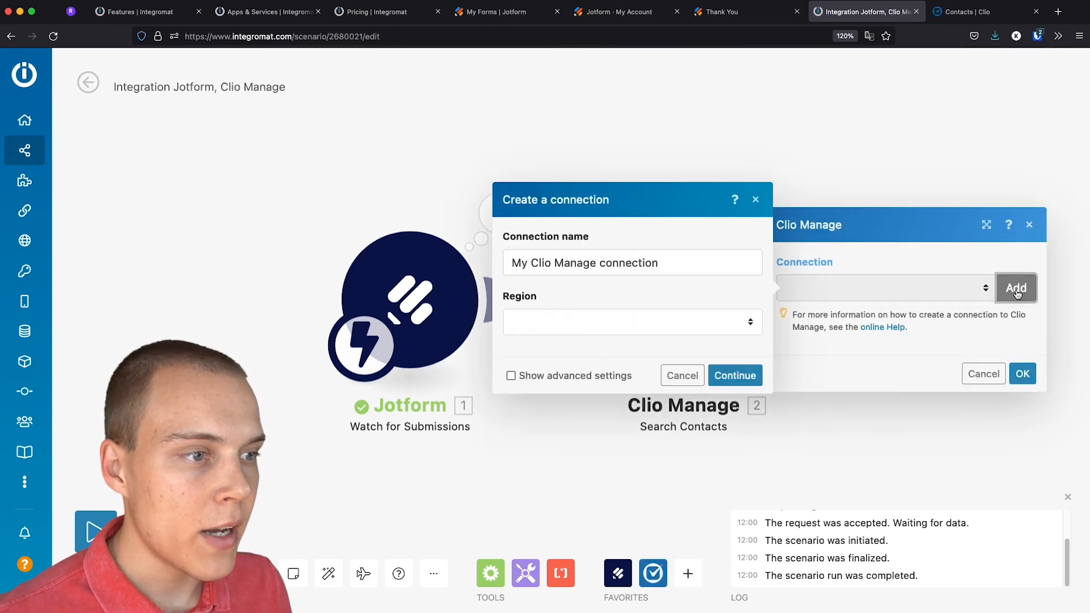
click(588, 323)
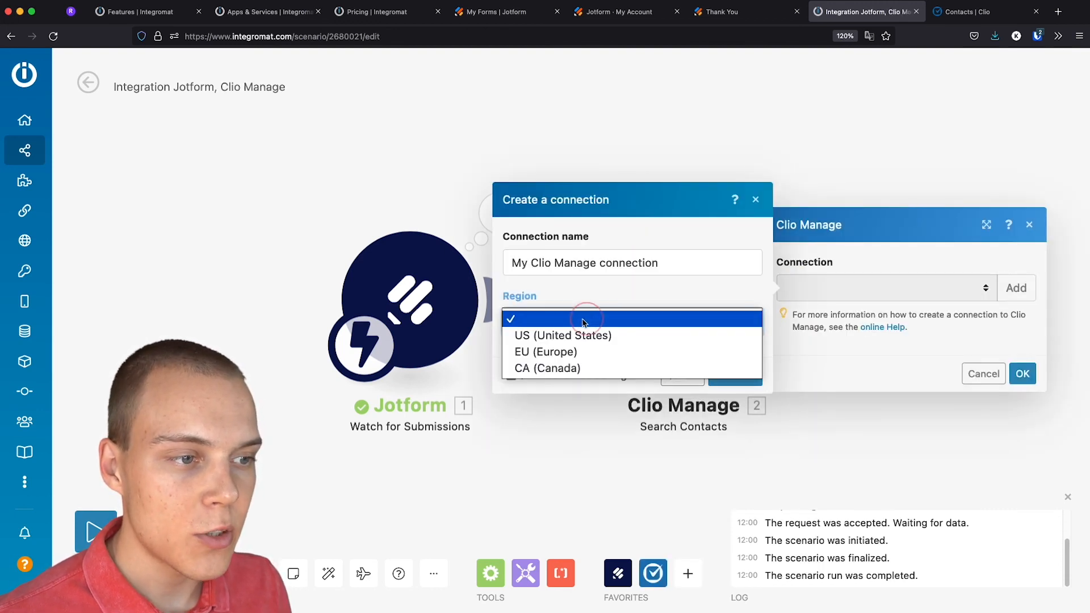
click(572, 335)
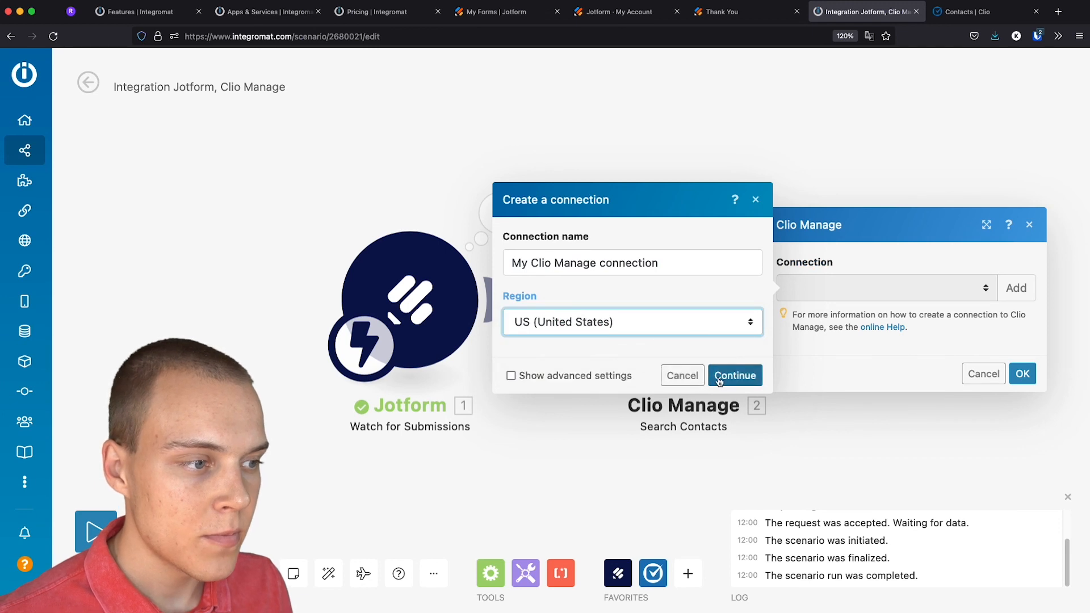
click(719, 375)
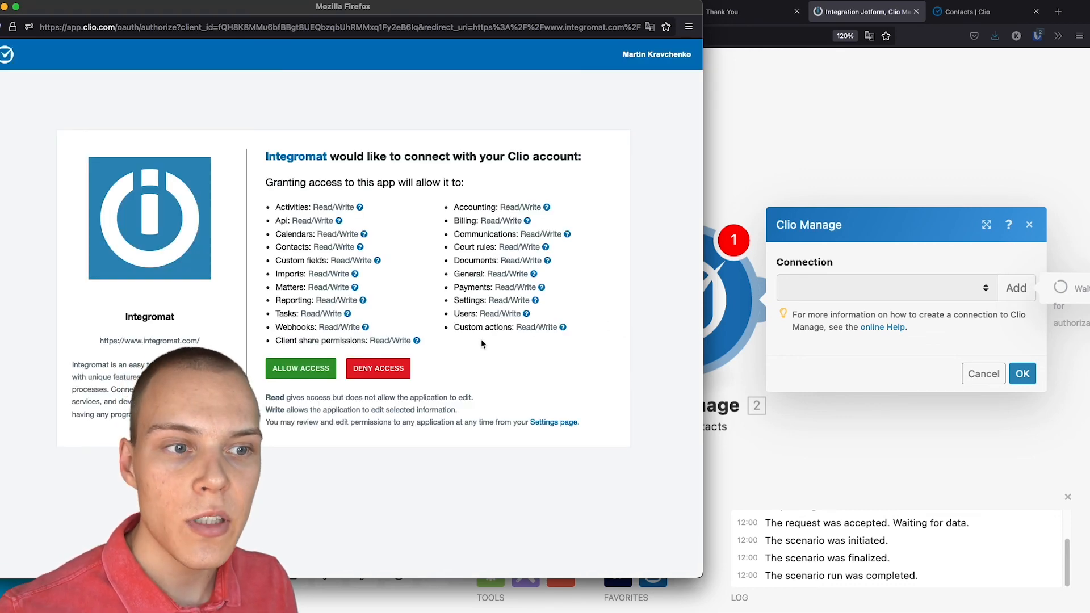
click(321, 372)
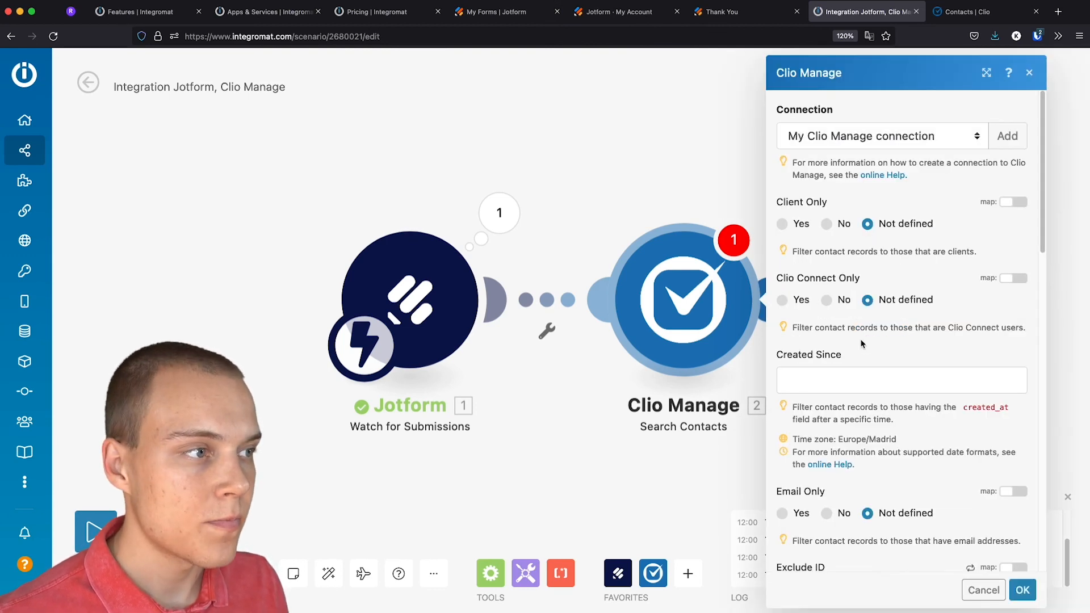
Set Email Only to Yes, map the submission's Email into Query, and save the Clio search
scroll(870, 333, down, 4)
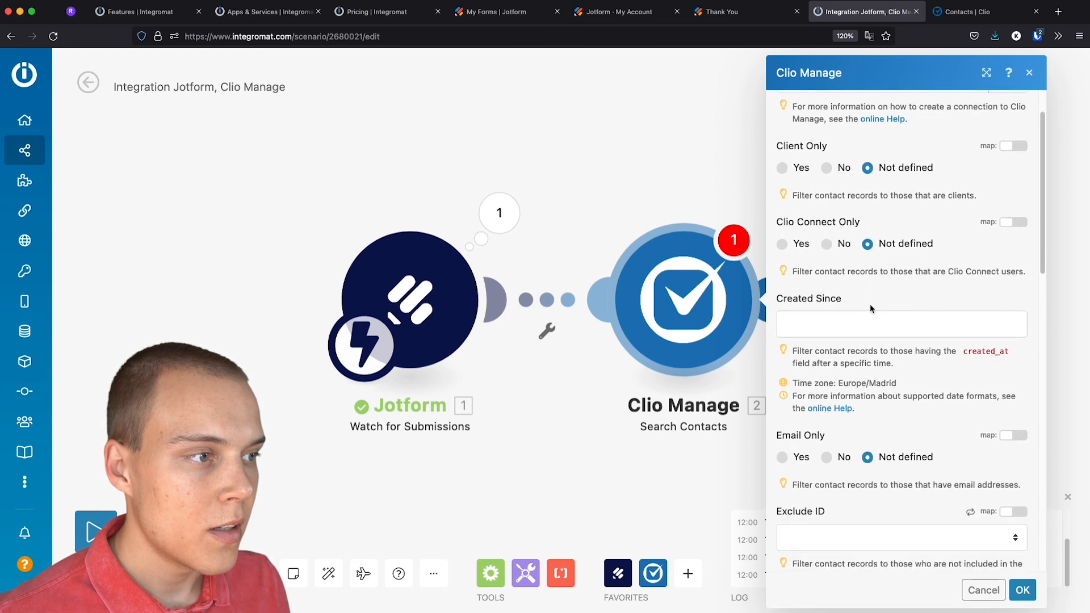
scroll(870, 305, down, 1)
scroll(869, 301, up, 2)
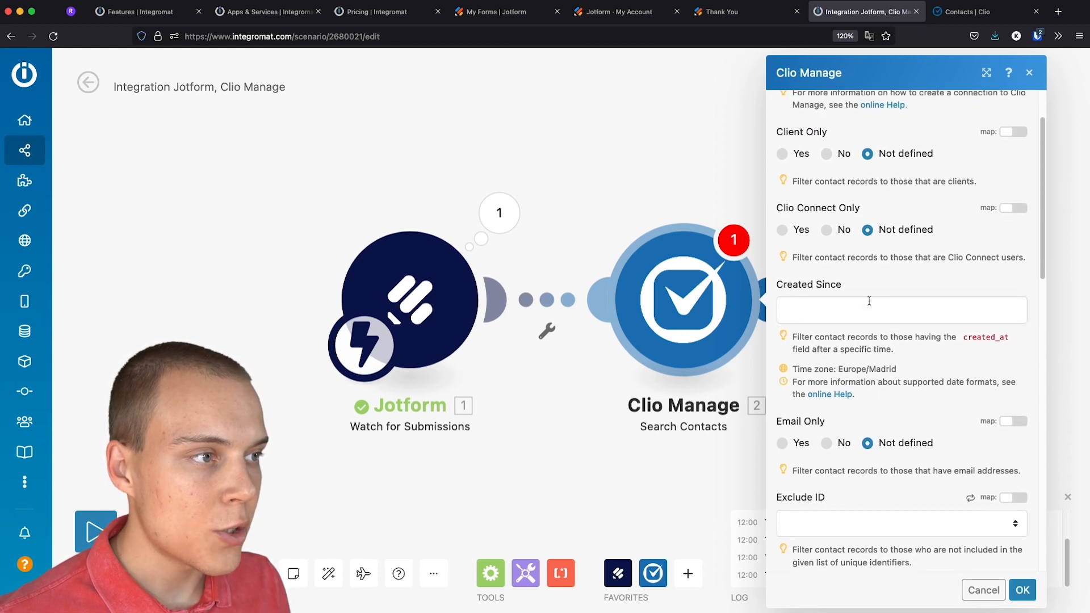
scroll(860, 303, down, 5)
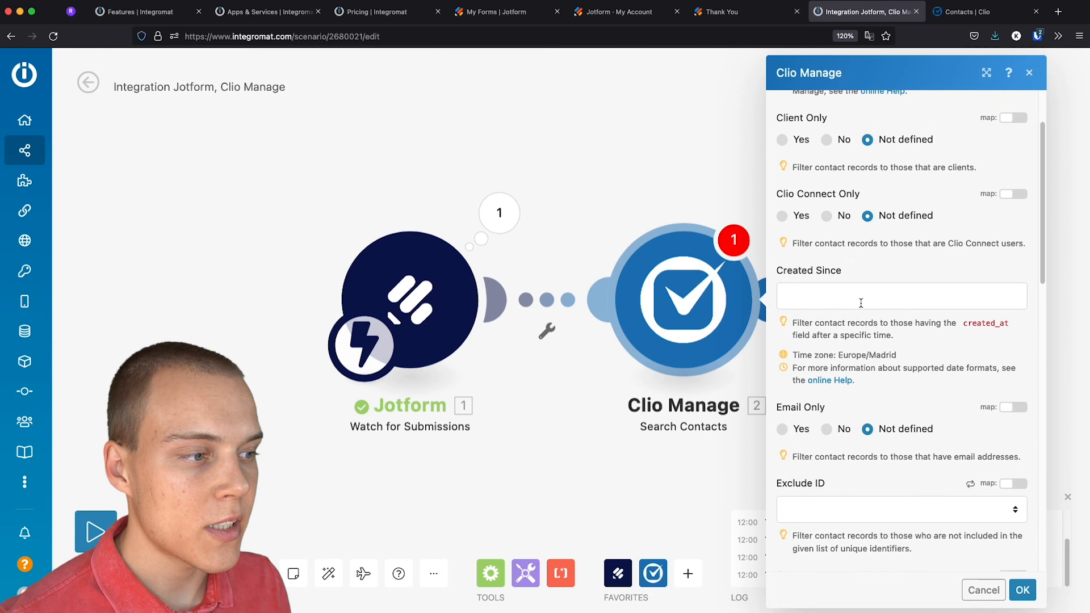
click(803, 306)
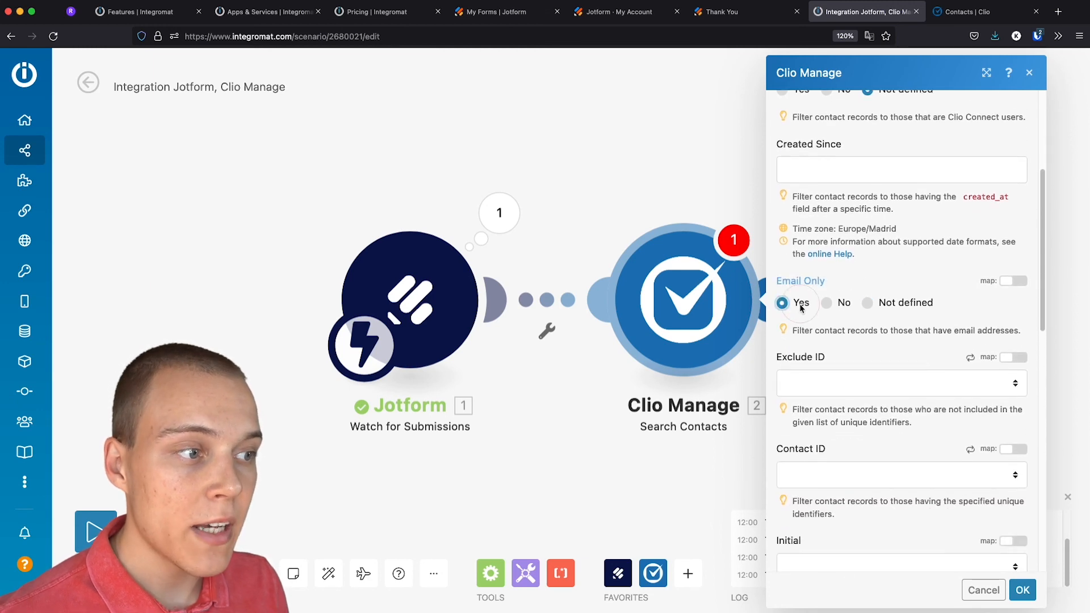
scroll(852, 328, down, 8)
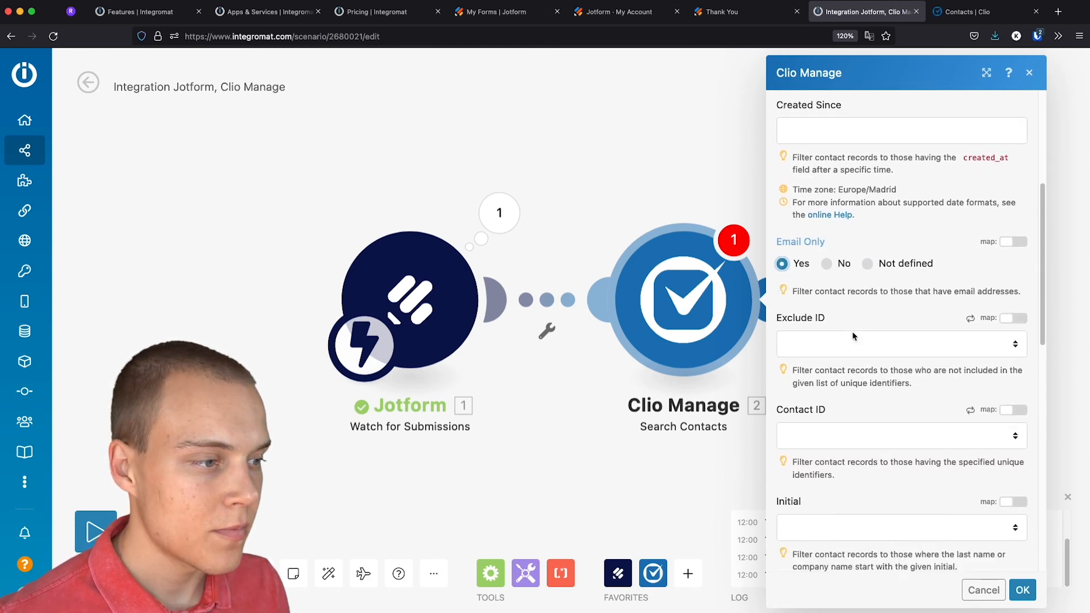
scroll(853, 329, down, 5)
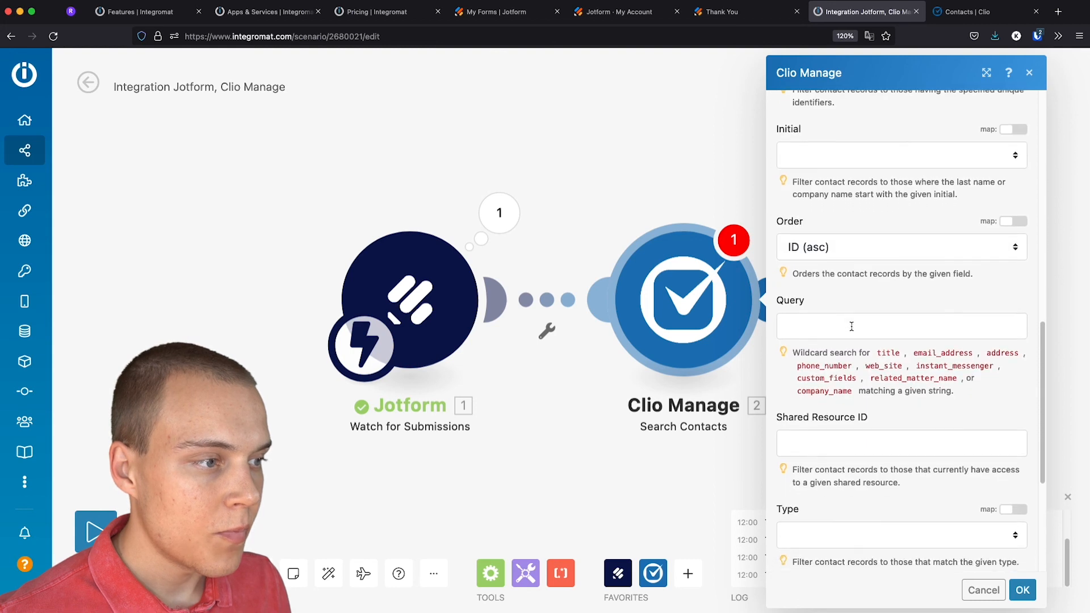
click(828, 306)
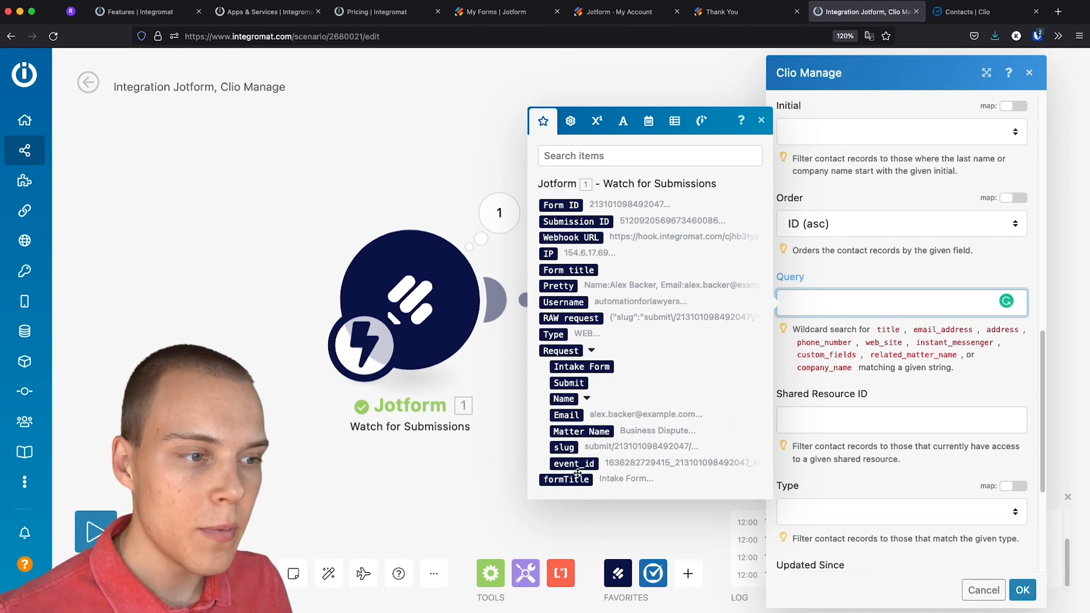
click(574, 415)
click(831, 368)
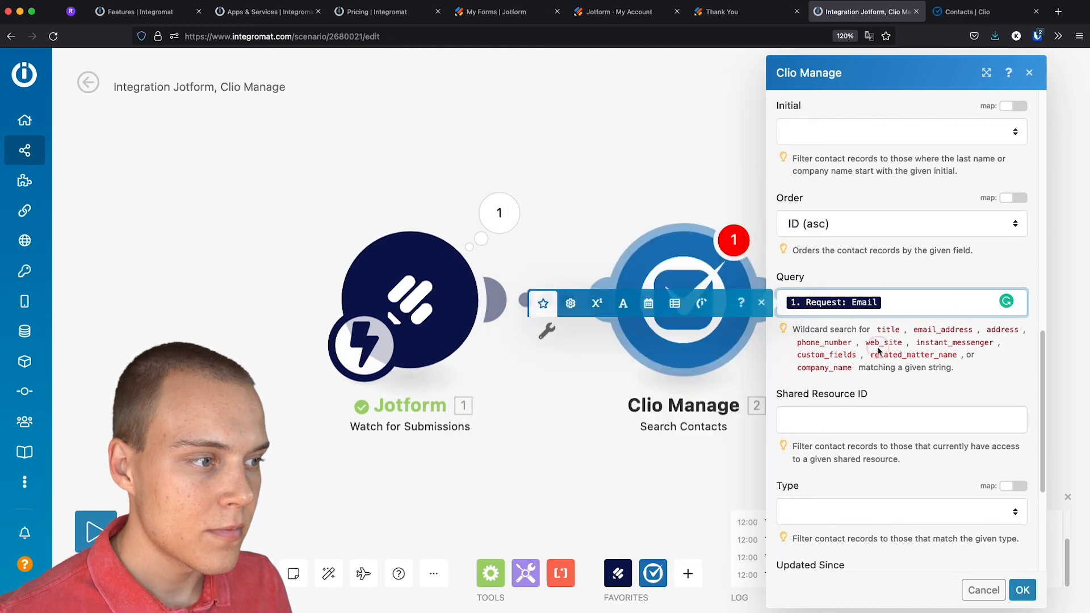
scroll(944, 385, up, 2)
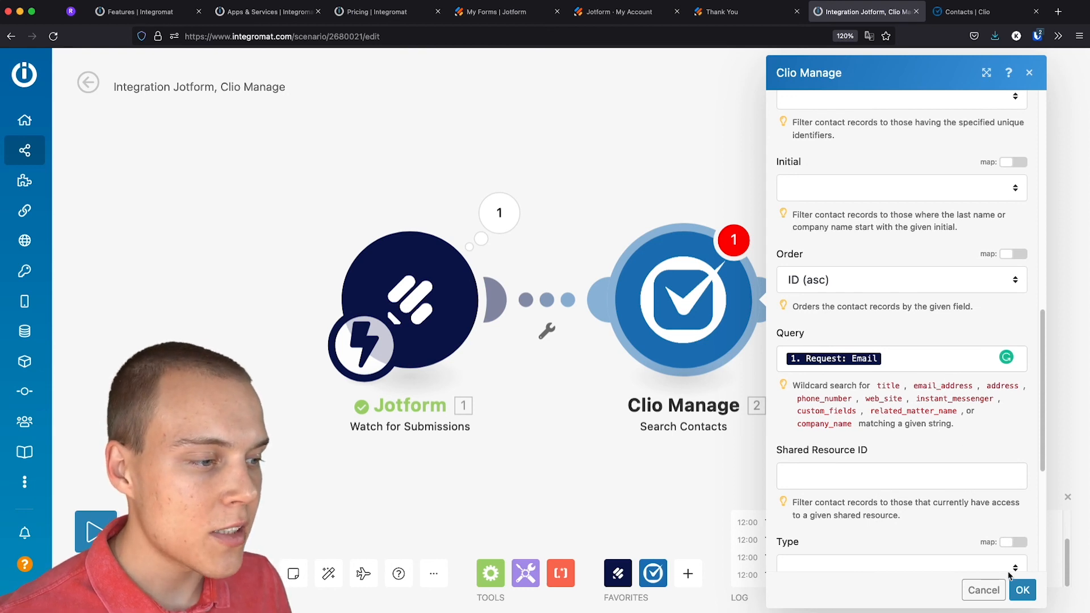
click(1022, 590)
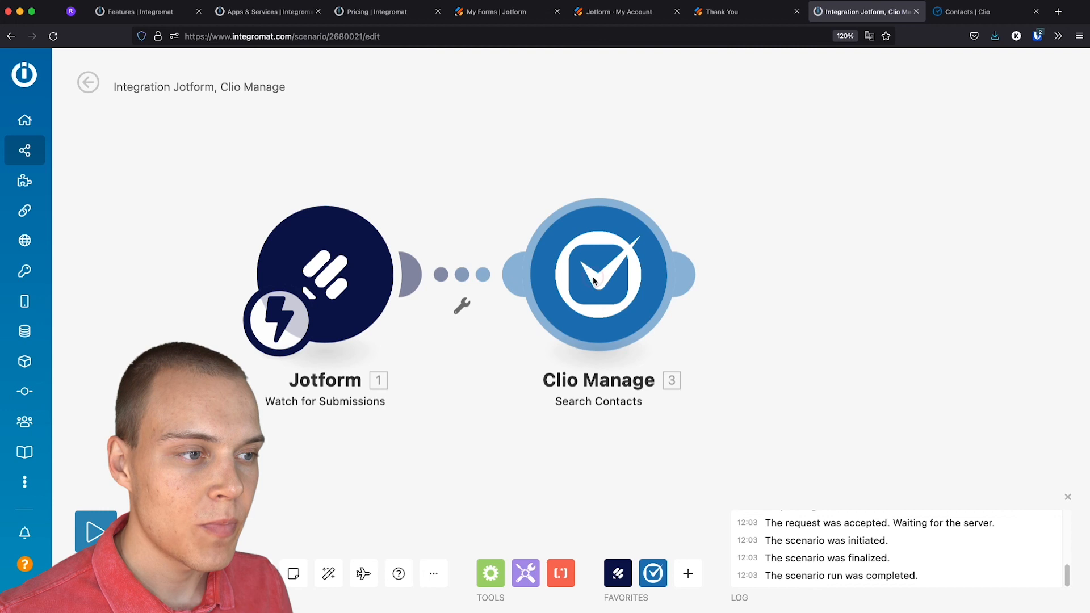
right_click(593, 282)
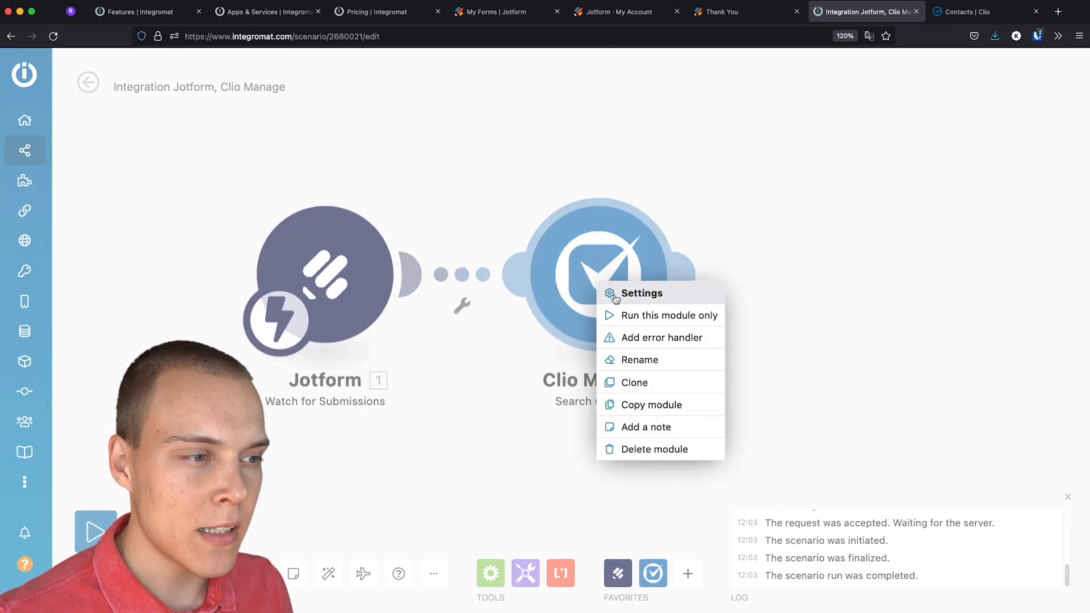
click(650, 317)
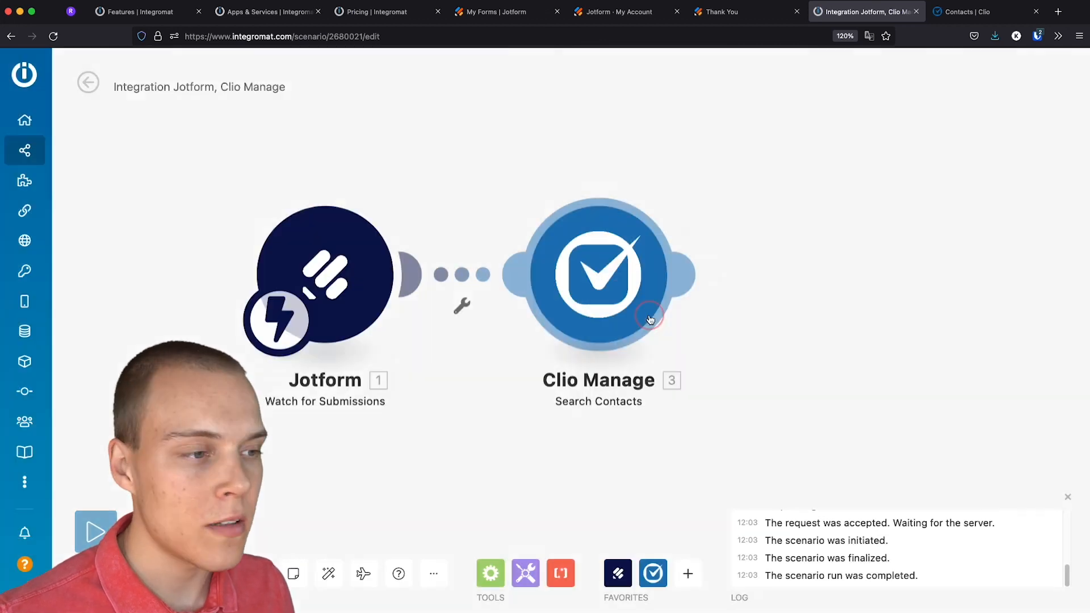
click(747, 425)
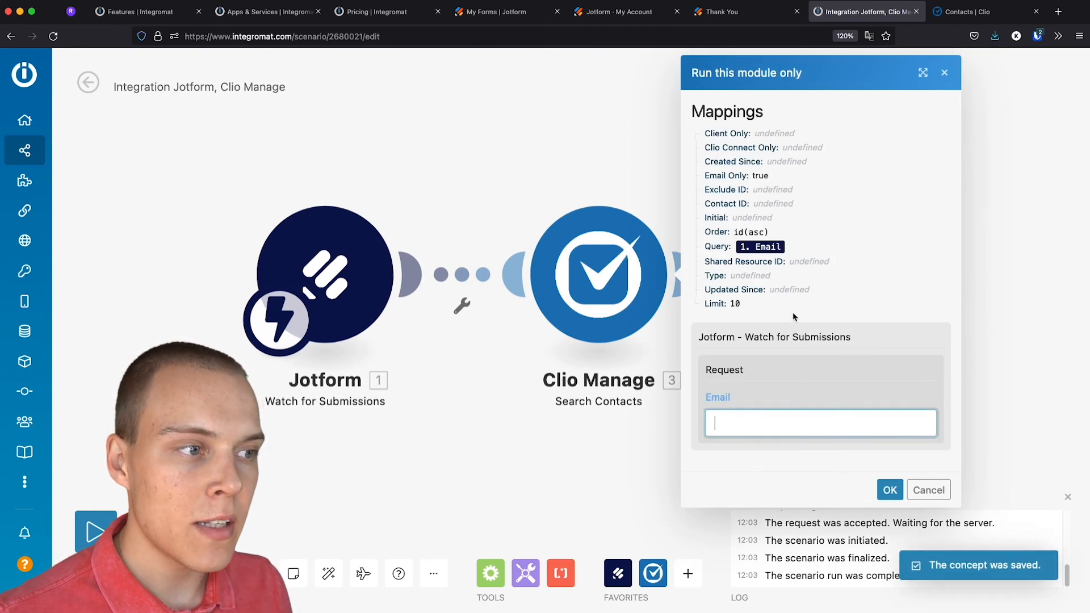
click(740, 423)
text(a)
click(746, 442)
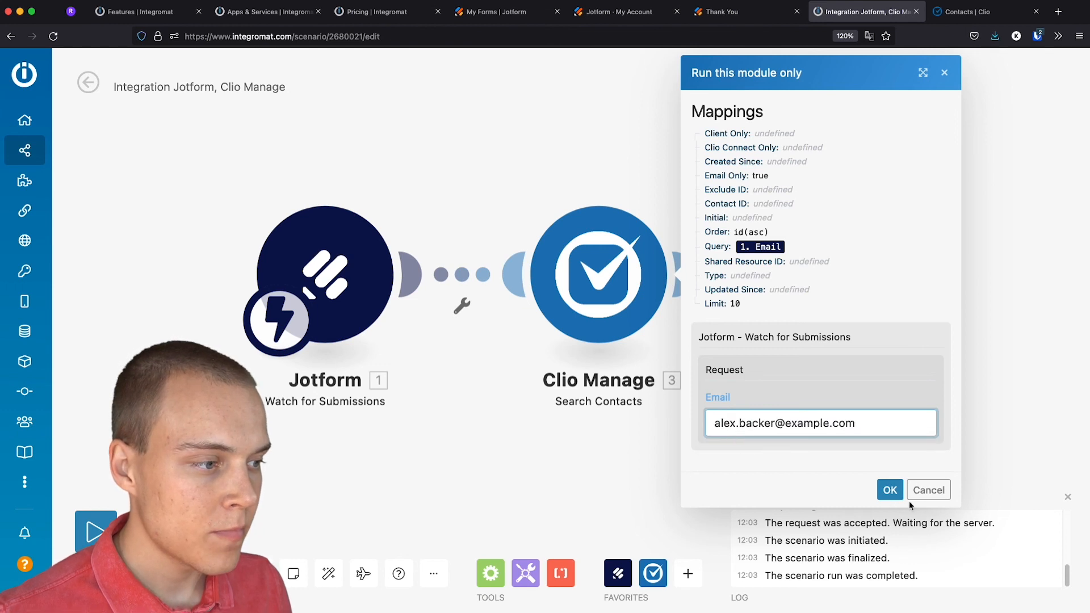
click(890, 490)
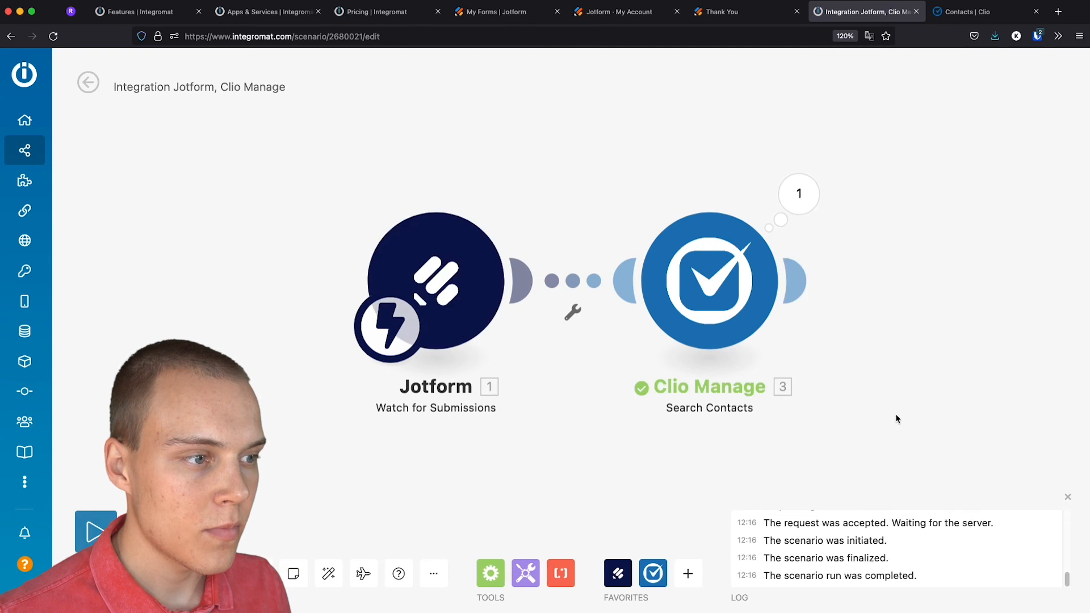
drag(896, 419, 815, 414)
click(714, 203)
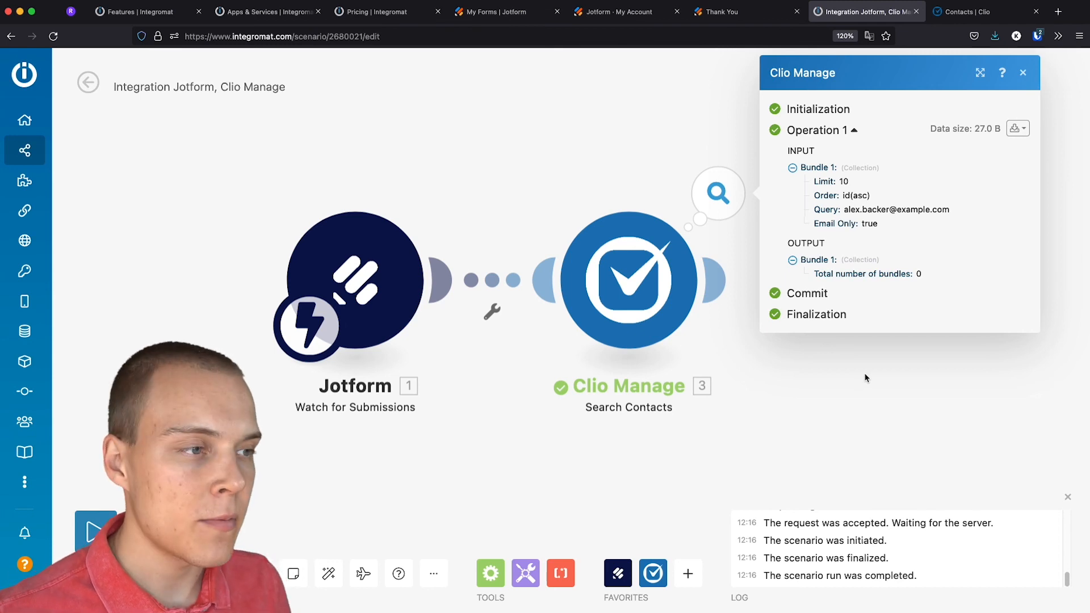
click(843, 397)
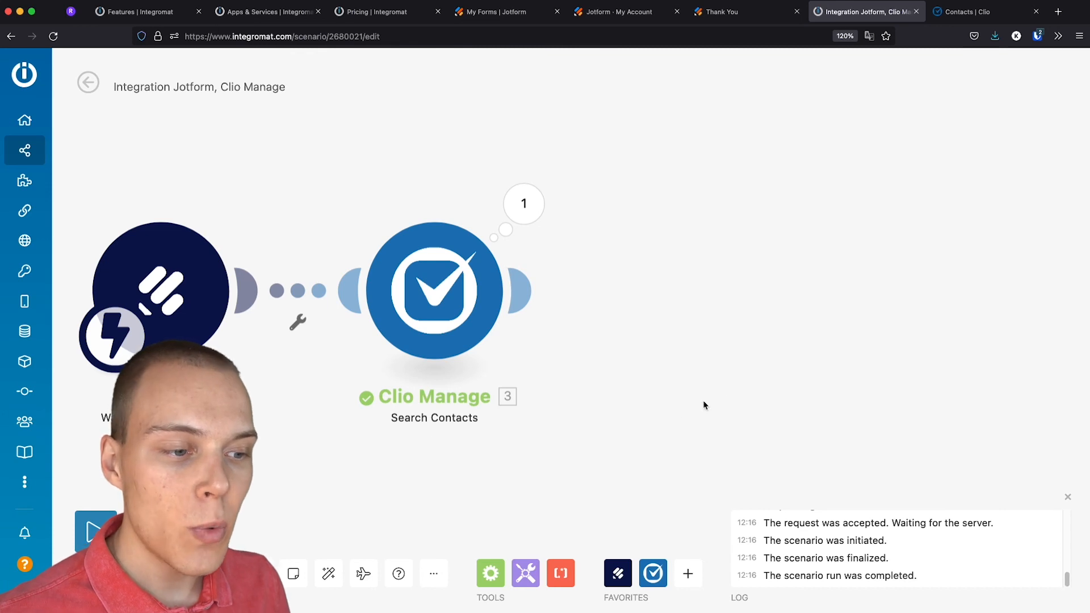
Place a Router to the right of Search Contacts and split it into two empty routes
click(490, 572)
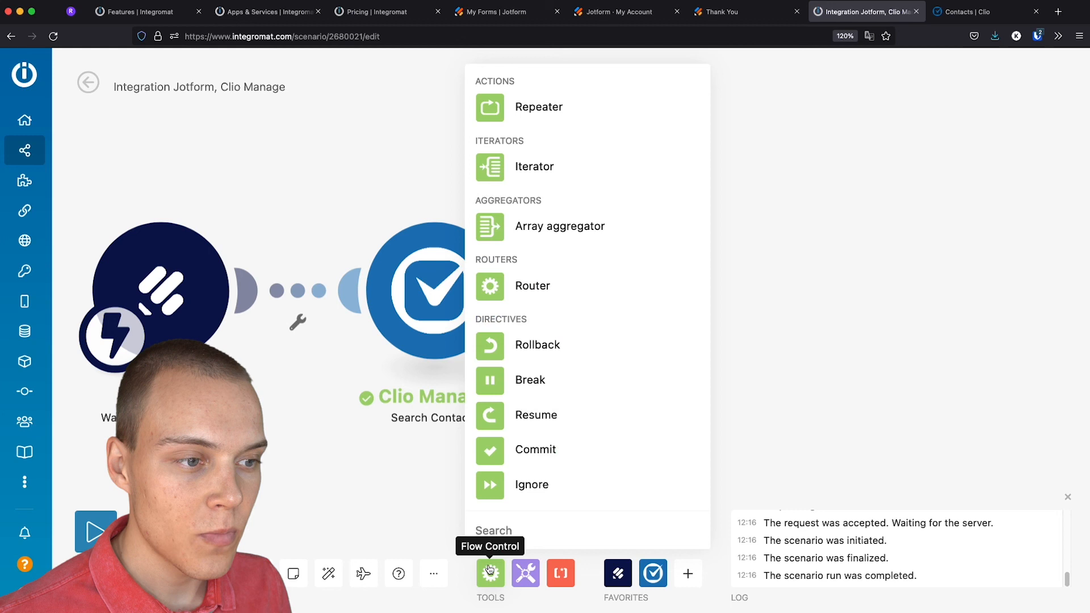
click(501, 287)
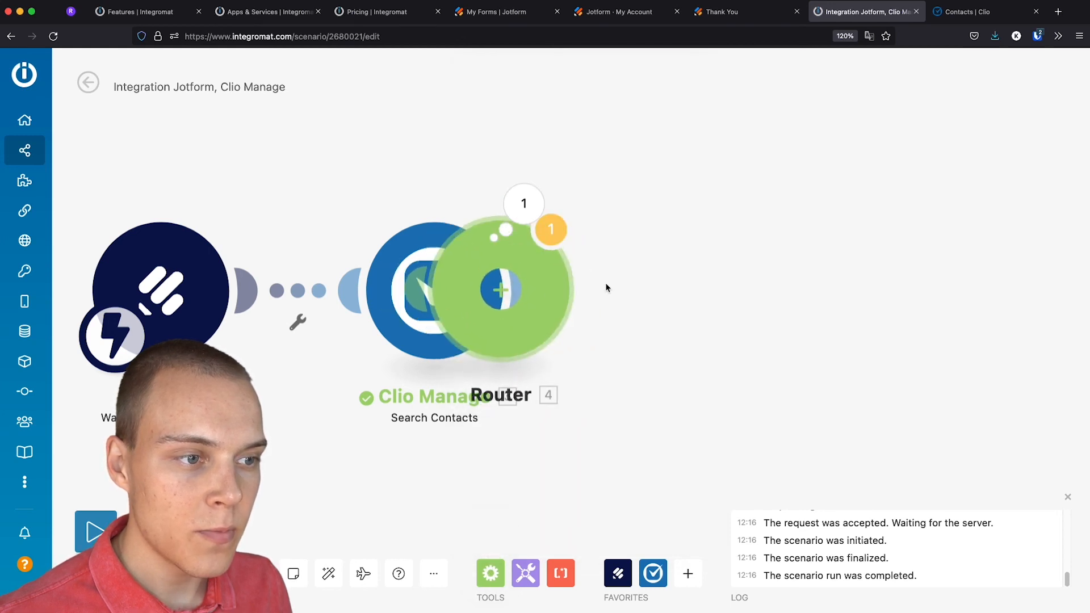
drag(624, 299, 747, 305)
drag(883, 316, 604, 301)
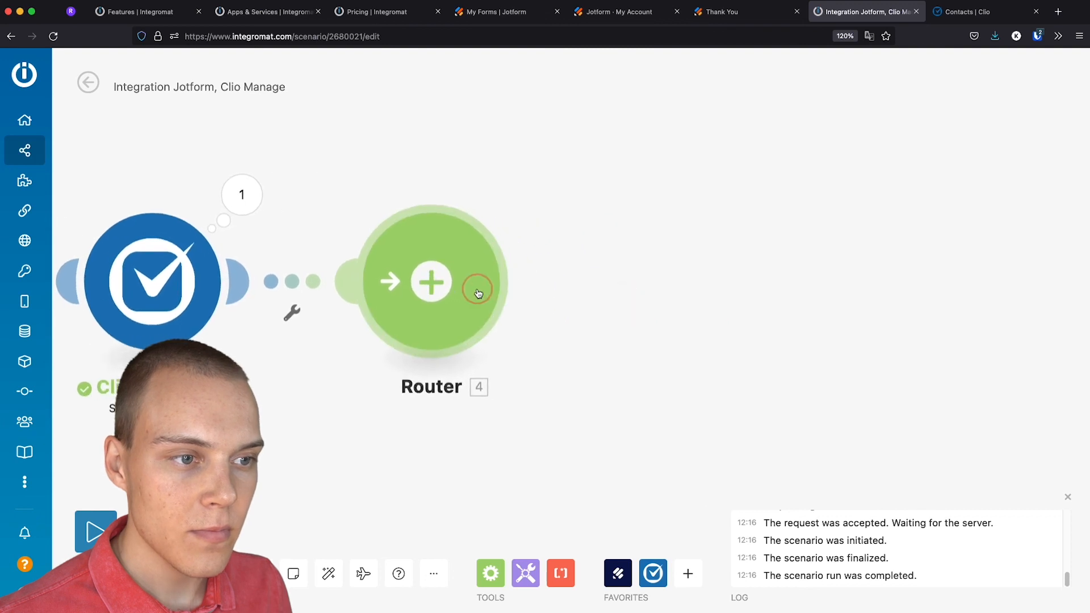
click(438, 292)
drag(849, 250, 757, 292)
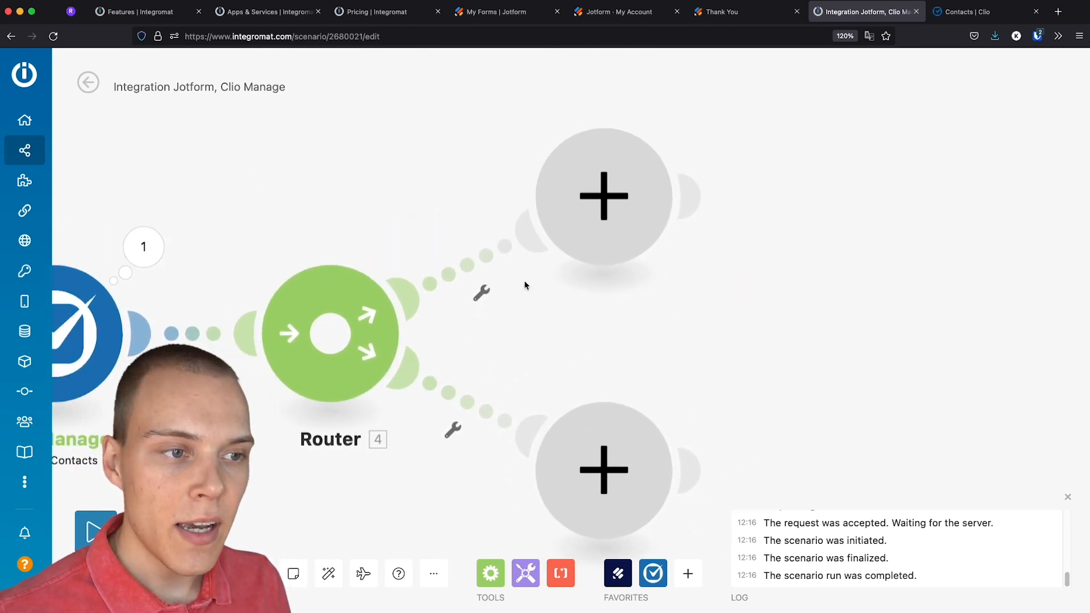
Add a filter on the upper route labelled 'Contact Exists'
click(486, 293)
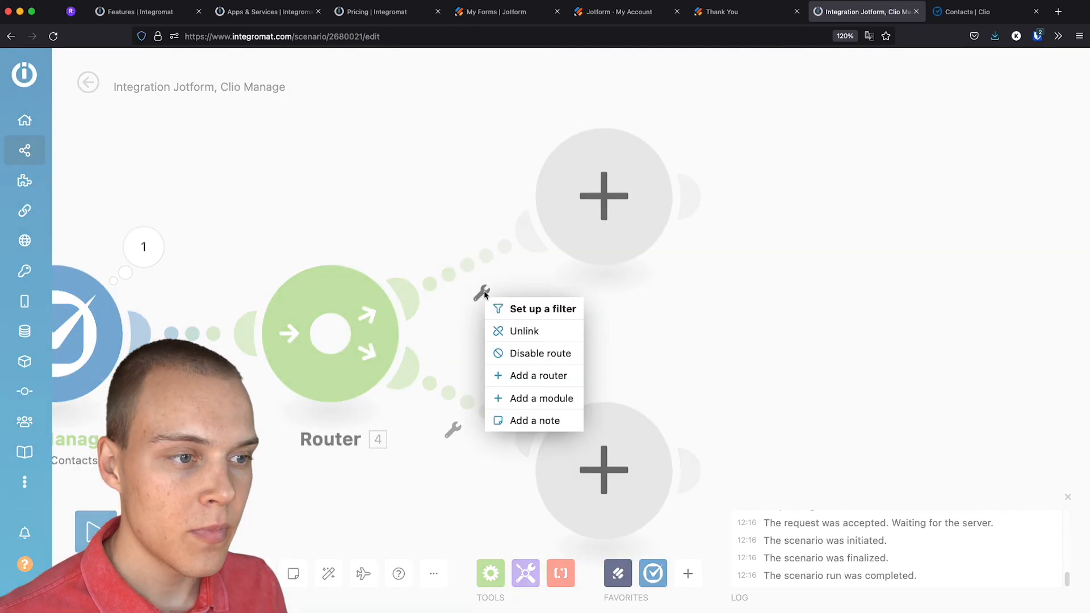
click(522, 308)
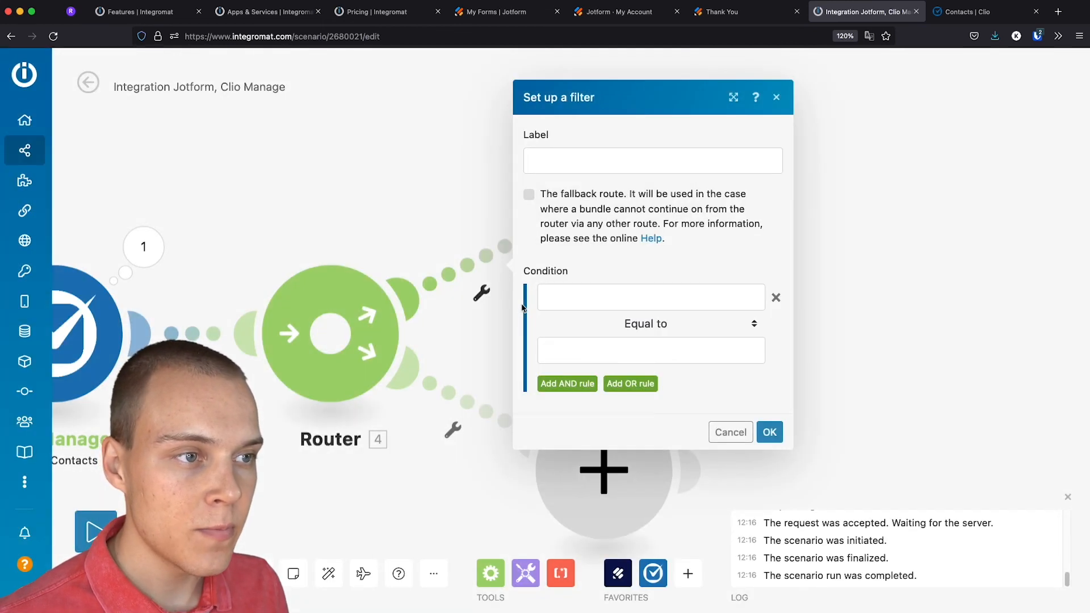
click(574, 169)
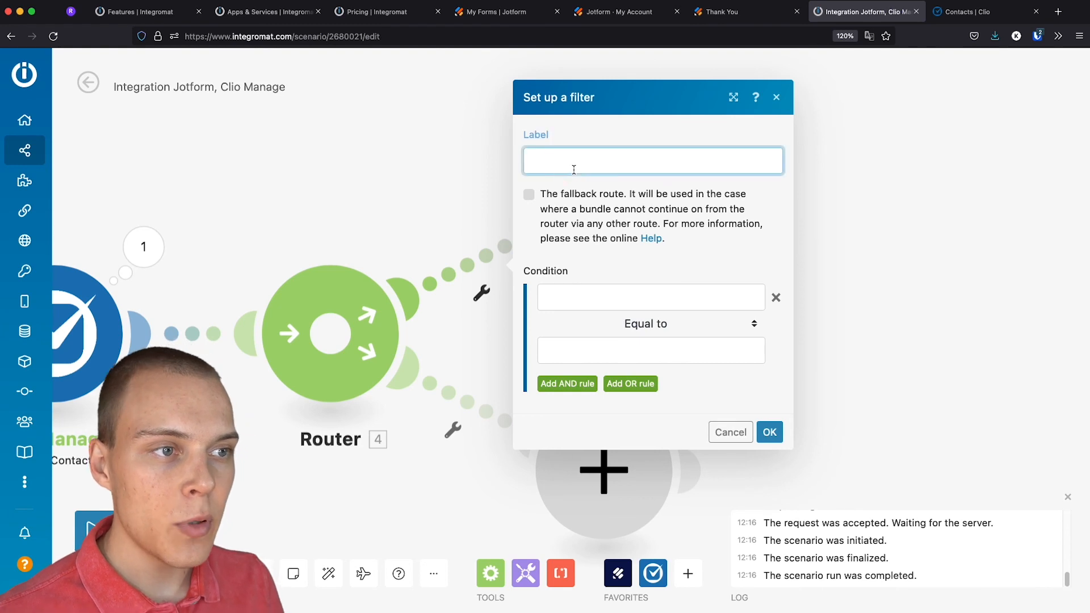
text(Contact Exists)
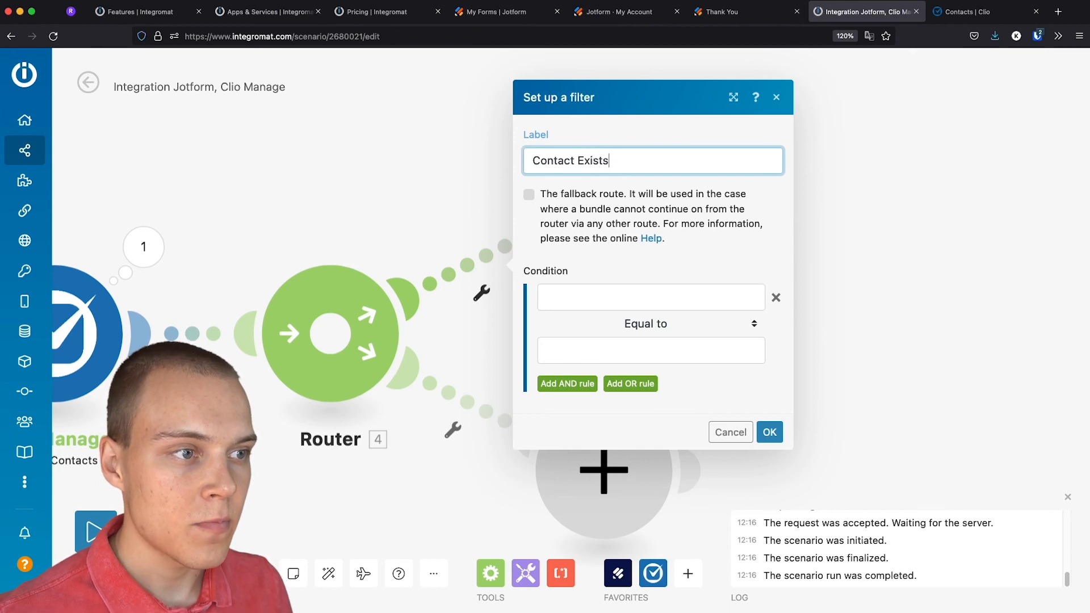
Set its condition to Total number of bundles not equal to 0
click(598, 293)
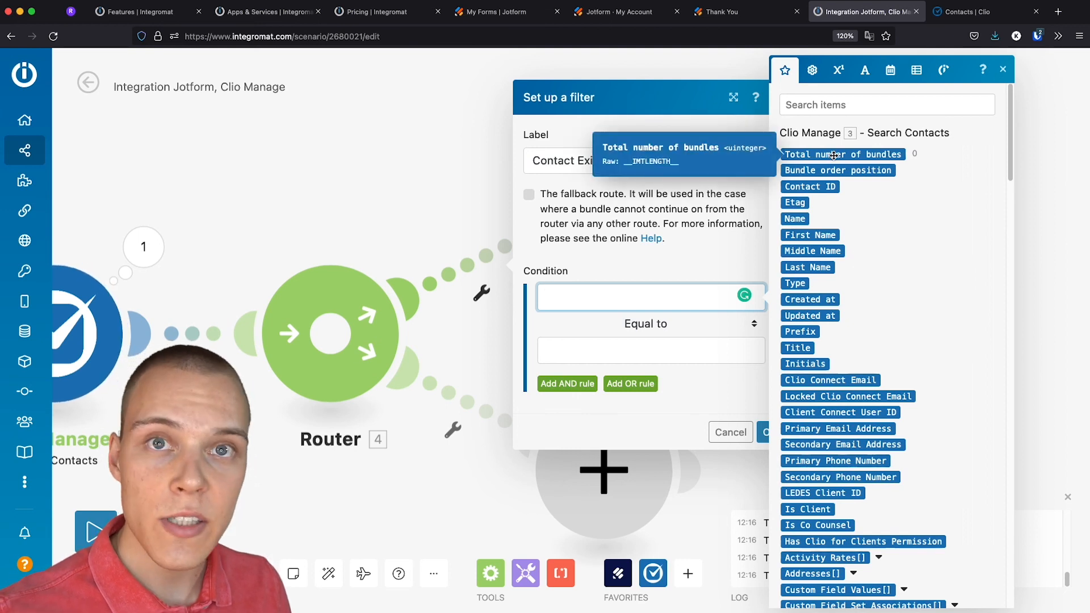
click(834, 154)
click(651, 325)
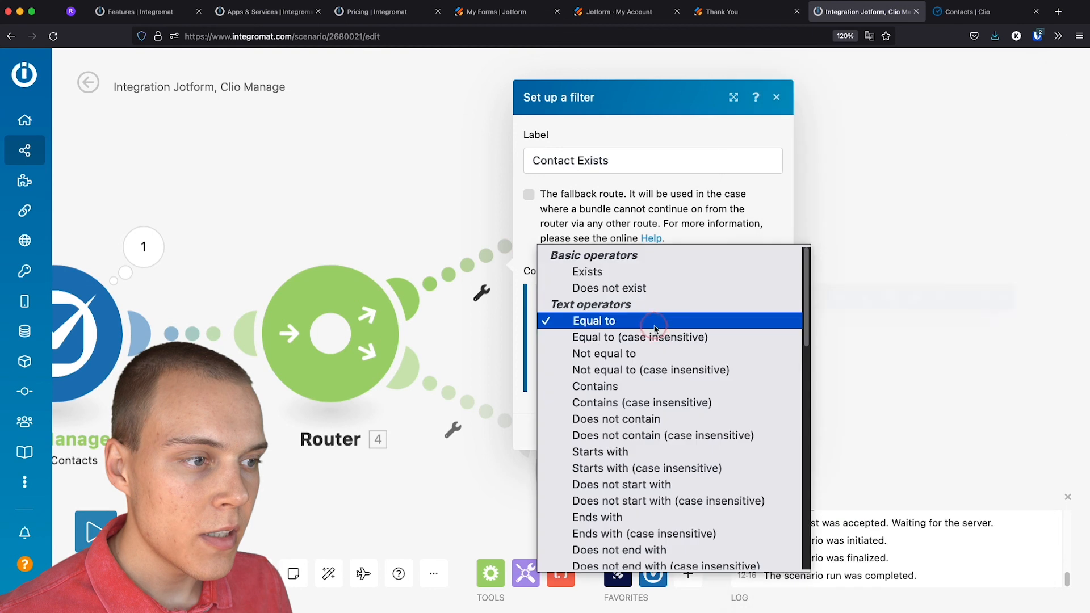
click(637, 351)
click(635, 354)
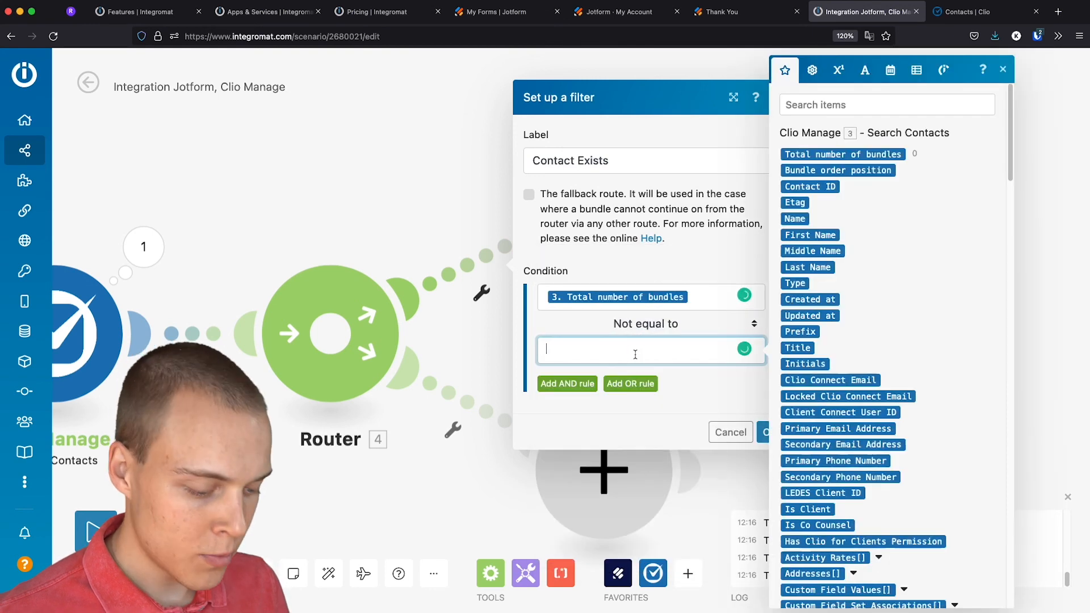
text(0)
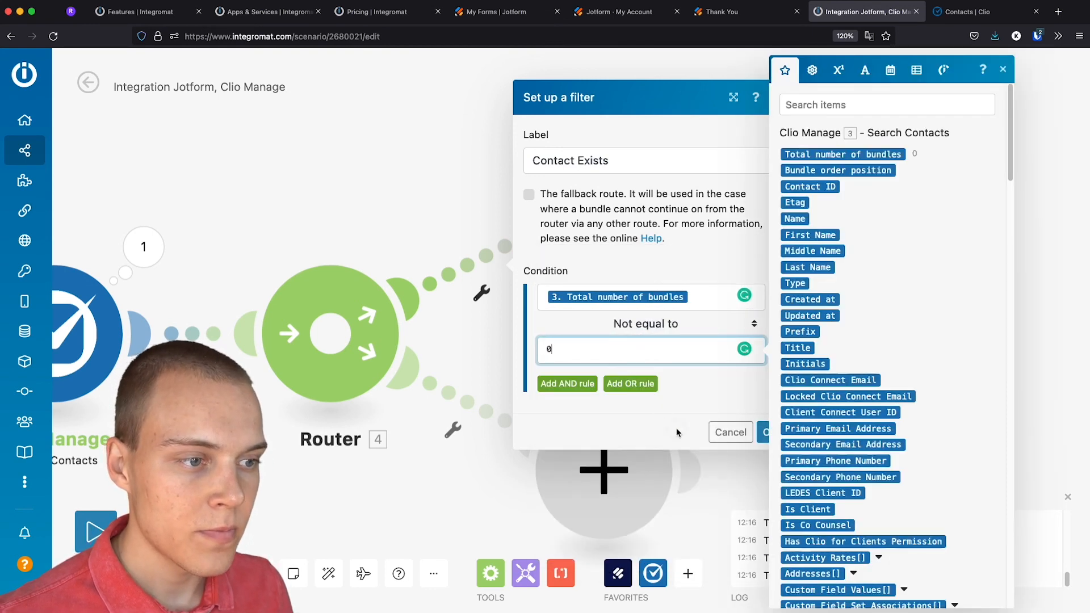
click(678, 432)
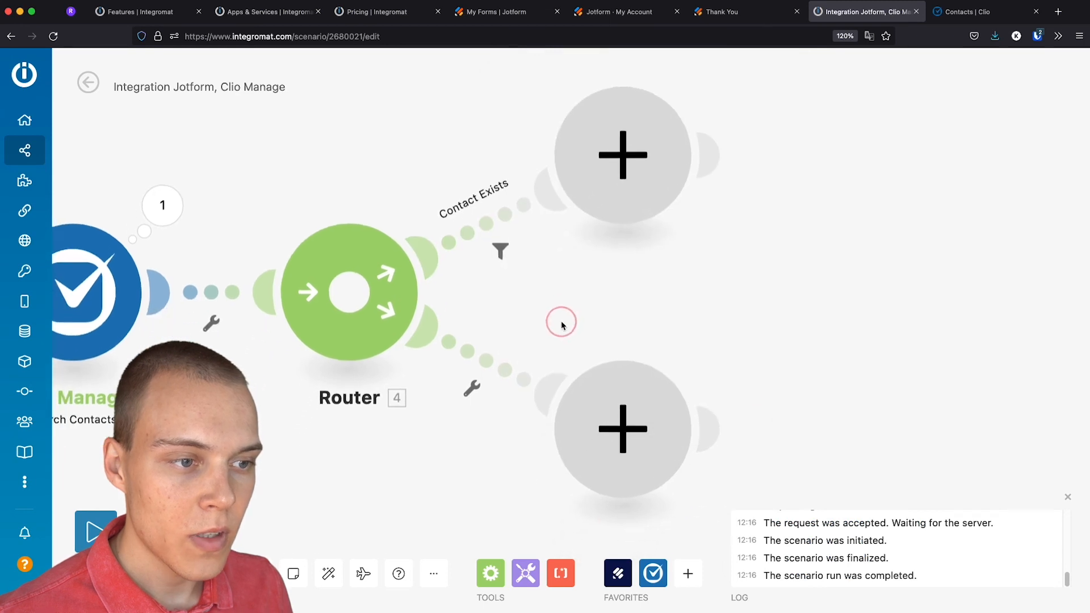
click(471, 386)
Label the lower route's filter 'Contact does not Exist', testing Total number of bundles equal to 0
click(488, 401)
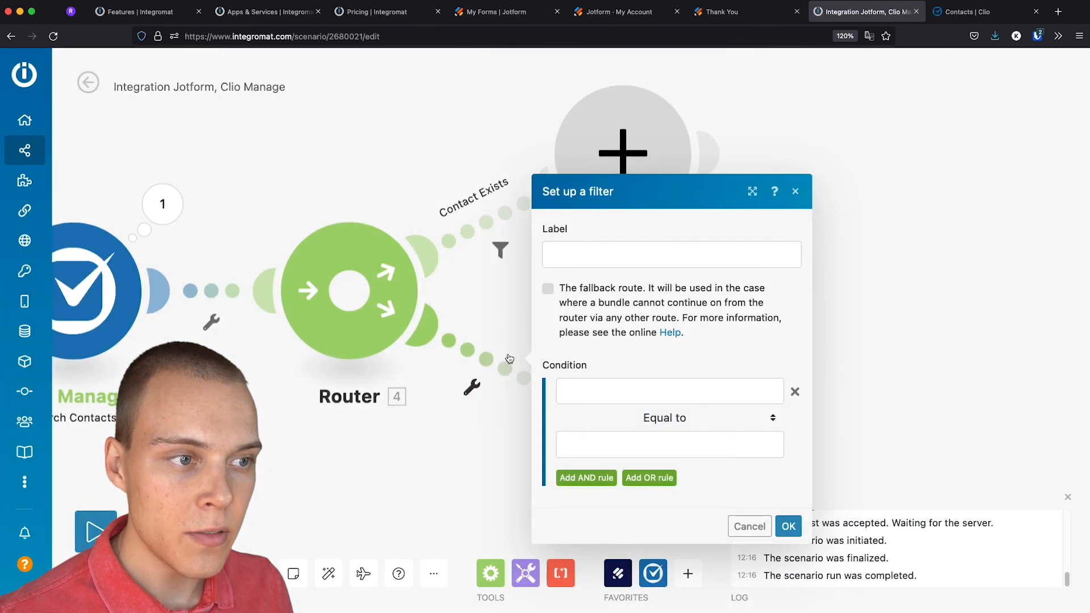
click(572, 256)
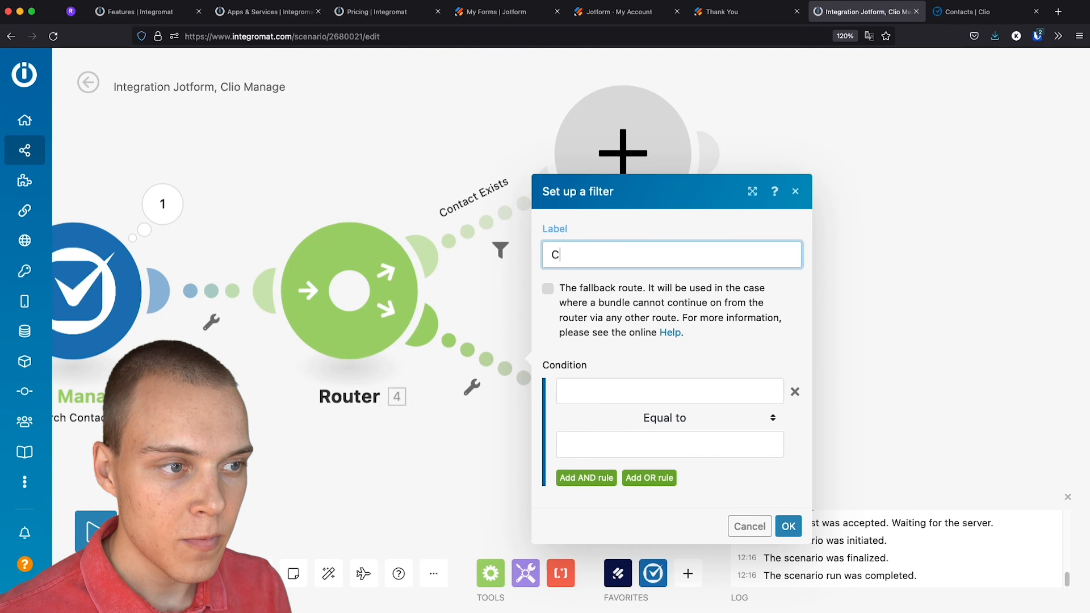
text(Contact does not Exist)
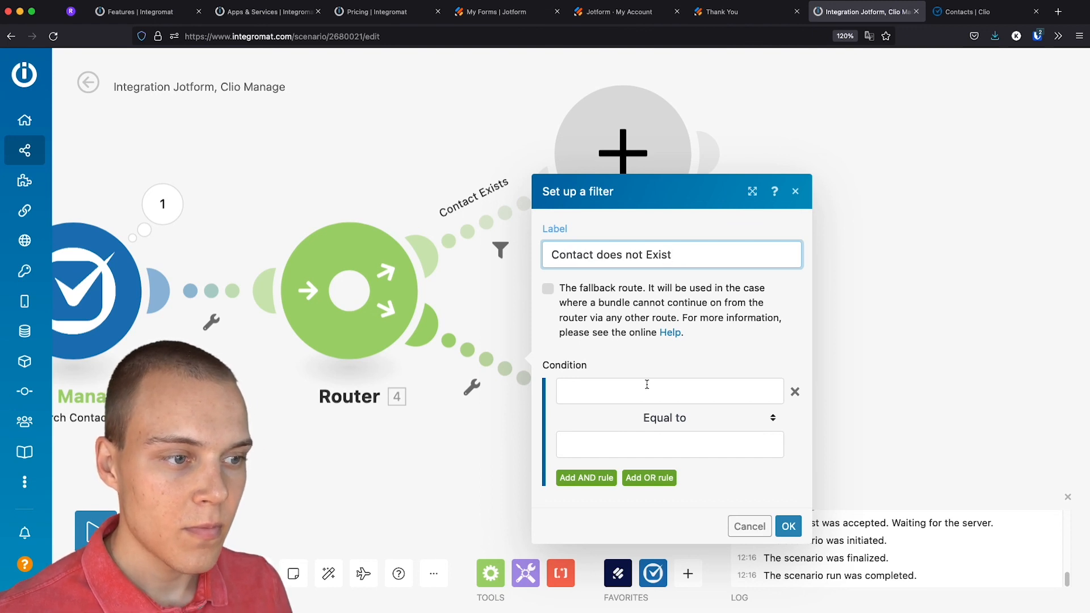
click(647, 385)
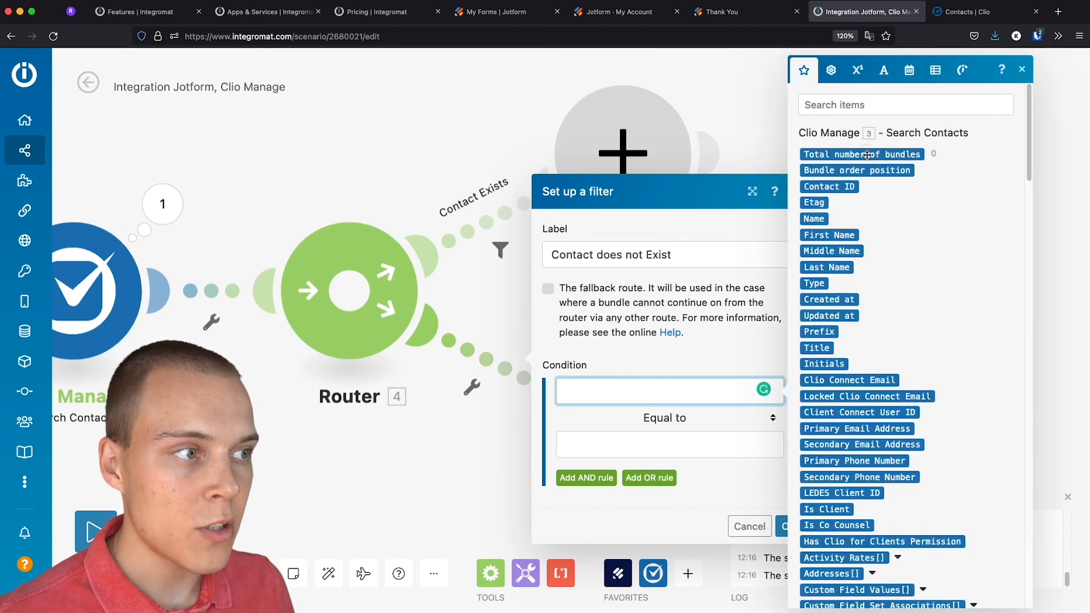
click(866, 154)
click(599, 439)
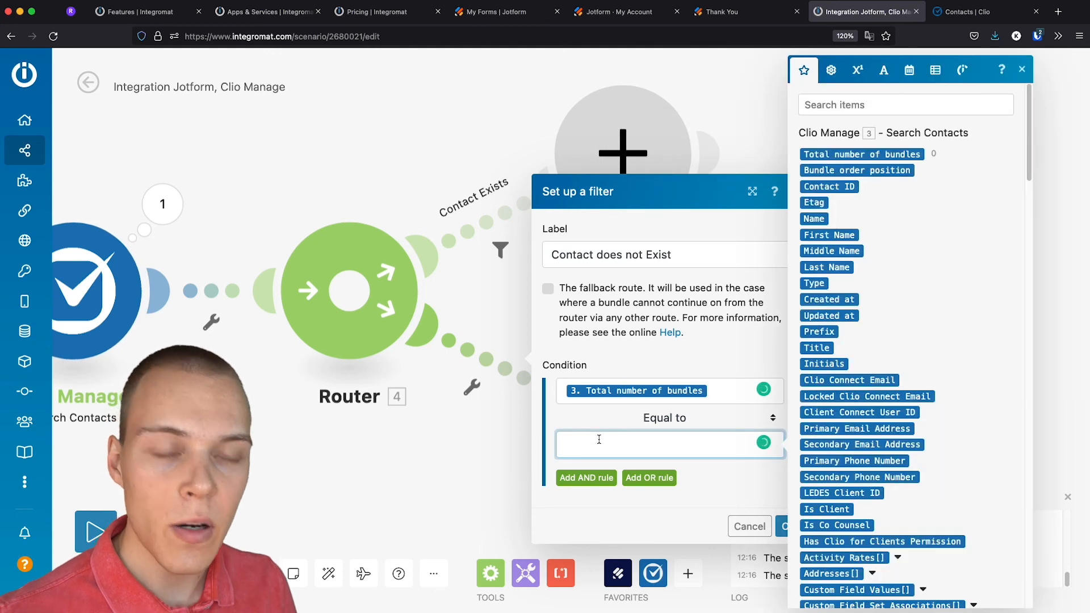
text(0)
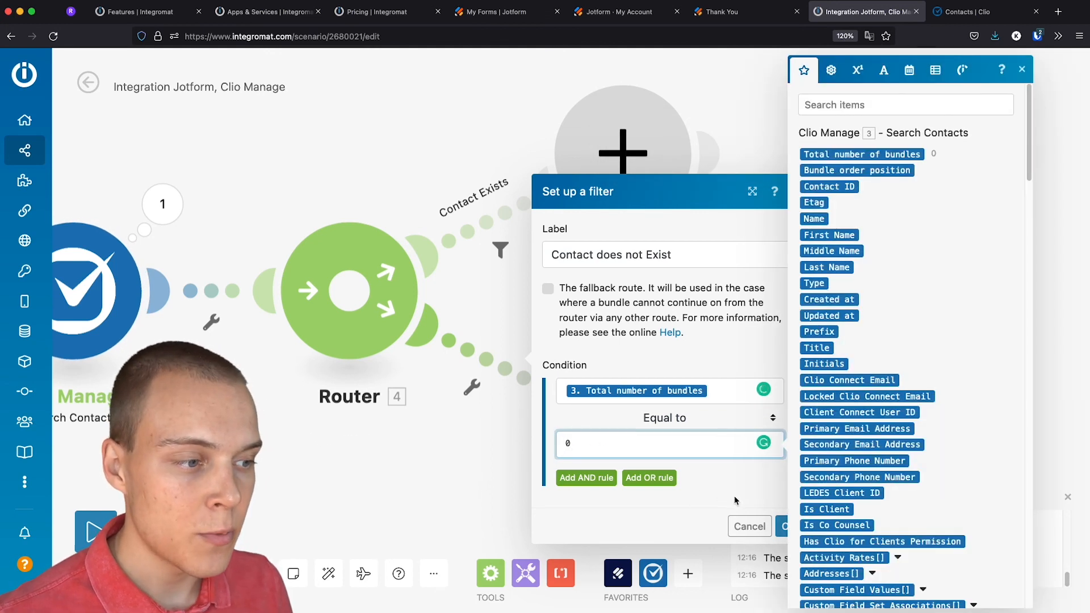
click(740, 496)
click(788, 526)
drag(832, 384, 778, 342)
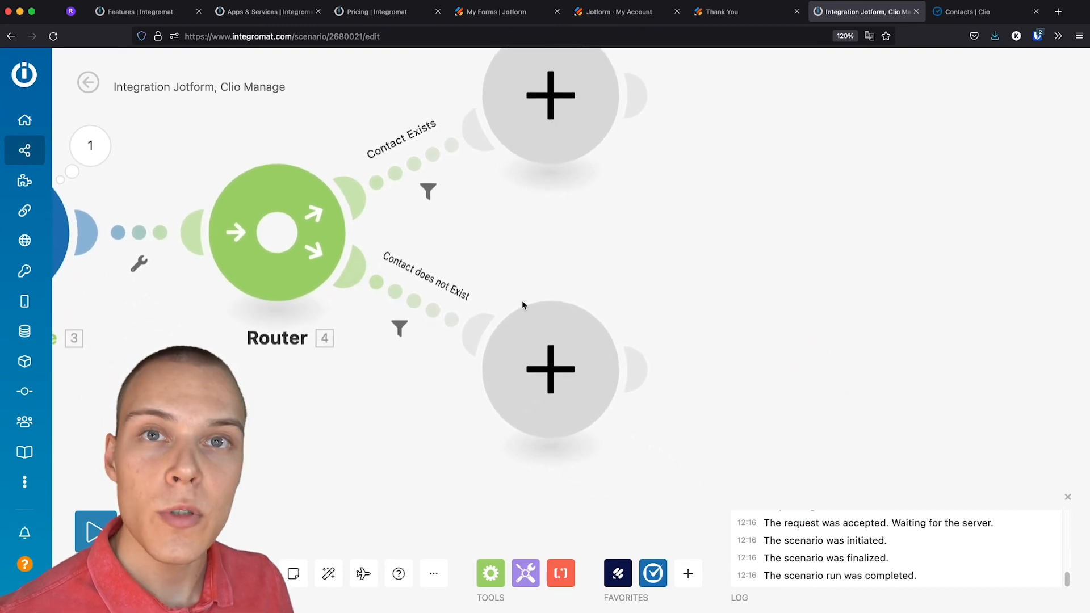
Add a Clio Manage Create a Contact module to the lower route with type Person
click(580, 358)
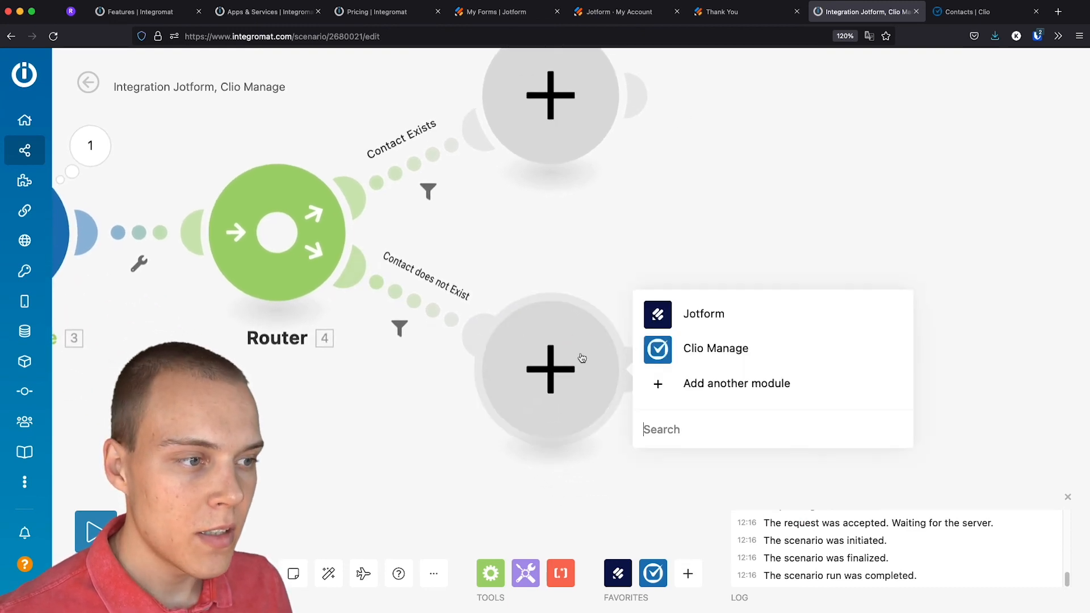
click(680, 354)
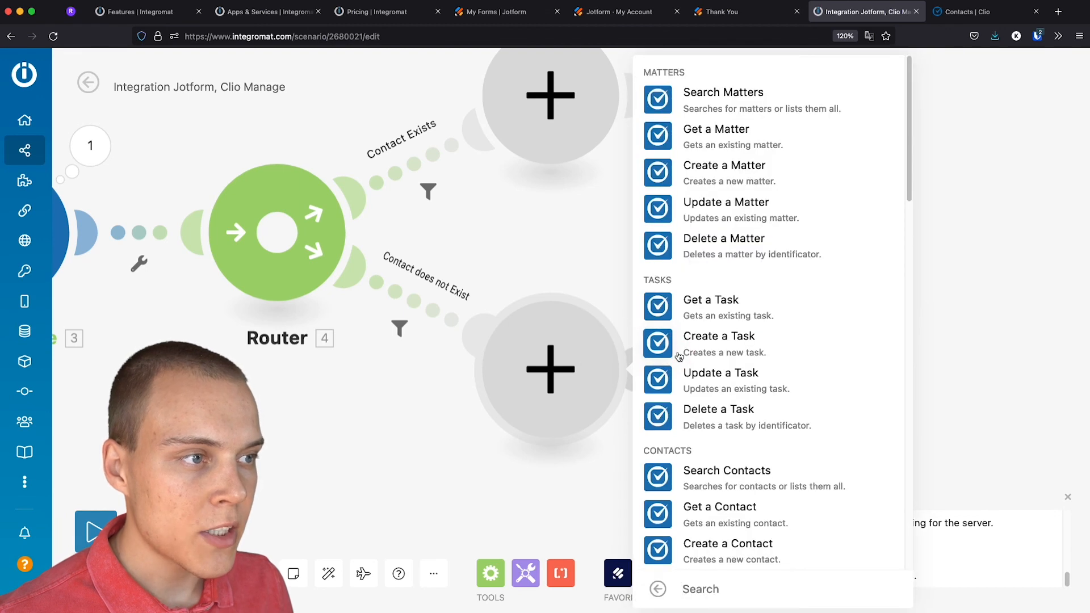
scroll(700, 353, down, 3)
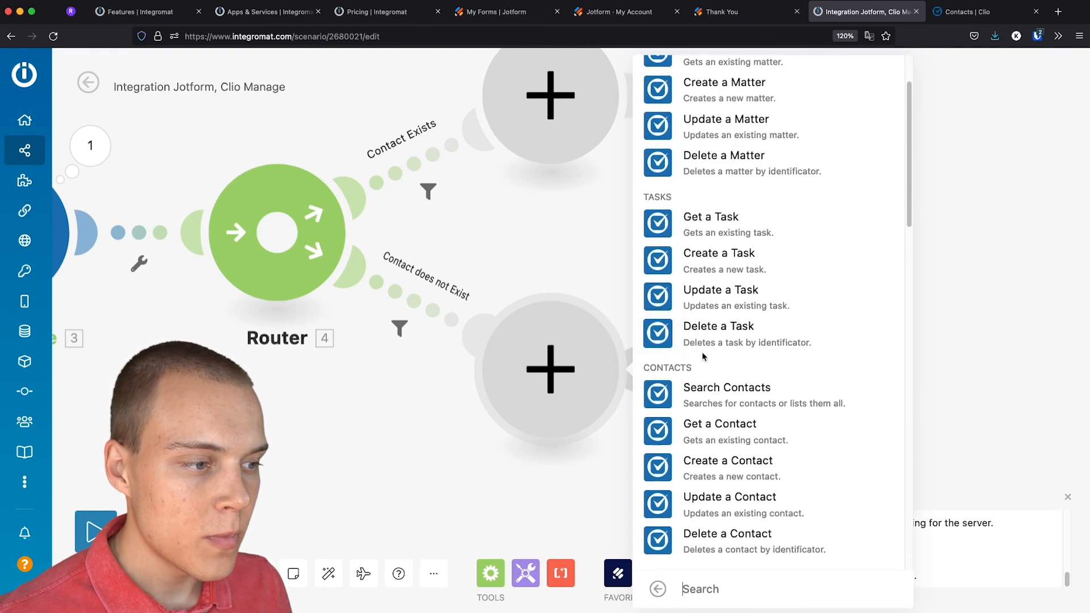
click(709, 423)
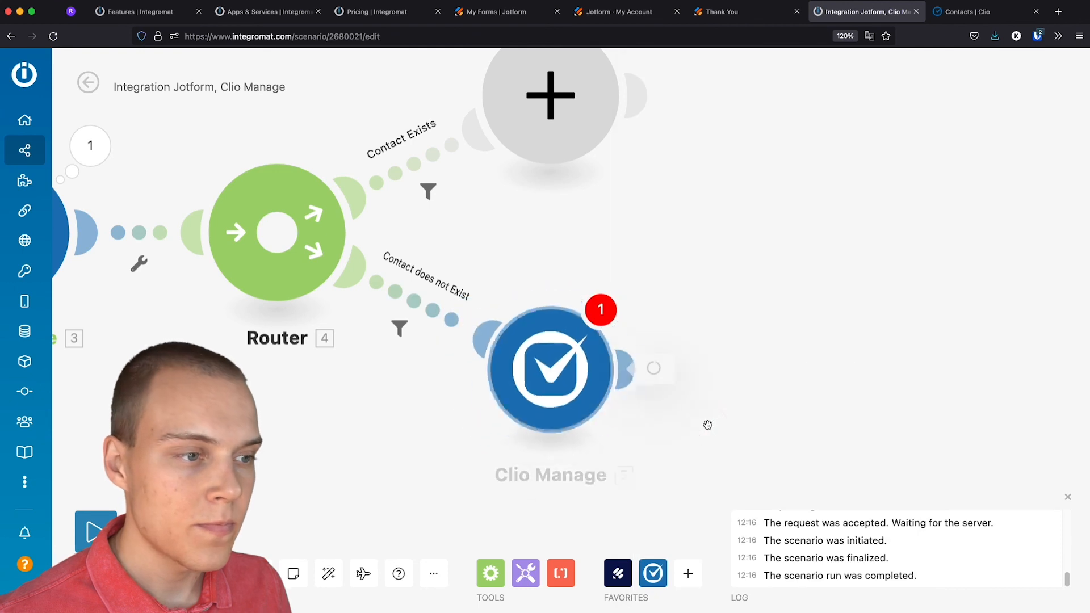
click(718, 237)
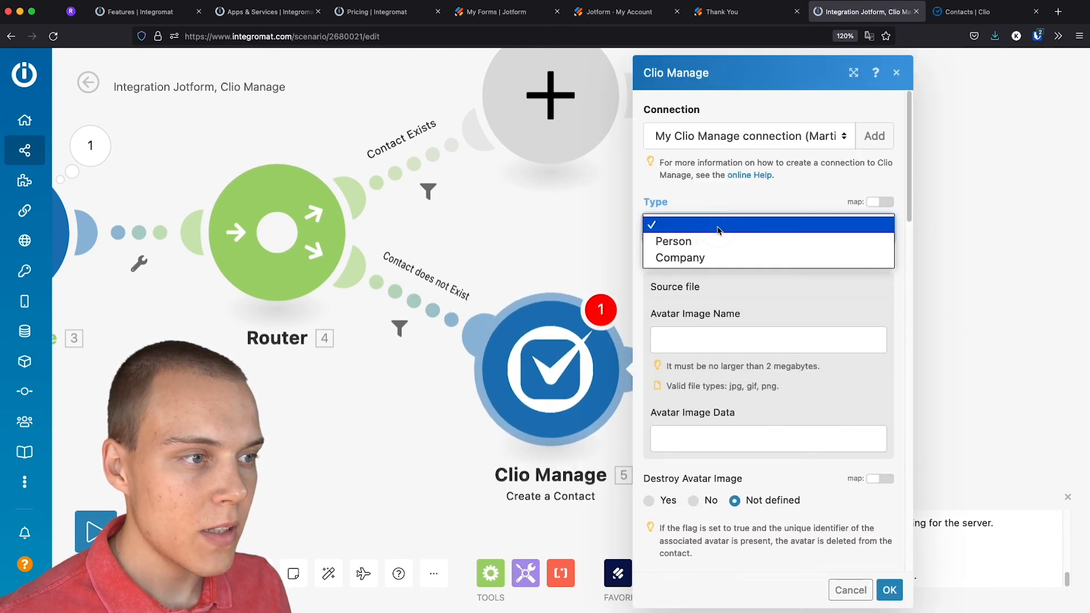
click(700, 239)
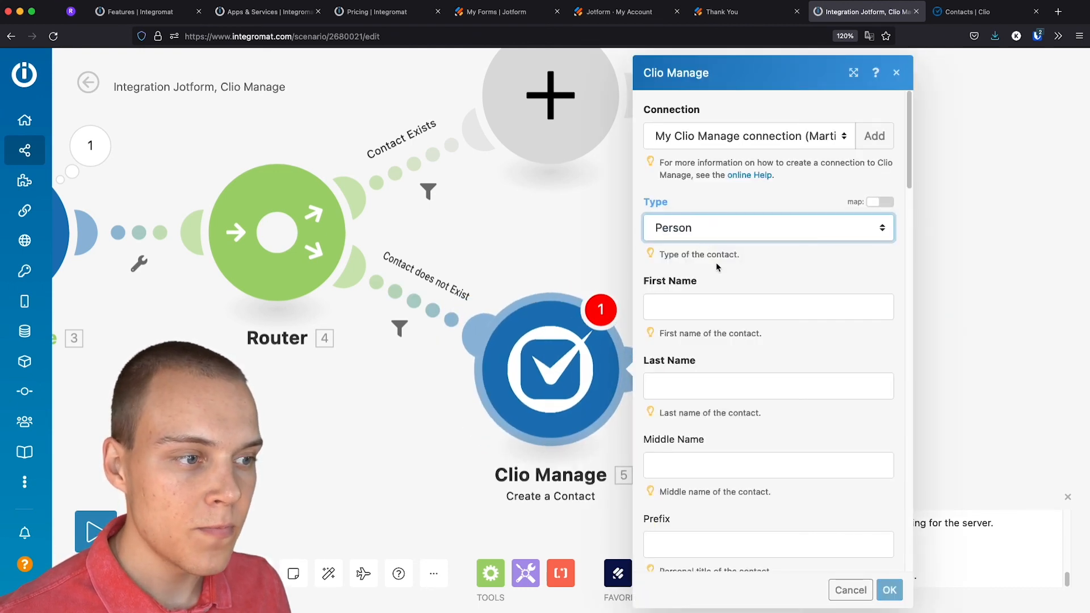
Map the Jotform Name's First Name and Last Name into the contact's name fields
scroll(721, 259, down, 2)
click(694, 237)
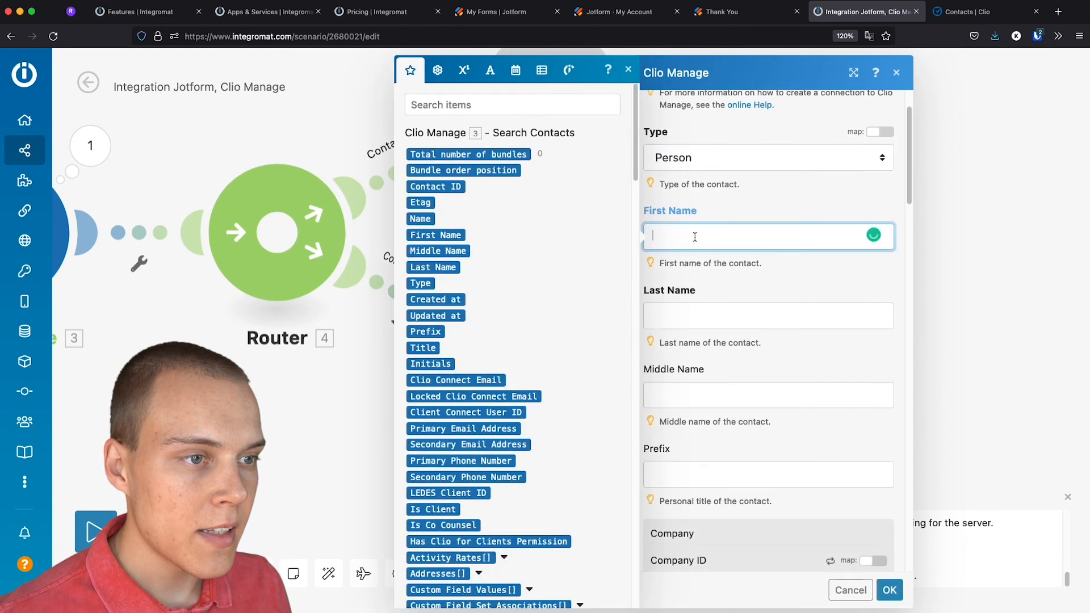
scroll(537, 256, down, 8)
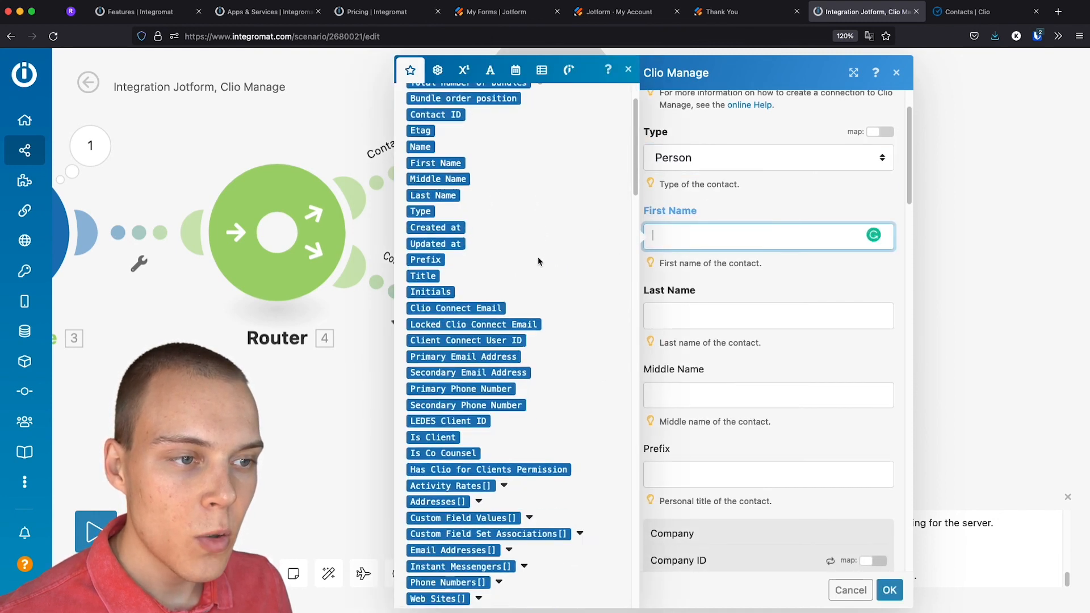
scroll(537, 264, down, 15)
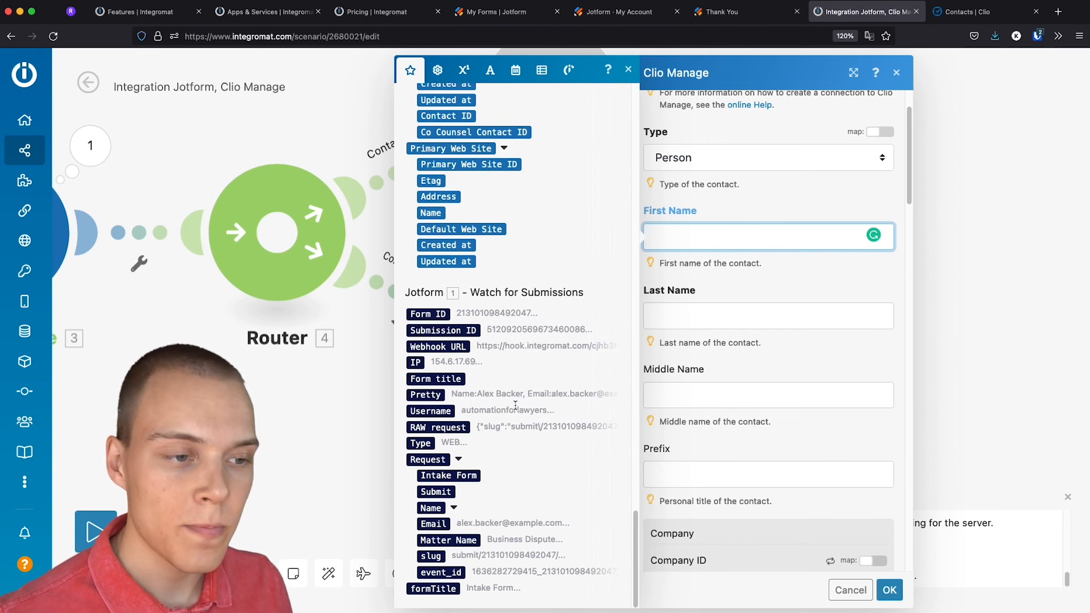
click(453, 507)
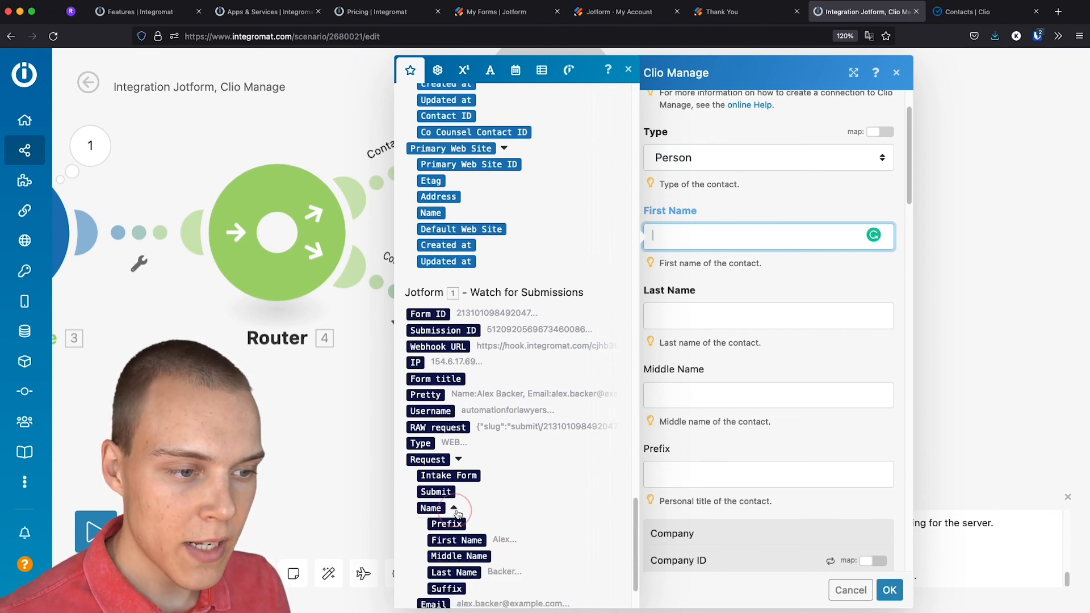
scroll(454, 499, down, 2)
click(457, 460)
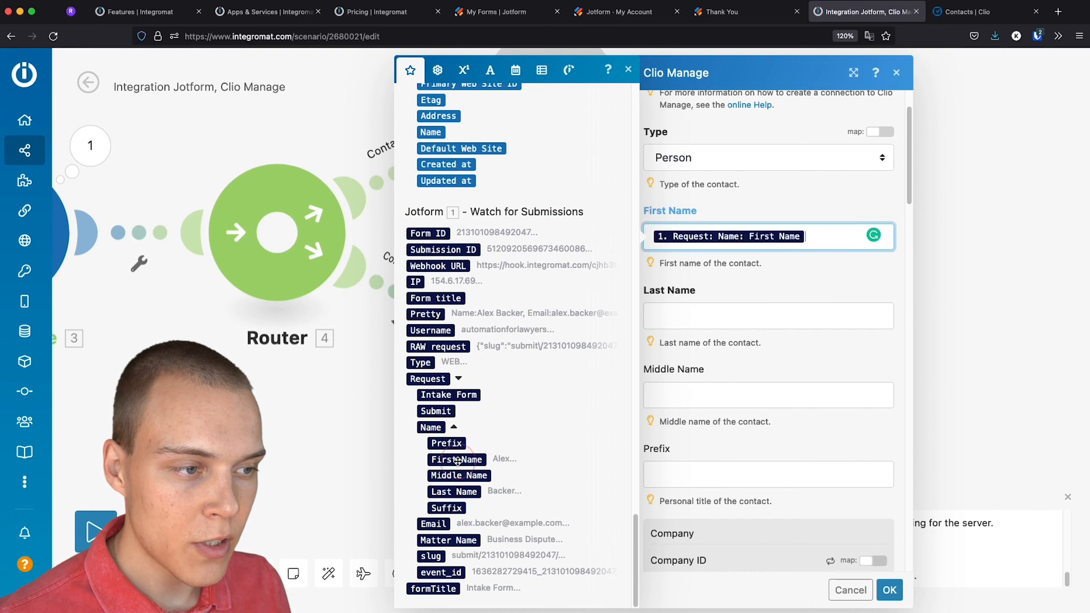
click(744, 311)
scroll(511, 458, down, 10)
scroll(511, 458, down, 5)
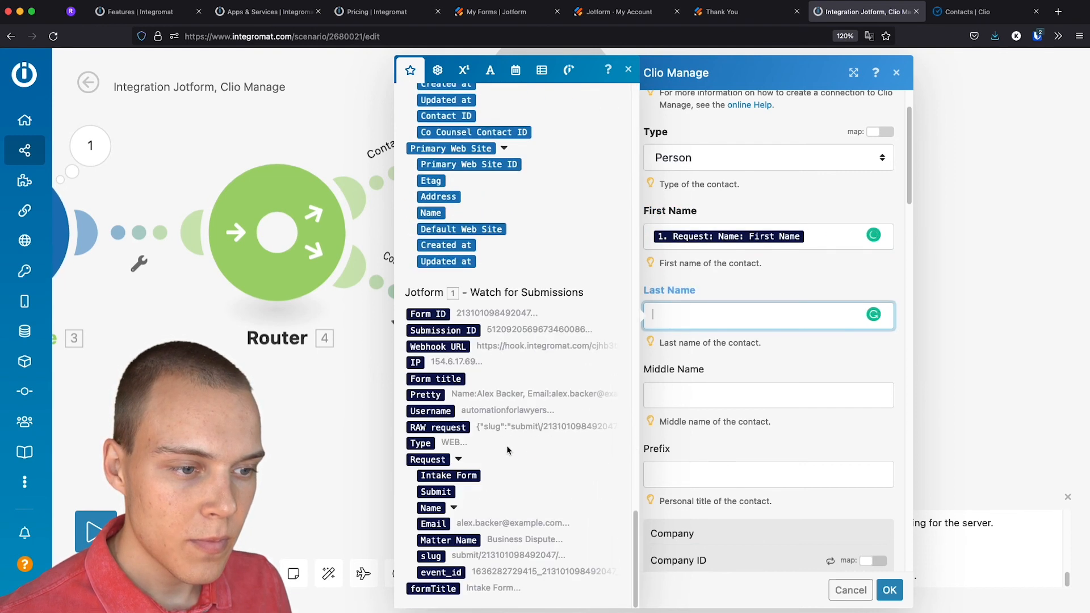
click(454, 508)
scroll(454, 500, down, 3)
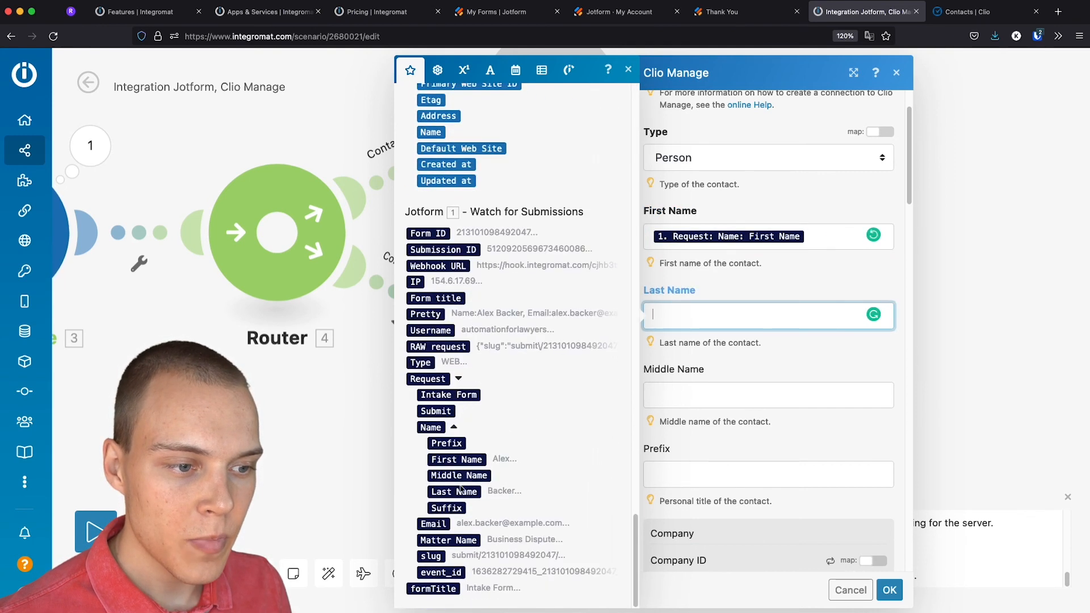
click(455, 492)
Add a new item under Email Addresses
click(715, 401)
click(725, 421)
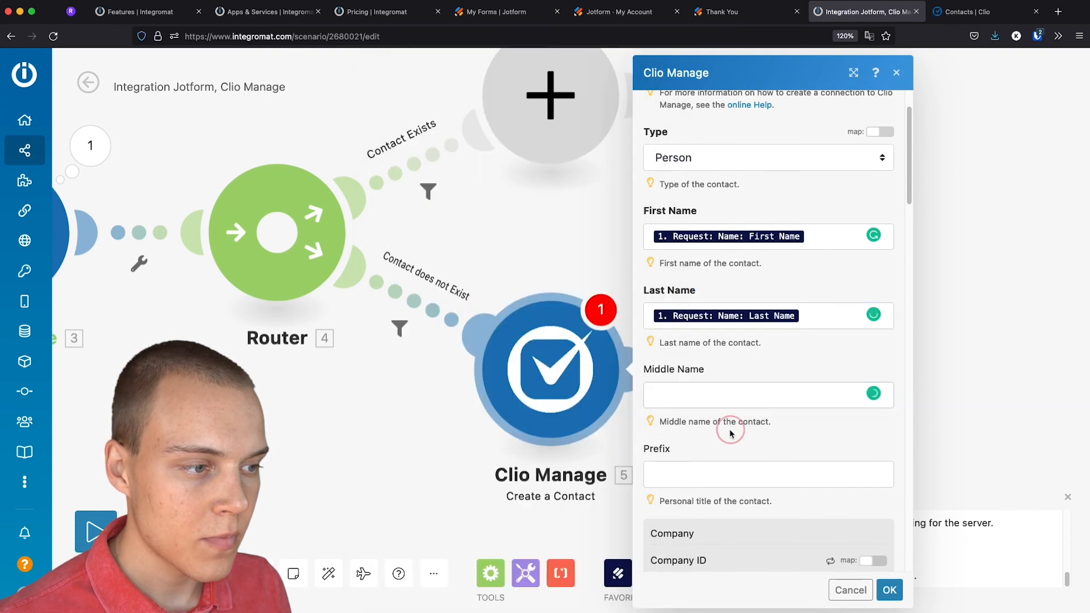
scroll(725, 421, down, 4)
scroll(726, 418, down, 5)
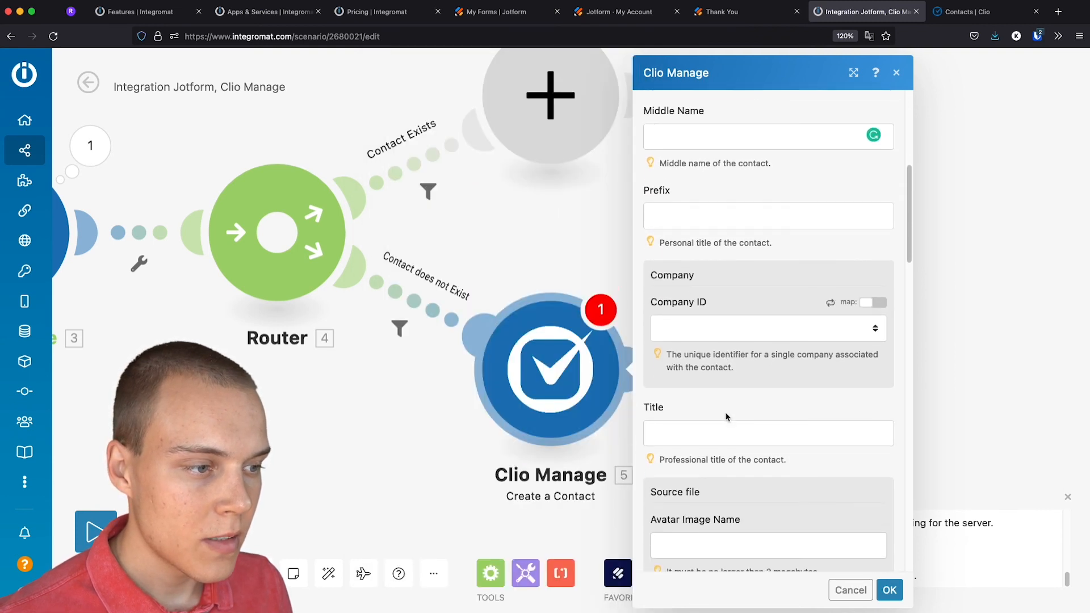
scroll(725, 410, down, 8)
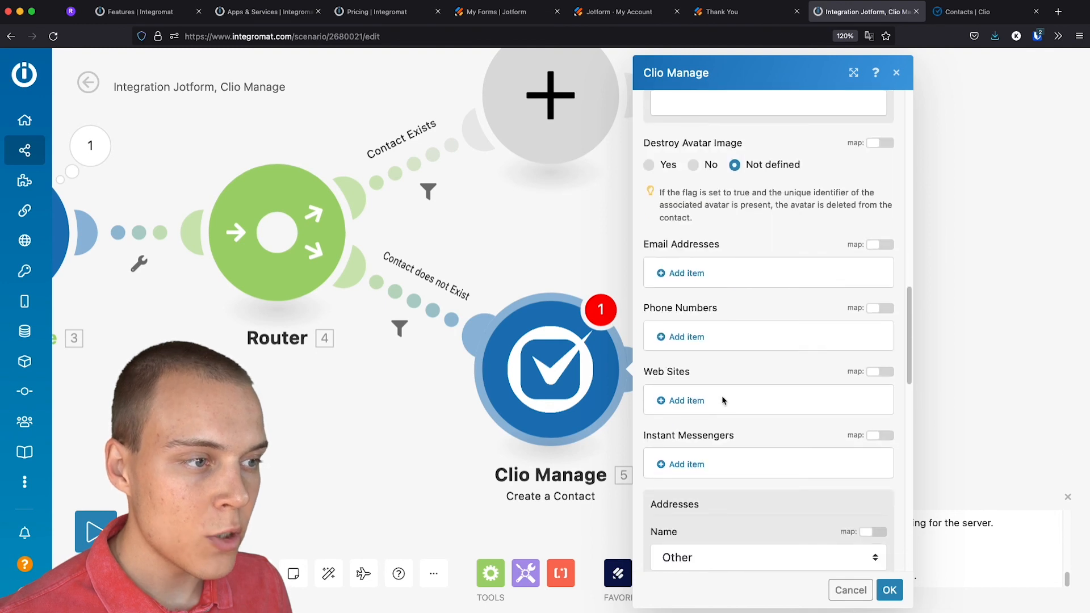
click(688, 274)
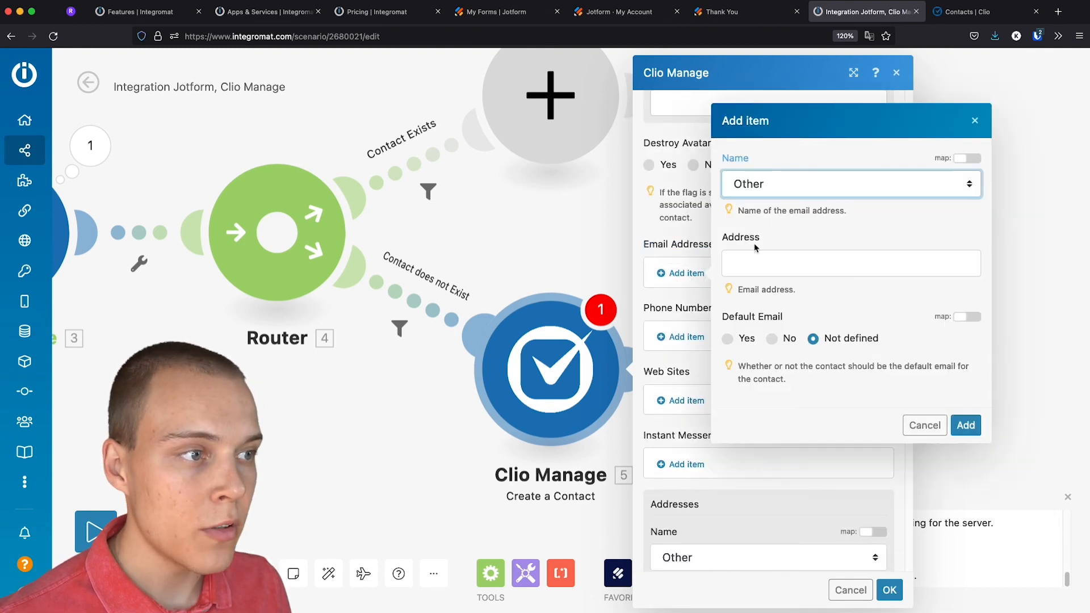
Add a Work email mapped to 1. Request: Email, marked default, and save the module
click(777, 193)
click(748, 146)
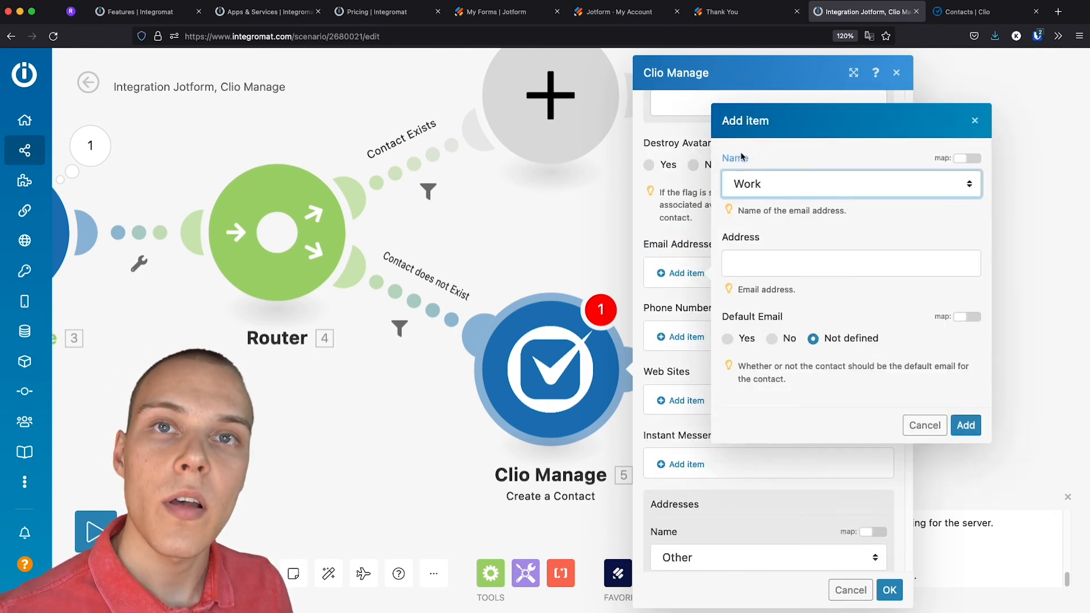
click(795, 264)
scroll(567, 388, down, 15)
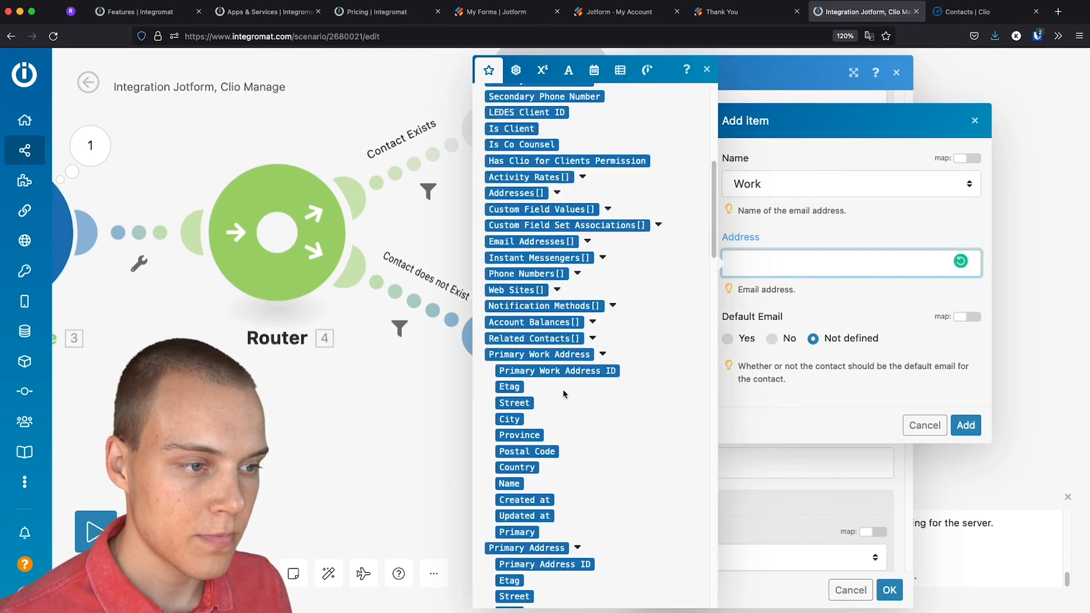
scroll(569, 389, down, 15)
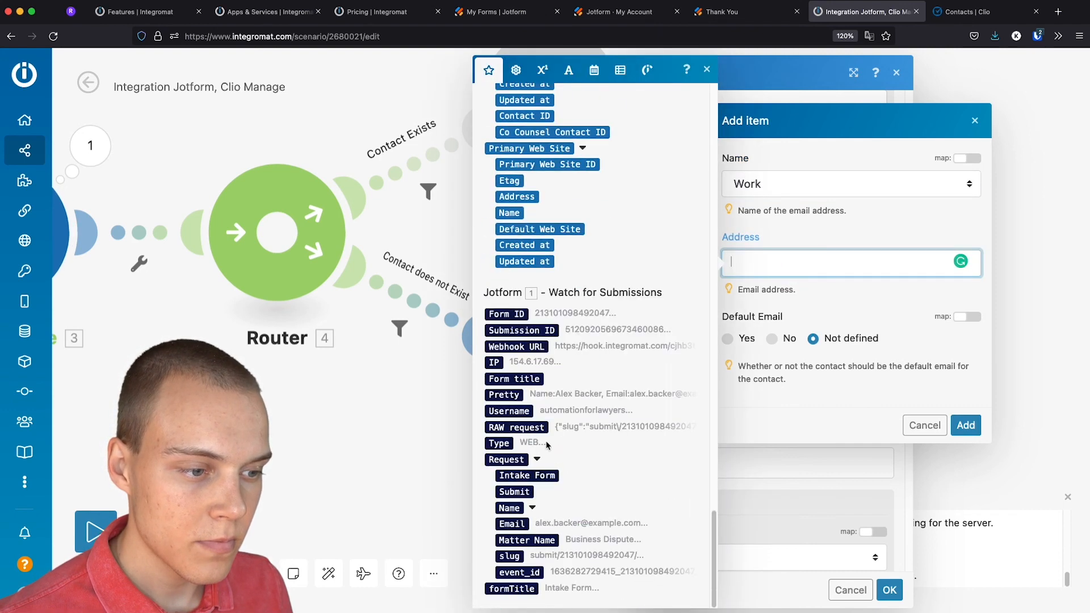
click(514, 524)
click(810, 399)
click(728, 339)
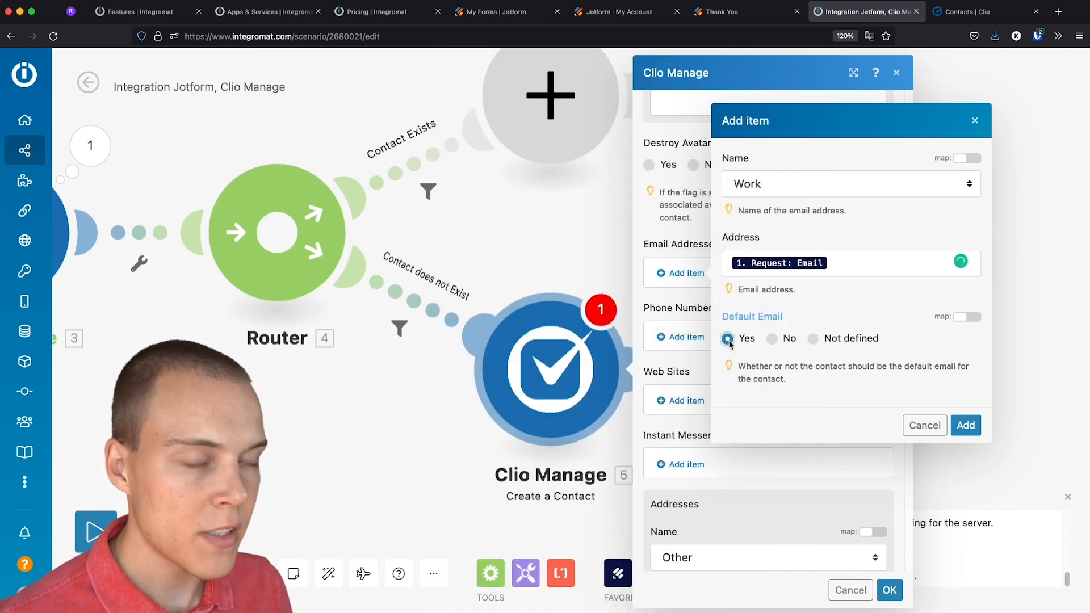
click(965, 426)
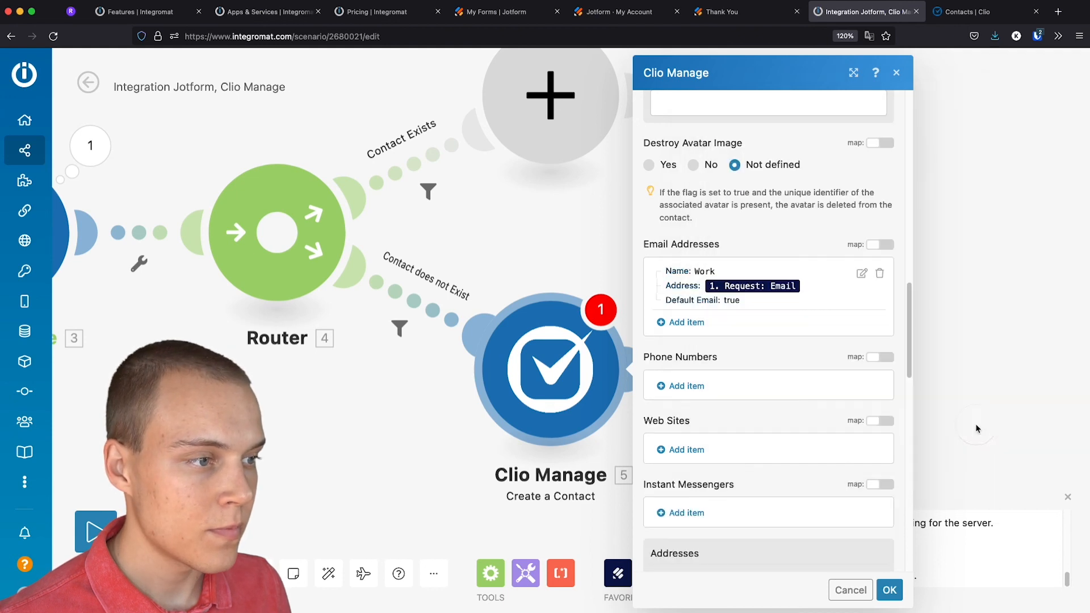
click(881, 587)
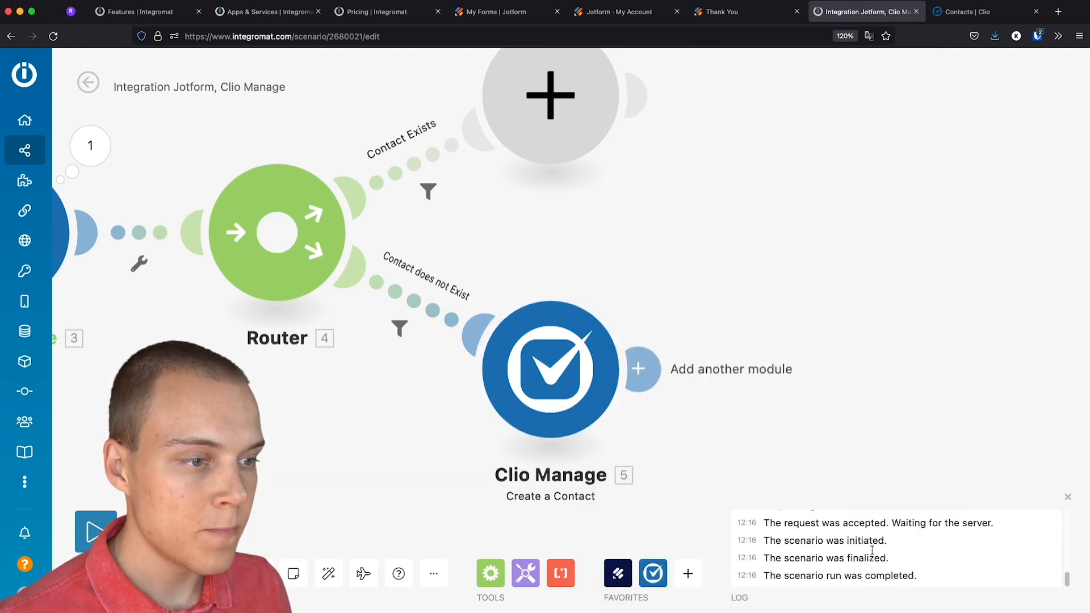
Run only Create a Contact with a sample e-mail, first name and last name
right_click(539, 370)
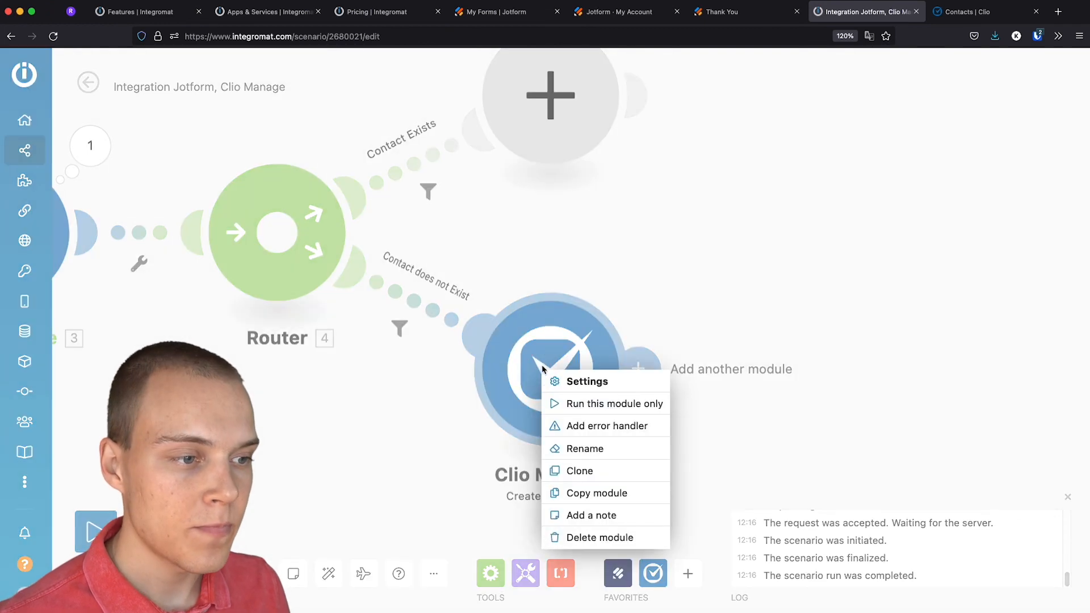
click(590, 405)
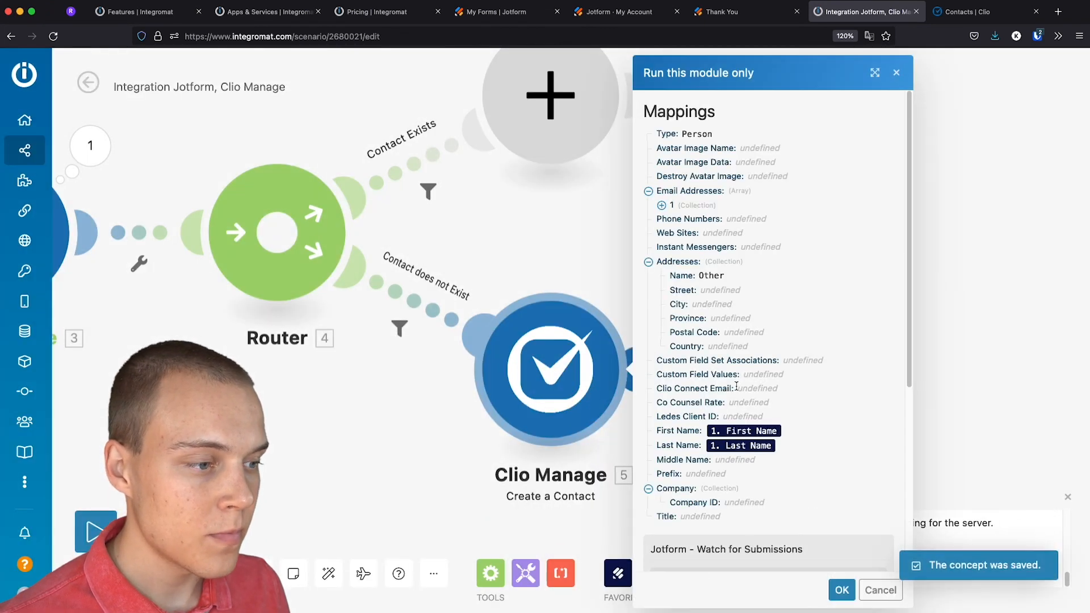
scroll(762, 388, down, 5)
click(704, 356)
text(a)
click(710, 382)
click(695, 445)
text(Alex)
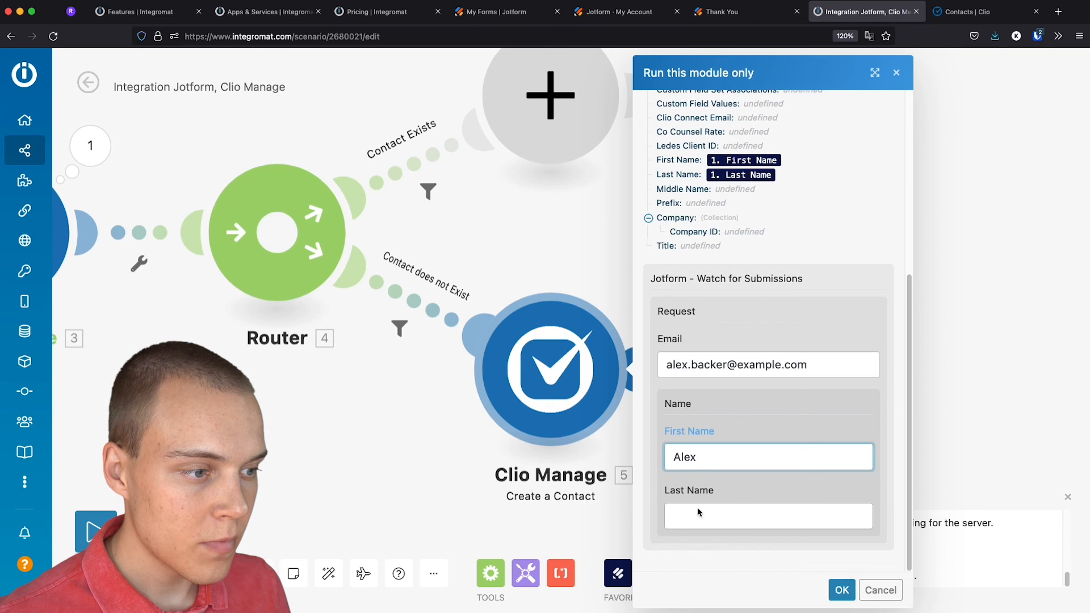
click(735, 520)
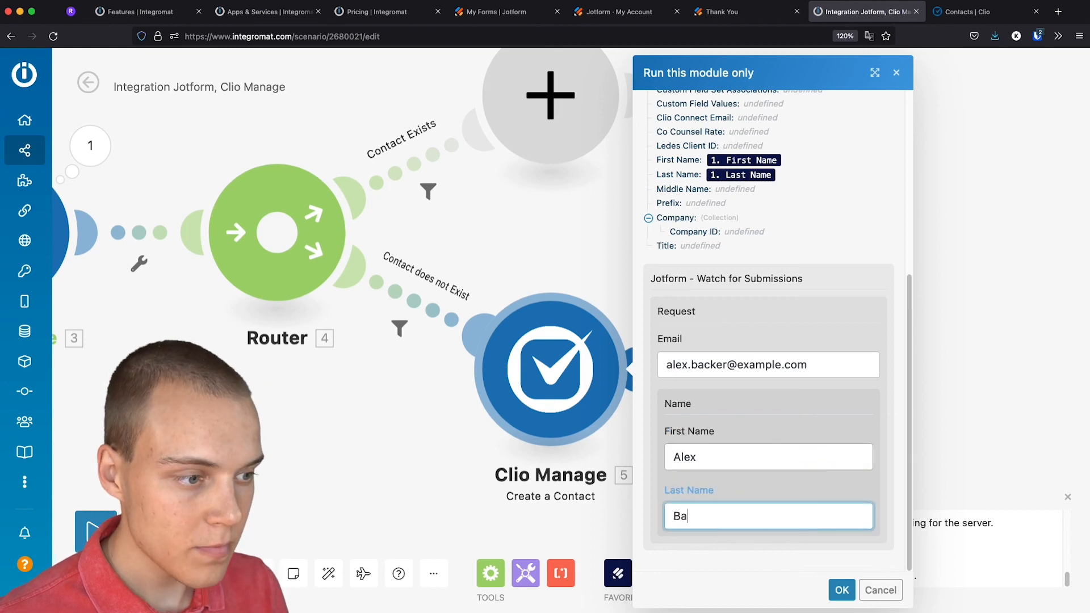
click(842, 590)
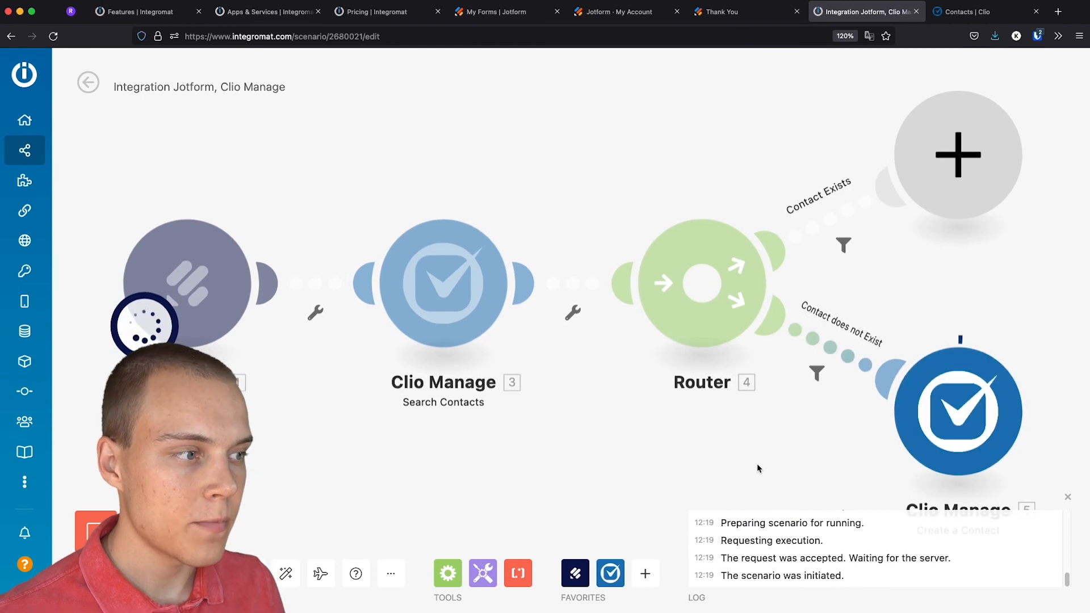
Inspect the Create a Contact run's output
drag(772, 444, 308, 345)
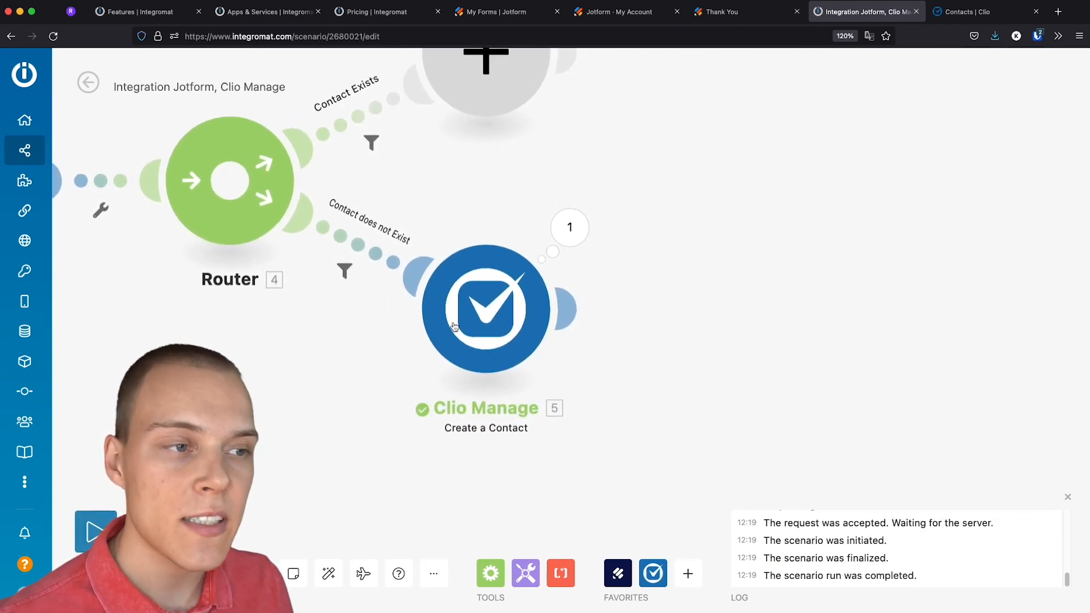
click(570, 227)
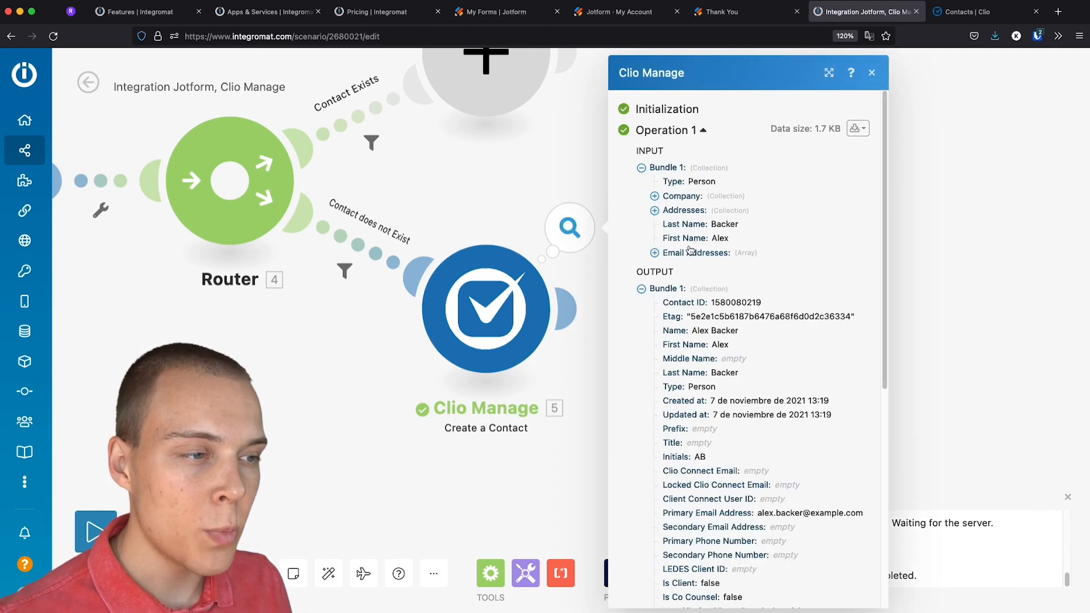
scroll(695, 304, down, 1)
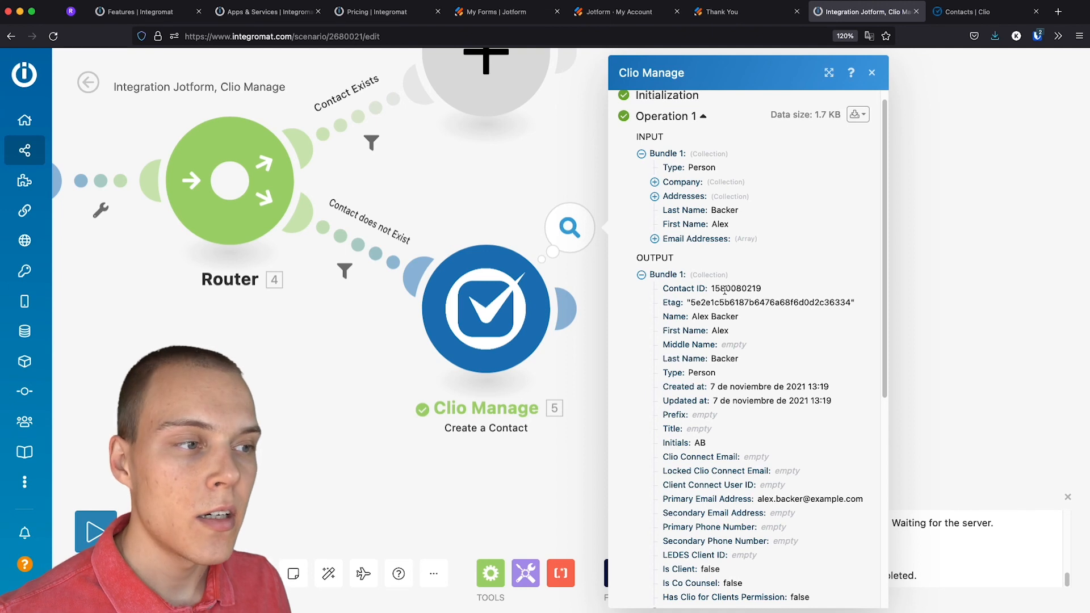
click(924, 322)
Reload Clio's Contacts list to see the new contact, then return to Integromat
click(958, 16)
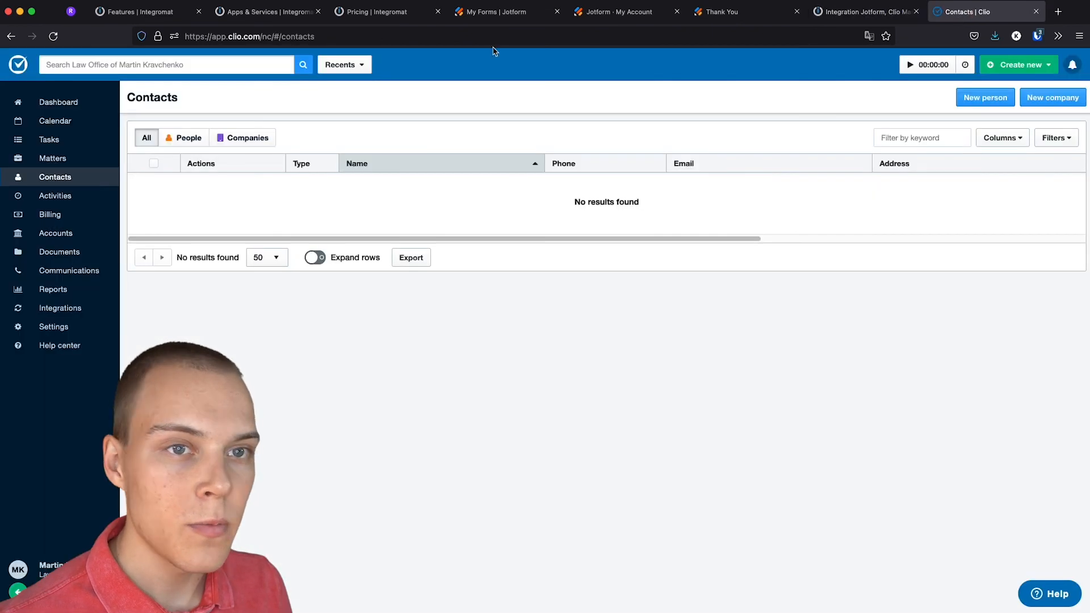
click(54, 36)
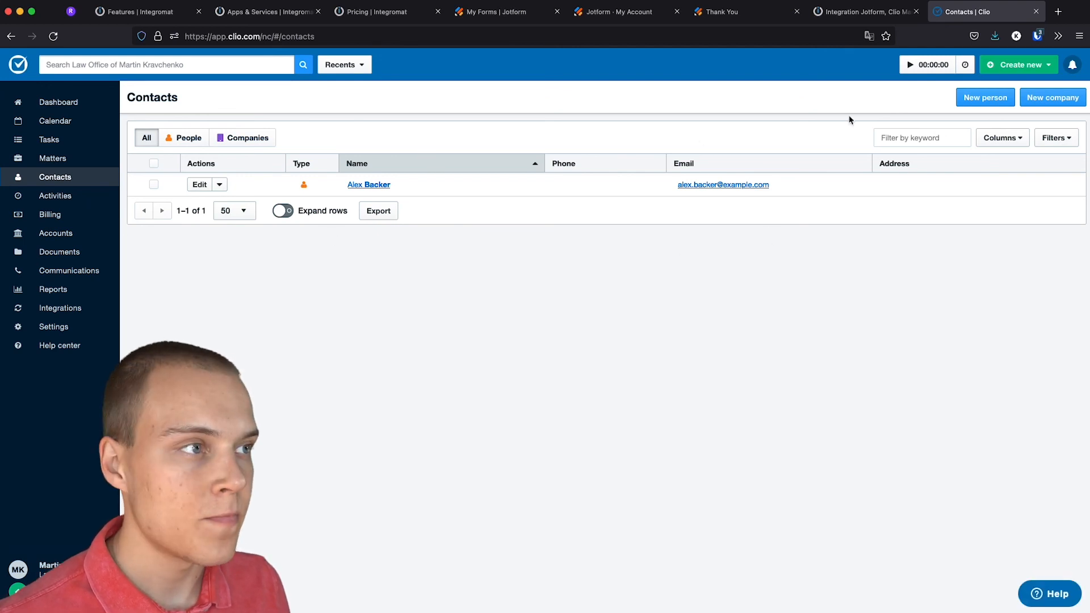
click(855, 11)
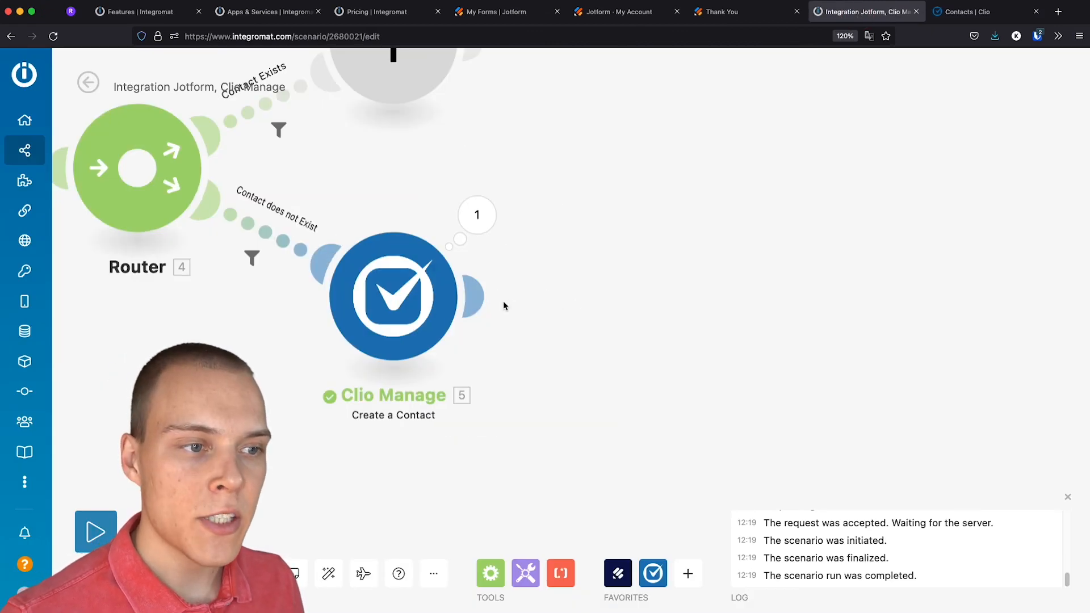
Add a Clio Manage Create a Matter module after Create a Contact
click(481, 306)
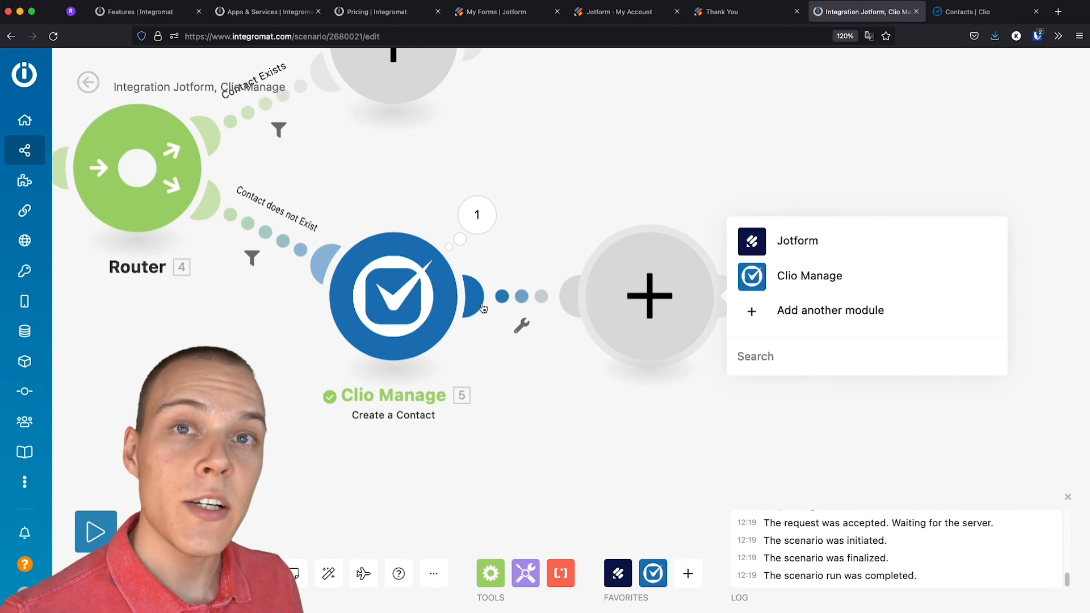
click(806, 285)
scroll(811, 299, down, 5)
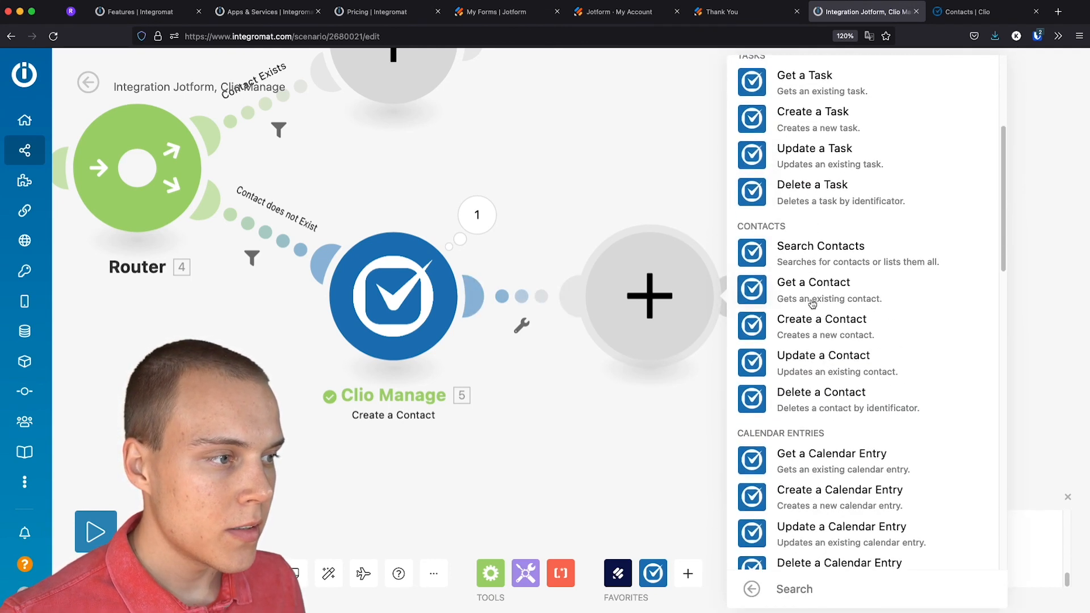
scroll(813, 302, up, 5)
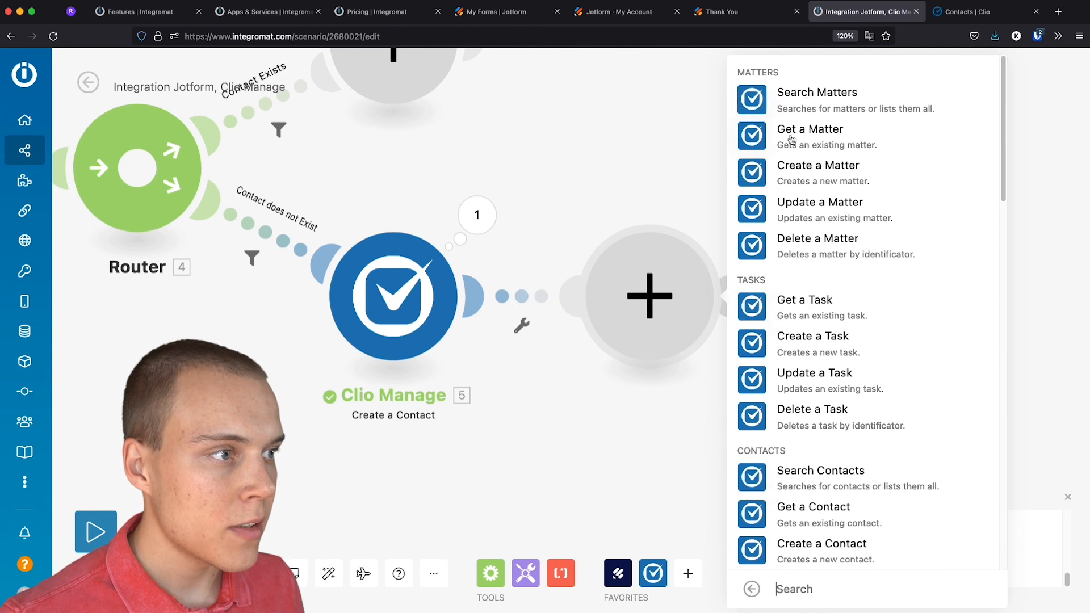
click(800, 175)
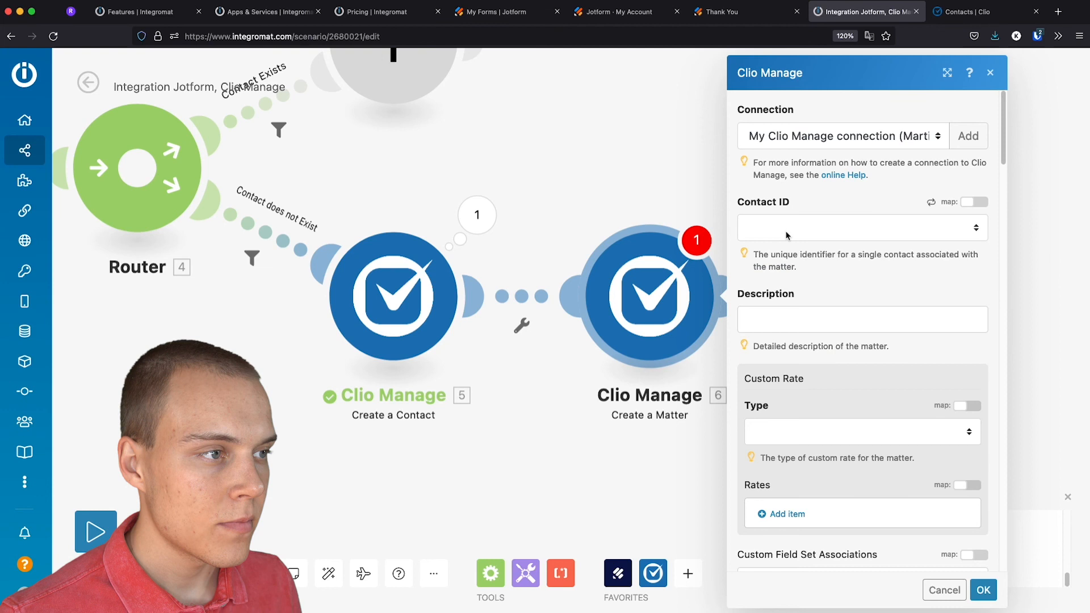
Map 5. Contact ID into Contact ID and 1. Request: Matter Name into Description
click(815, 234)
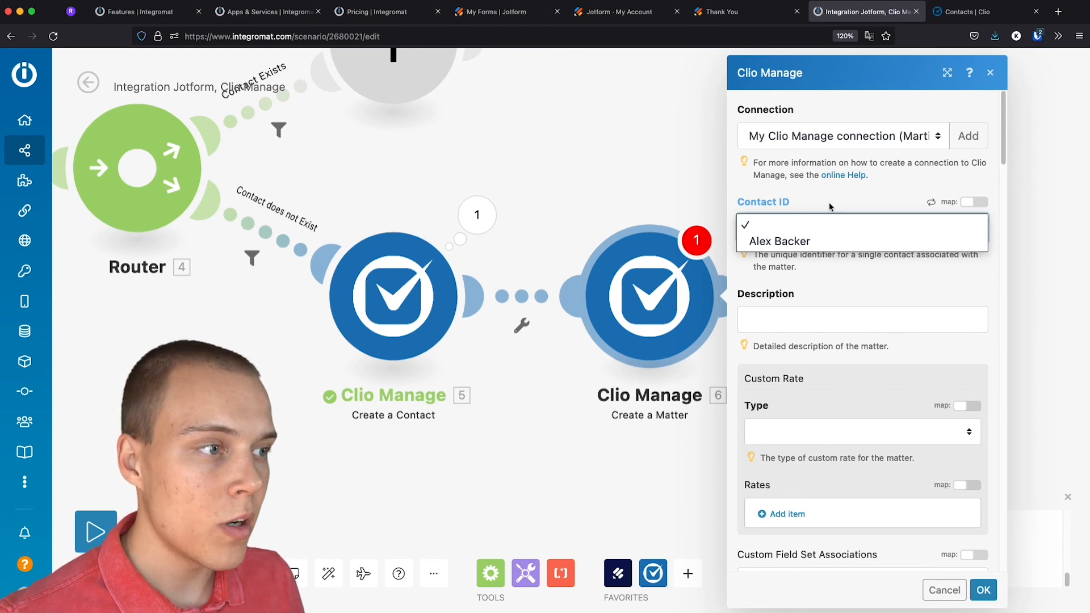
click(829, 206)
click(976, 204)
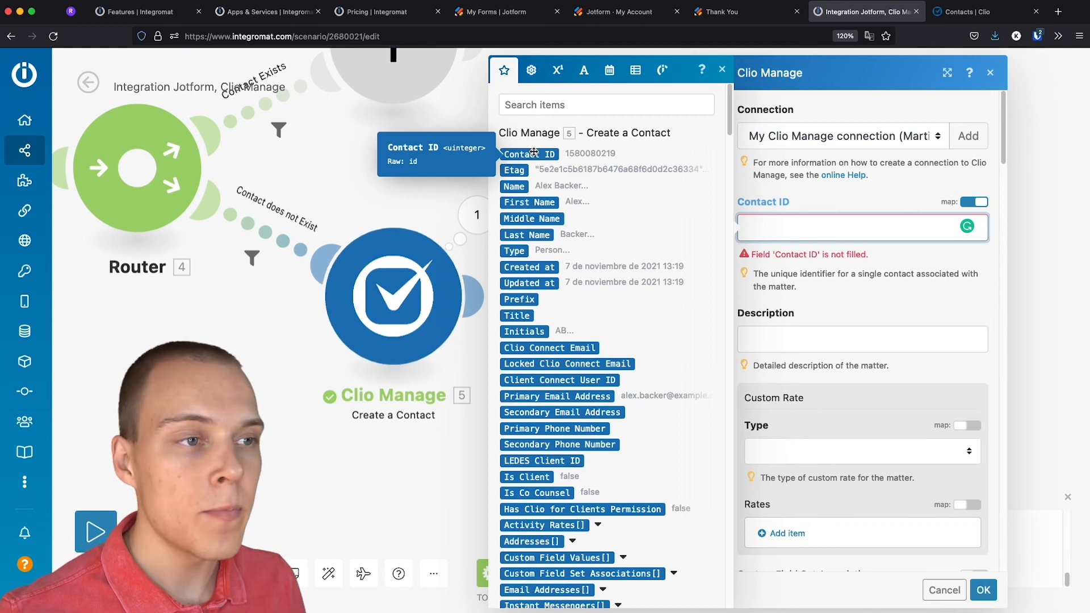
click(534, 153)
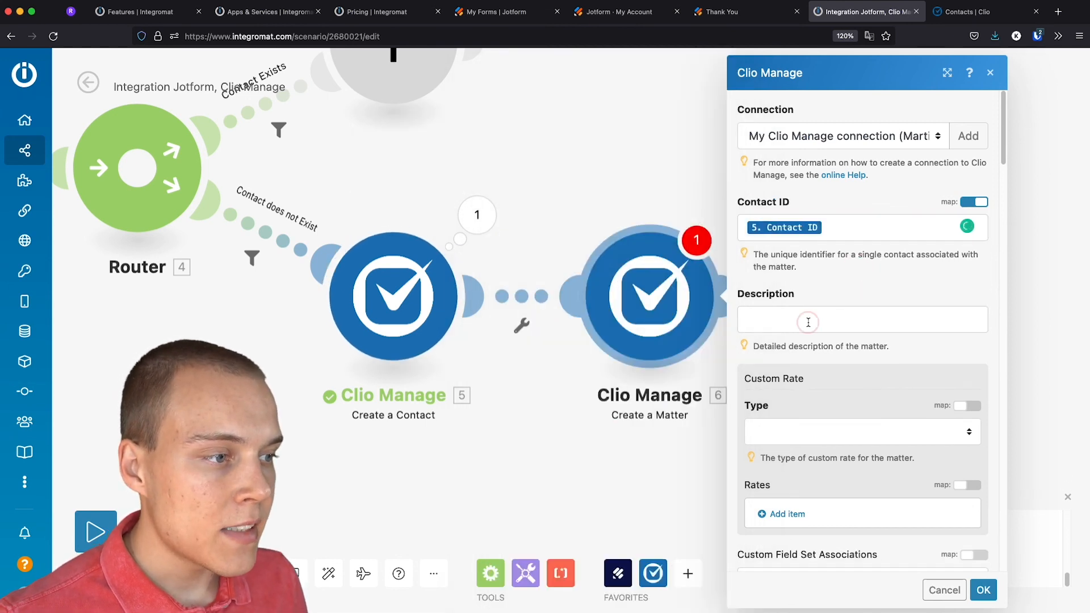
click(808, 322)
scroll(624, 339, down, 15)
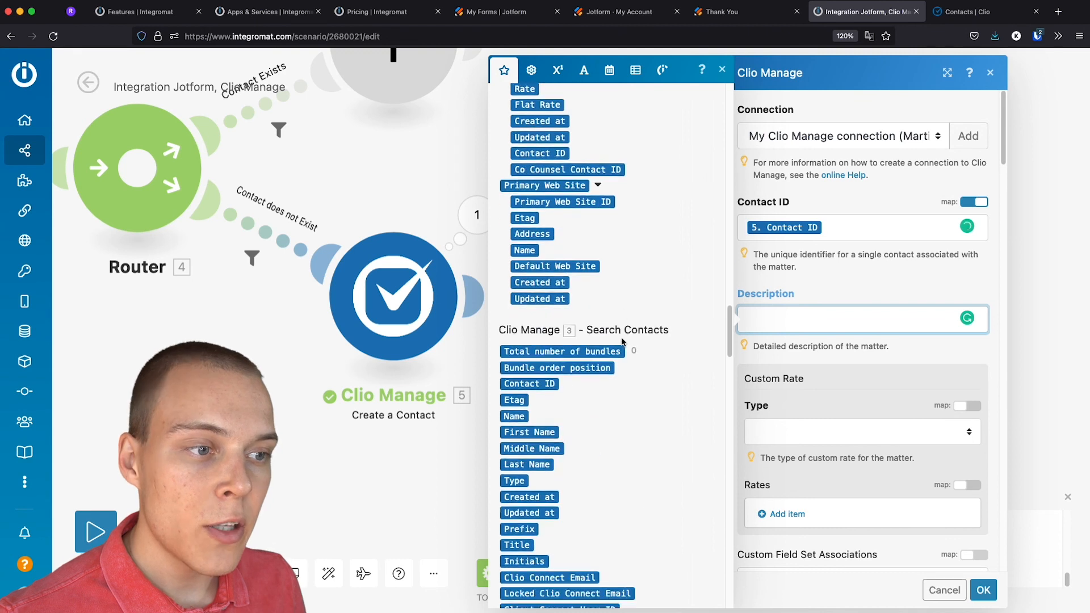
scroll(623, 340, down, 15)
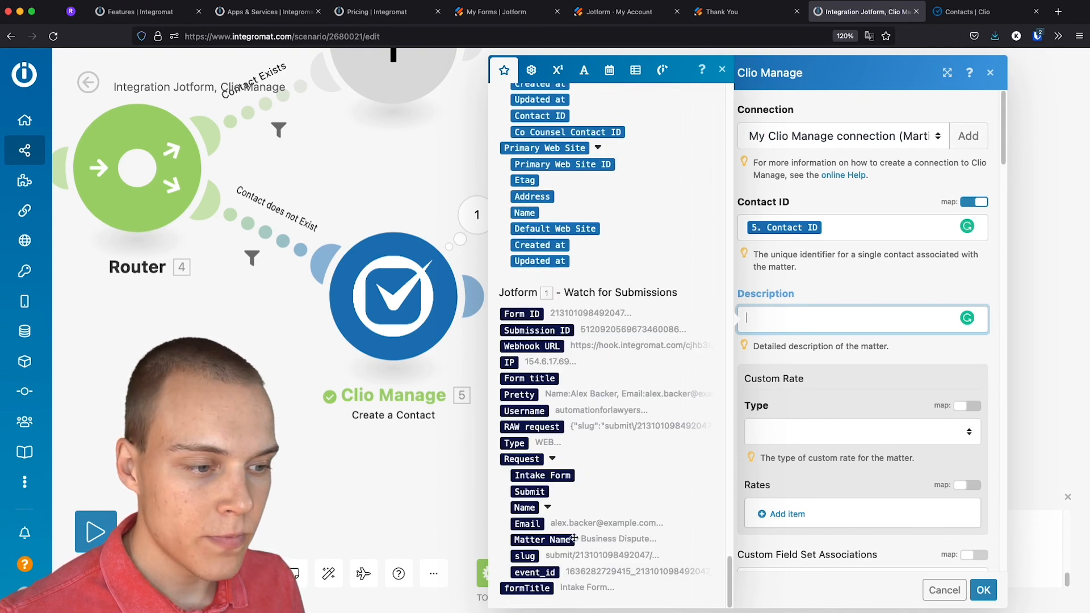
click(542, 539)
click(866, 294)
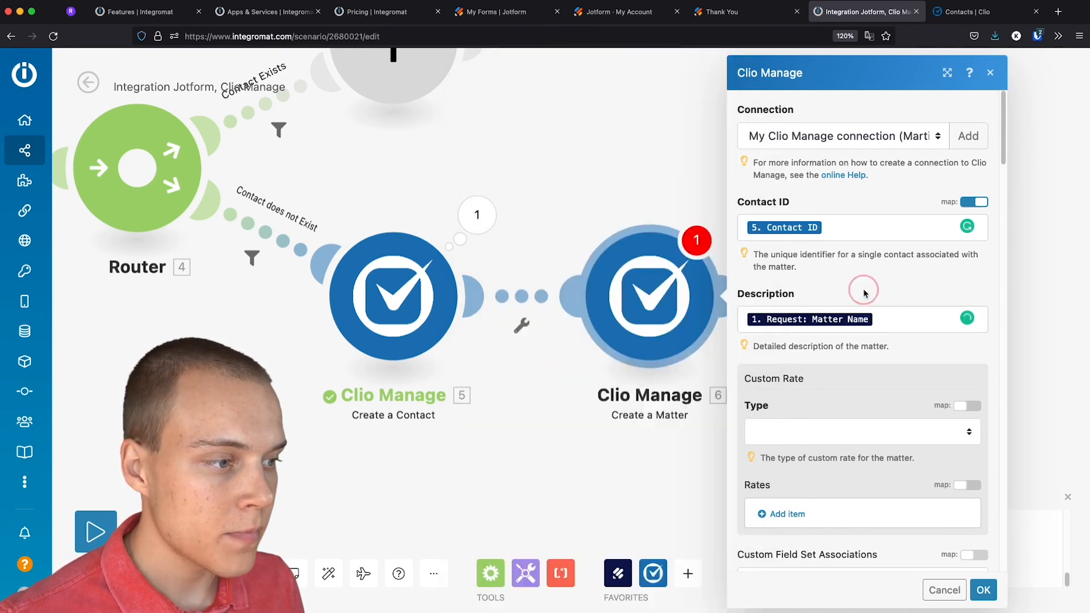
Set the custom rate type to Hourly Rate and save the module
click(836, 439)
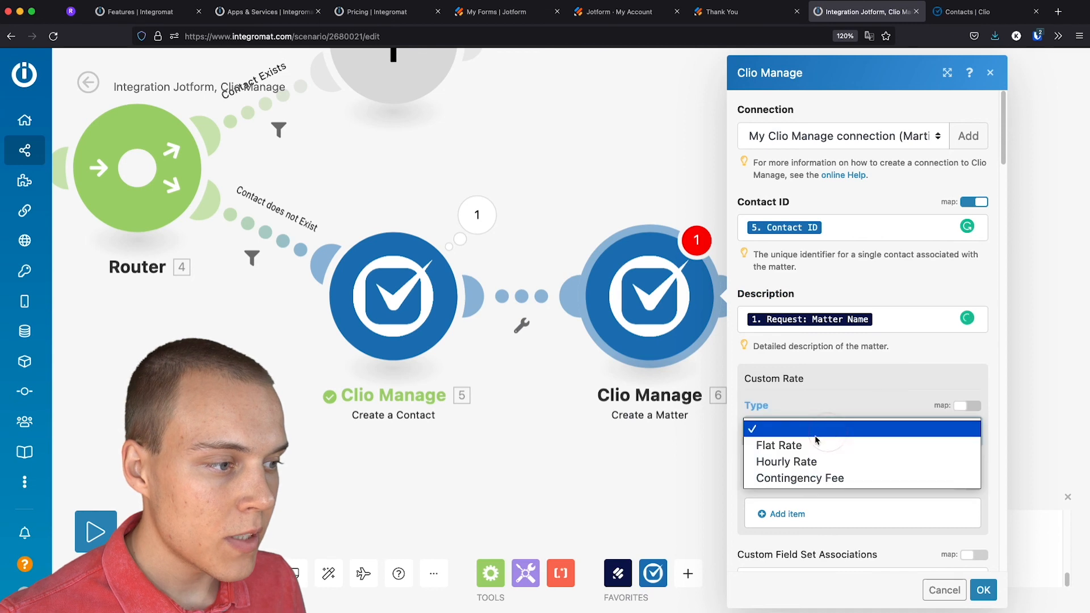
click(803, 462)
click(983, 589)
right_click(661, 295)
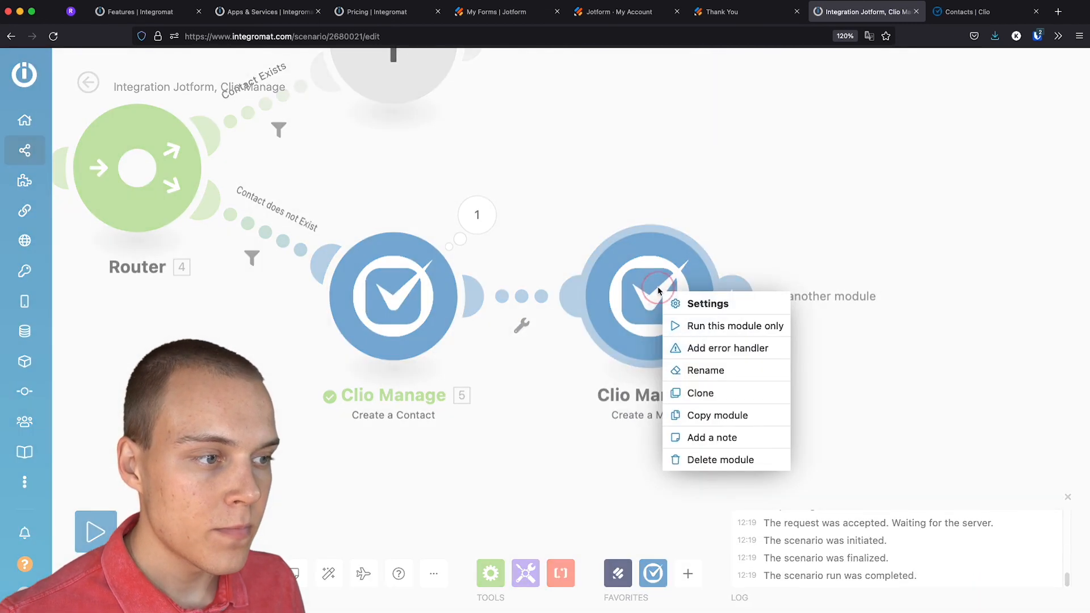
Test-run only Create a Matter, choosing Business Dispute as the Matter Name
click(698, 327)
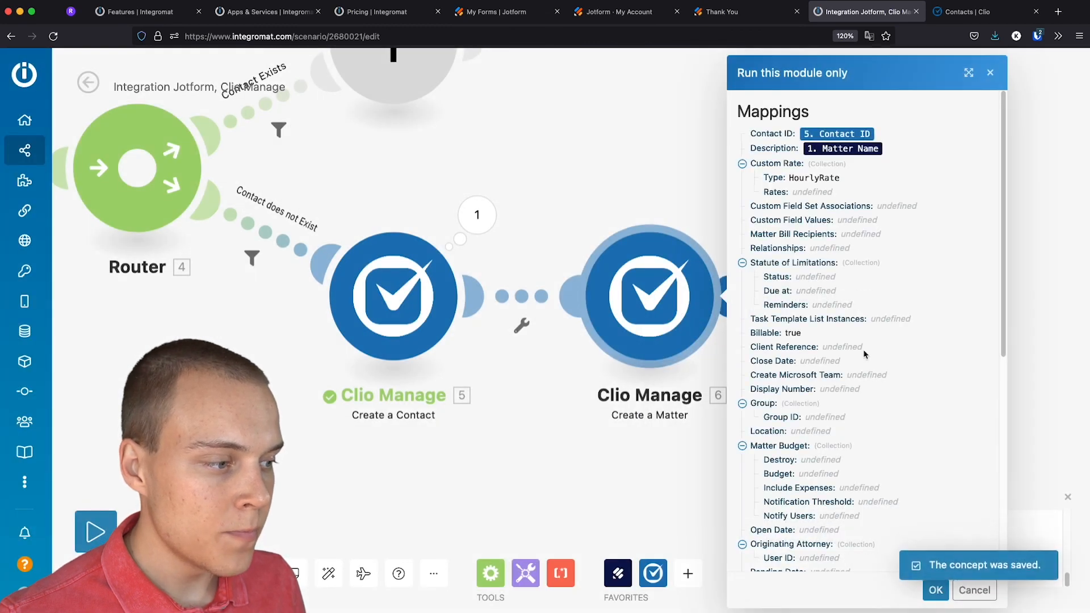
click(782, 420)
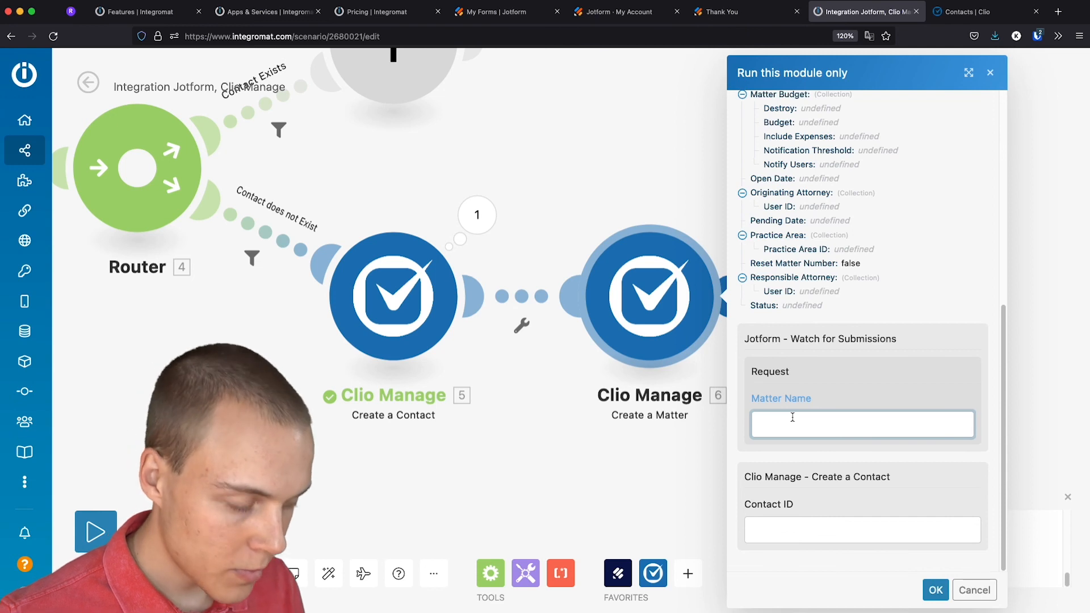
text(Bu)
click(800, 443)
Copy the created contact's ID from module 5's output into the test Contact ID
click(800, 520)
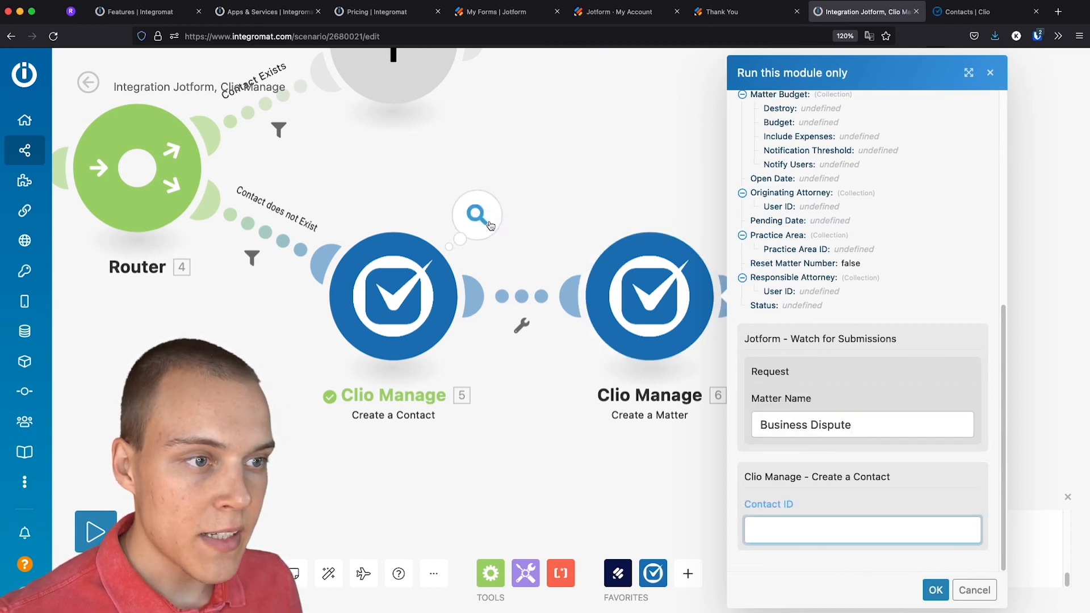
click(494, 223)
double_click(636, 302)
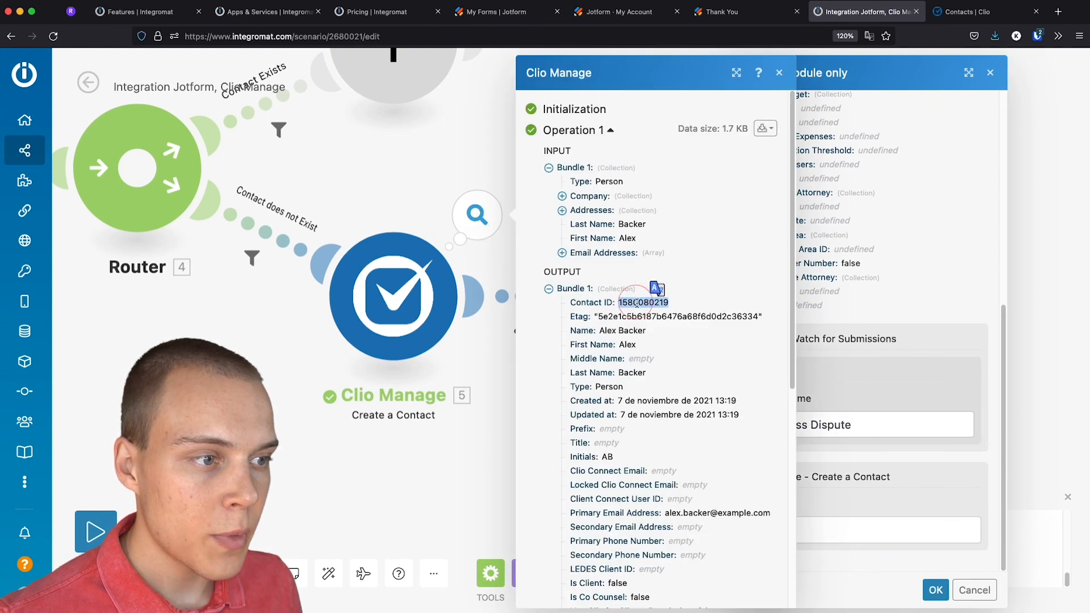
key(super+c)
click(844, 532)
key(super+v)
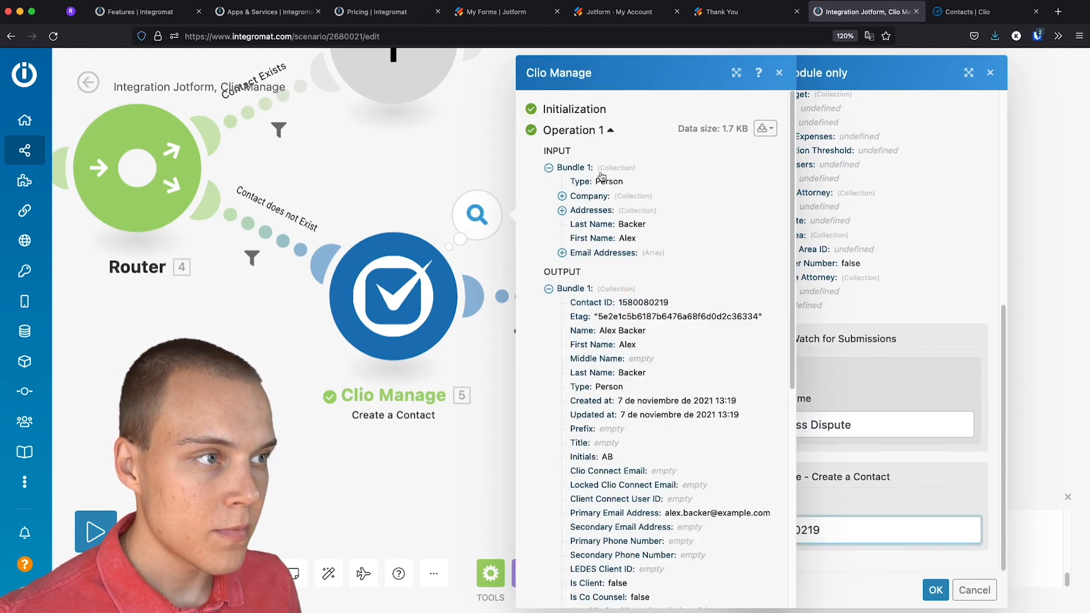
click(780, 74)
Run Create a Matter and review the new matter's output
click(936, 591)
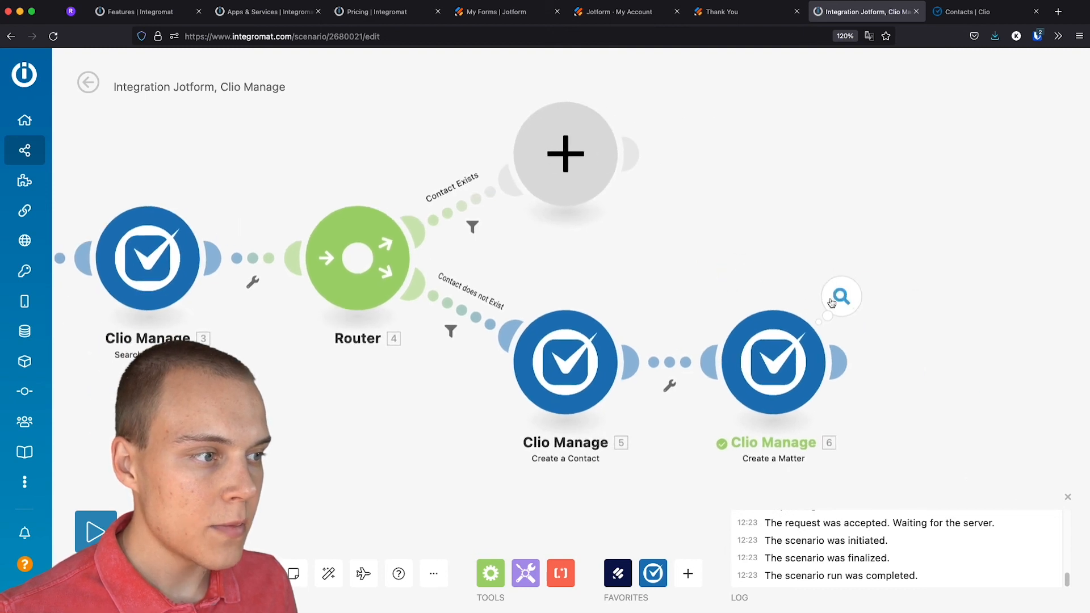
click(836, 299)
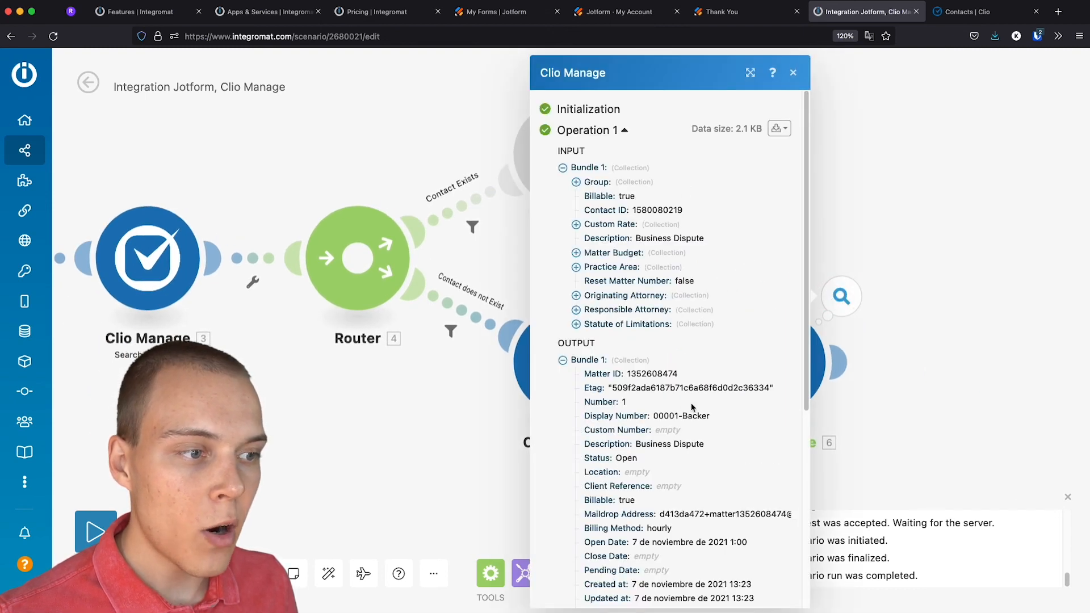
click(931, 352)
Open Clio's Matters list to confirm the new Business Dispute matter 00001
click(965, 13)
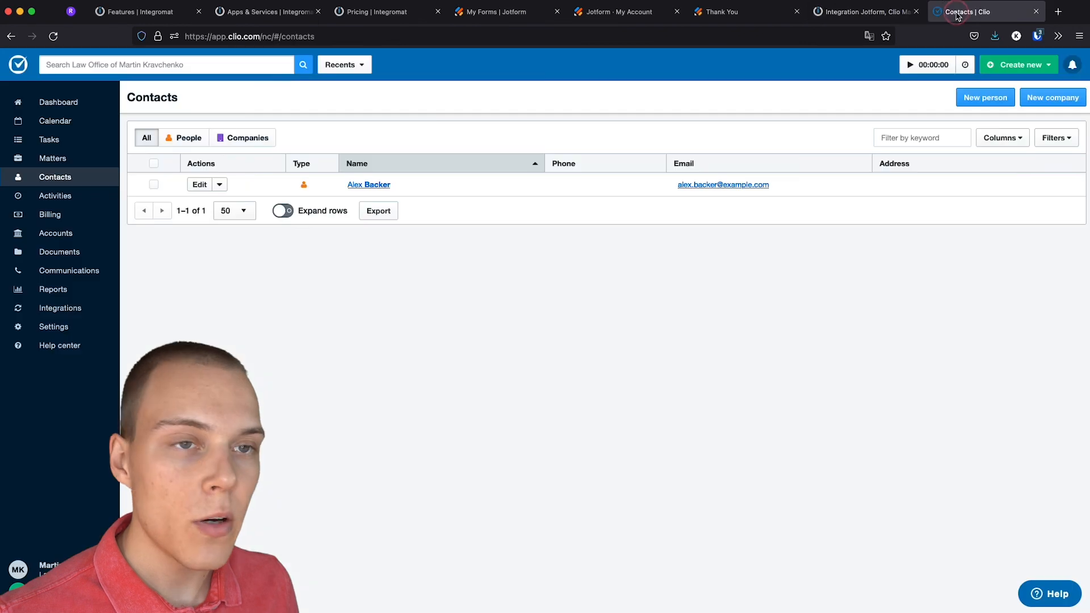
click(62, 159)
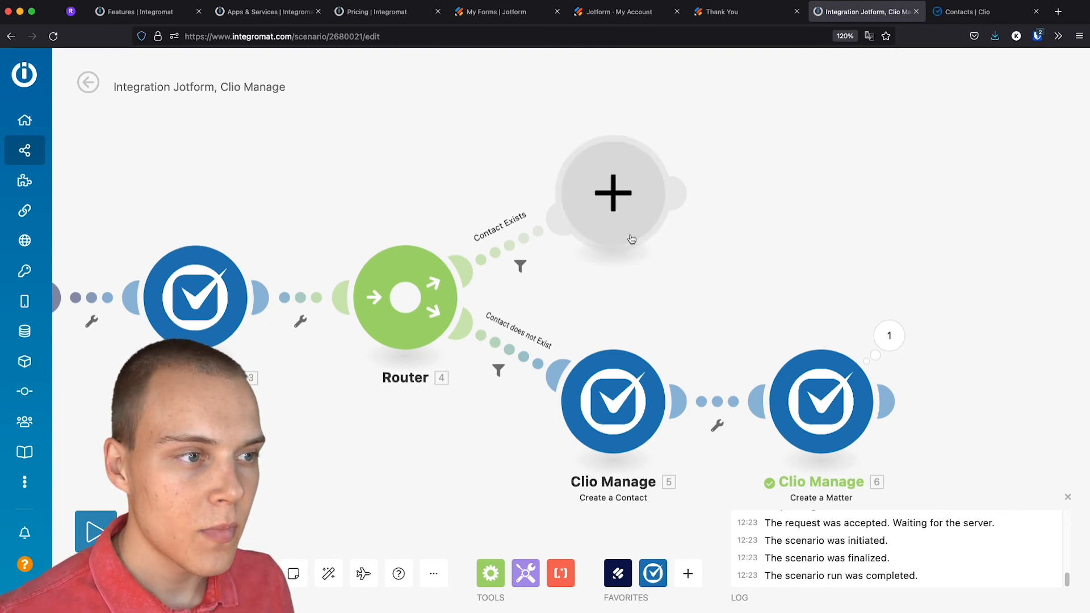
Bring the Search Contacts step into view and review its settings
drag(540, 271, 753, 268)
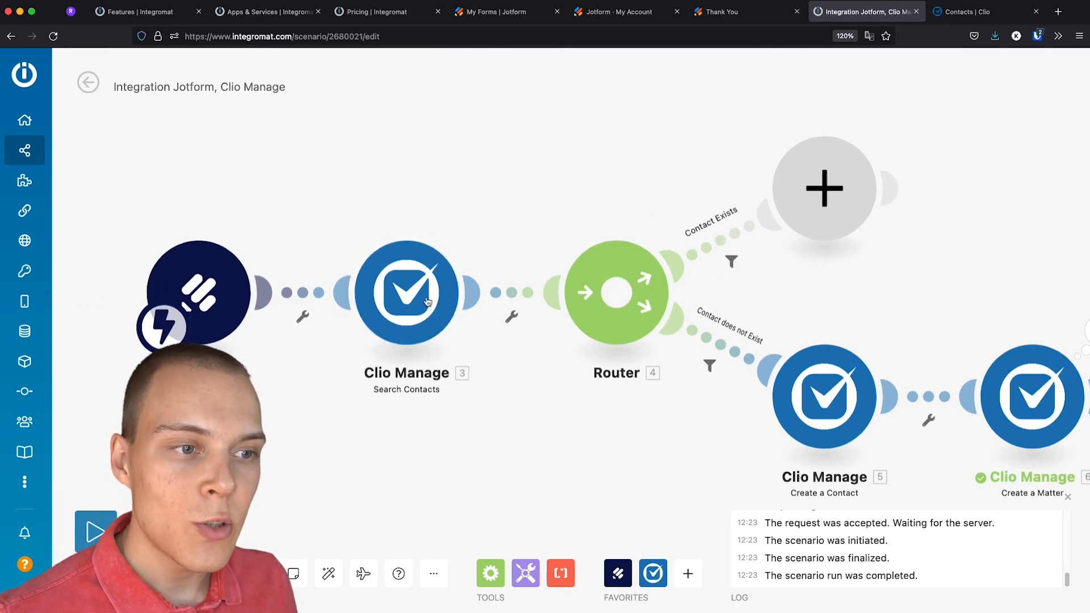
click(404, 297)
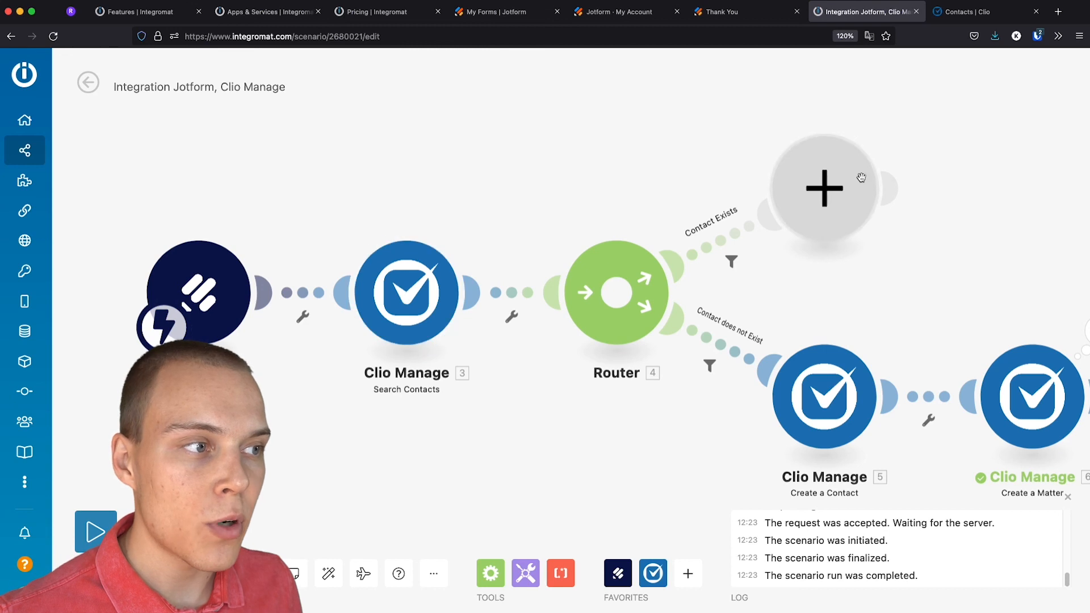
click(417, 307)
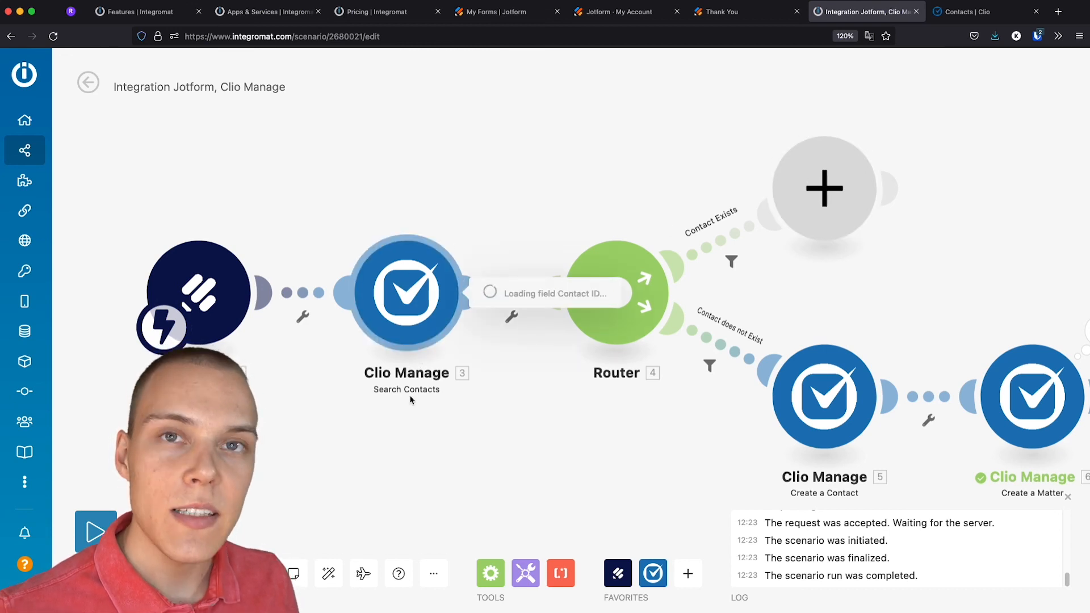
click(423, 429)
Run only Search Contacts using the client's e-mail as test input
right_click(417, 309)
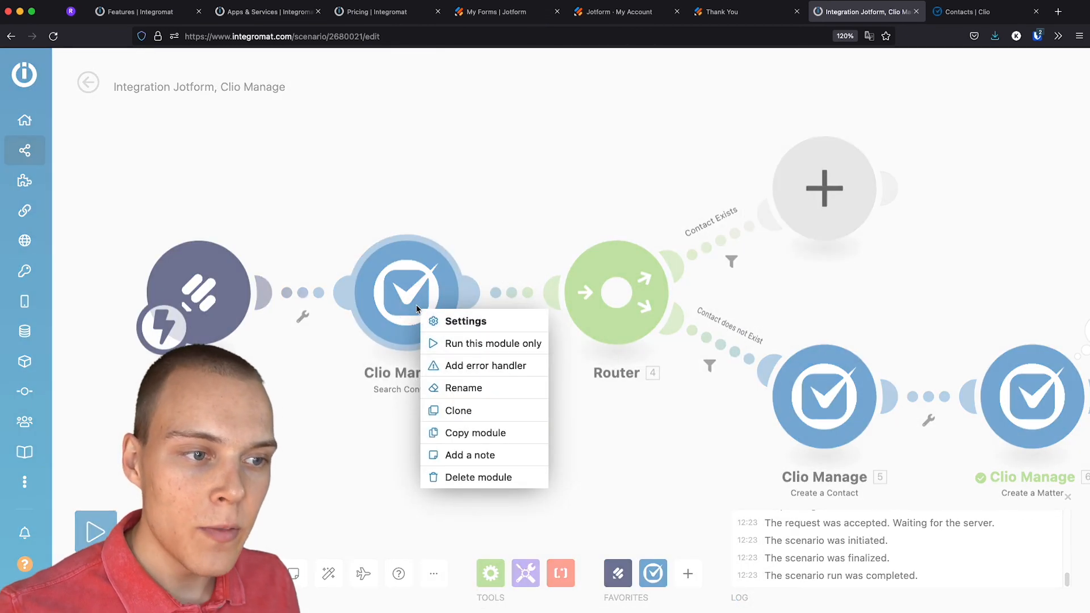
click(448, 343)
click(544, 426)
text(a)
click(585, 452)
click(677, 500)
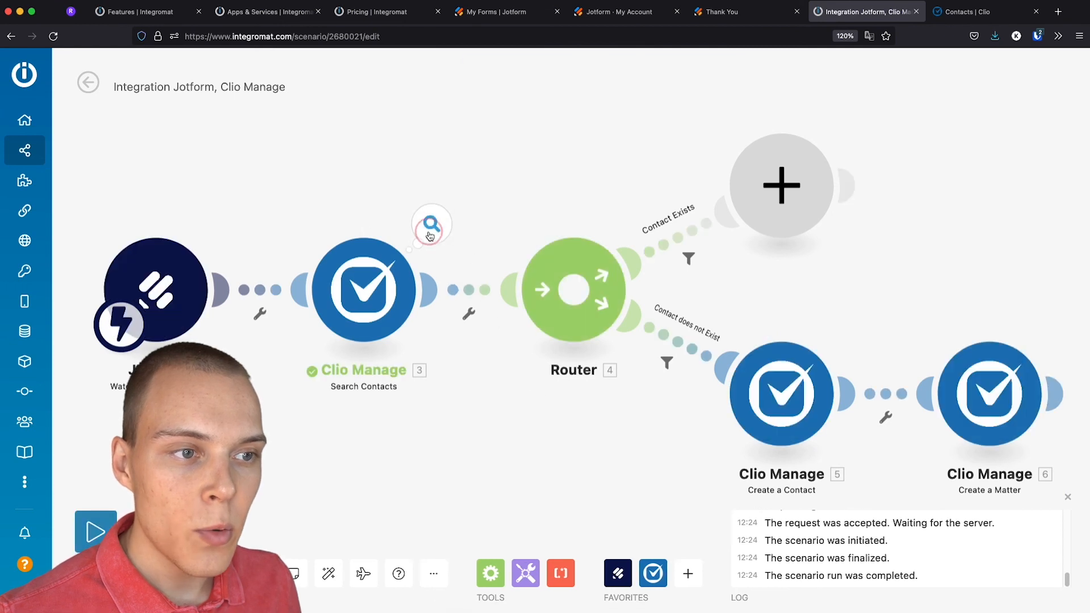
Review the result showing one existing Clio contact returned
click(432, 223)
scroll(579, 427, down, 3)
drag(912, 285, 785, 271)
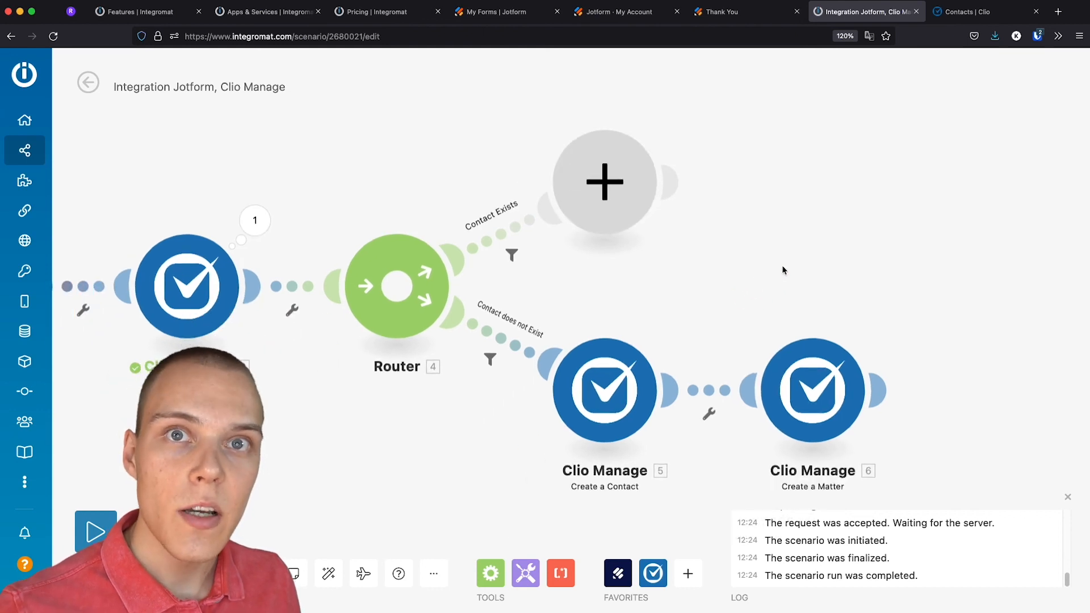
drag(788, 283, 774, 324)
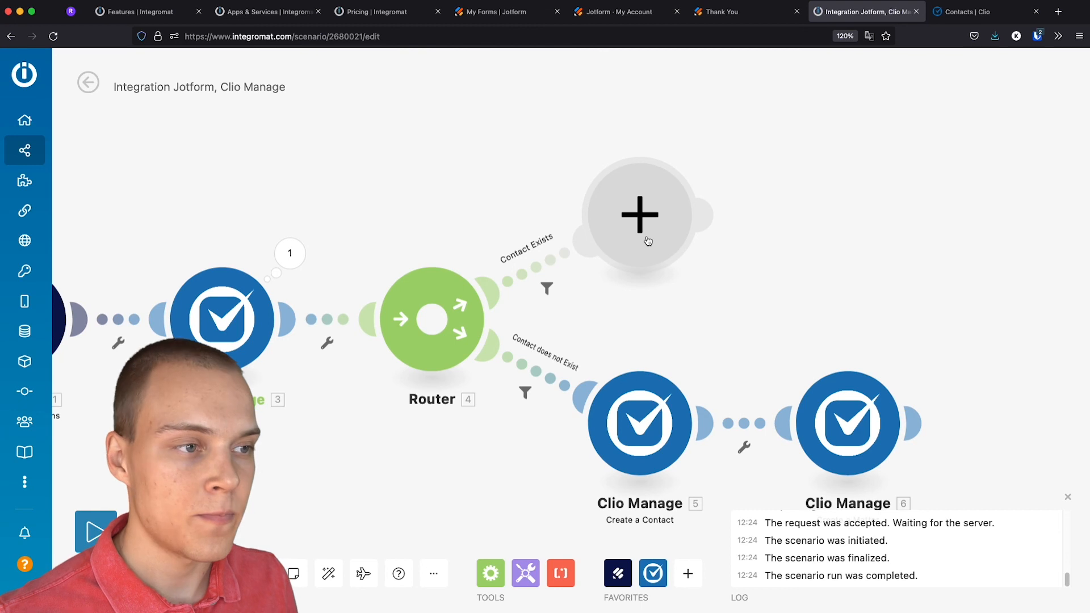
Add a Clio Manage Create a Matter step on the Contact Exists branch, mapping the found Contact ID
click(648, 241)
click(748, 196)
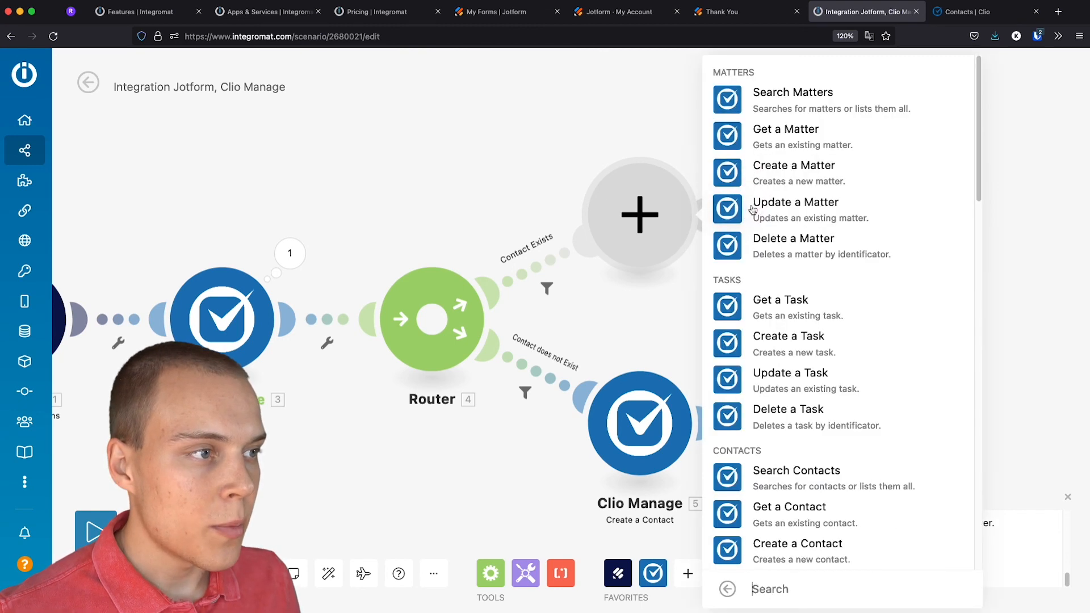
click(765, 168)
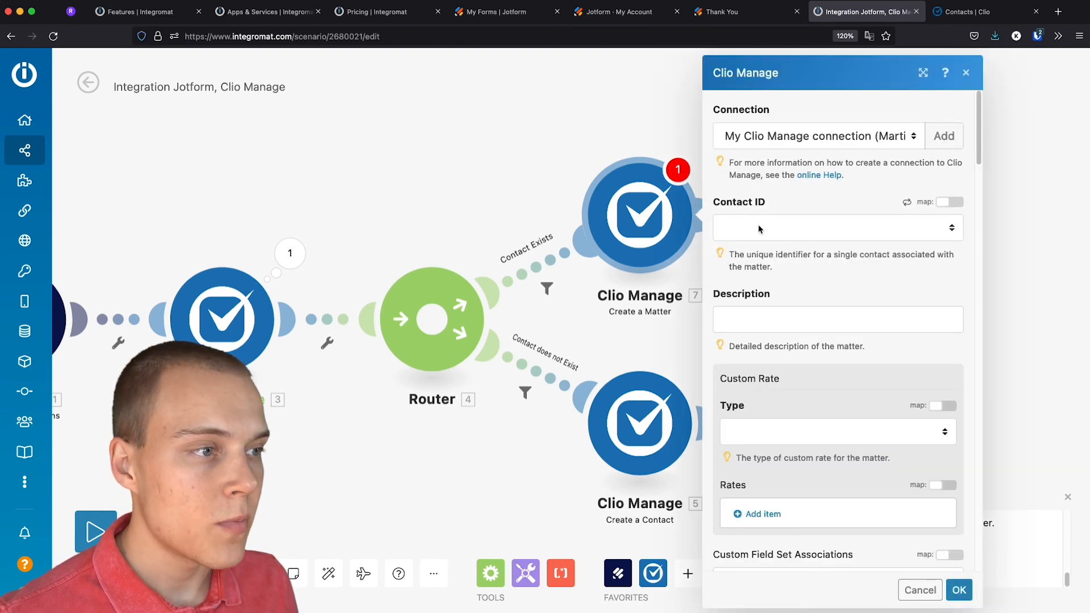
click(938, 203)
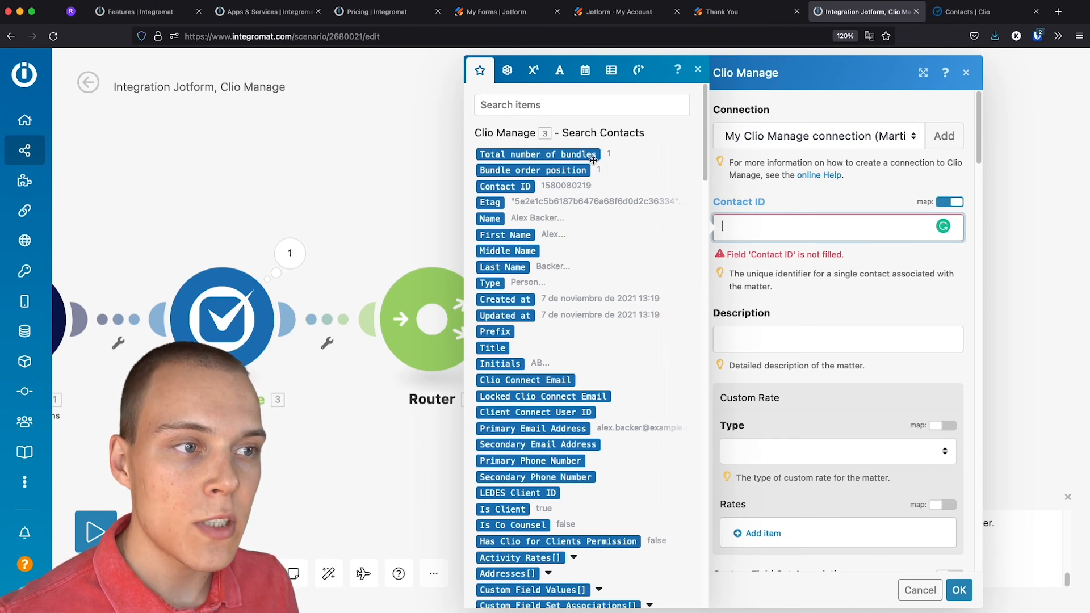
click(504, 187)
Map the form's Matter Name into Description, set Custom Rate Type to Hourly Rate, and confirm
click(846, 316)
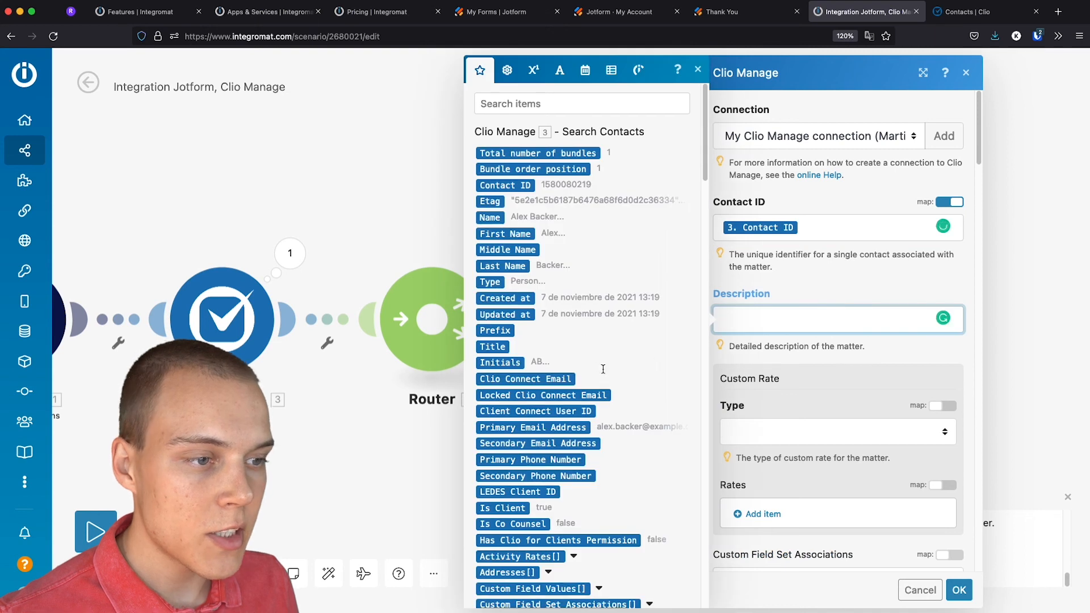
scroll(603, 369, down, 15)
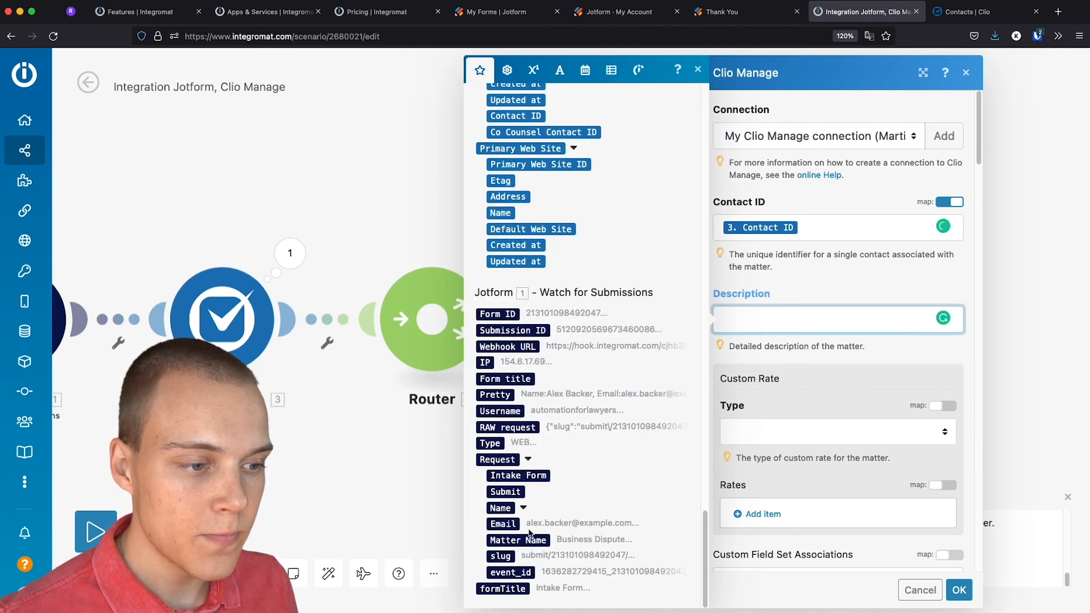
click(529, 536)
click(781, 438)
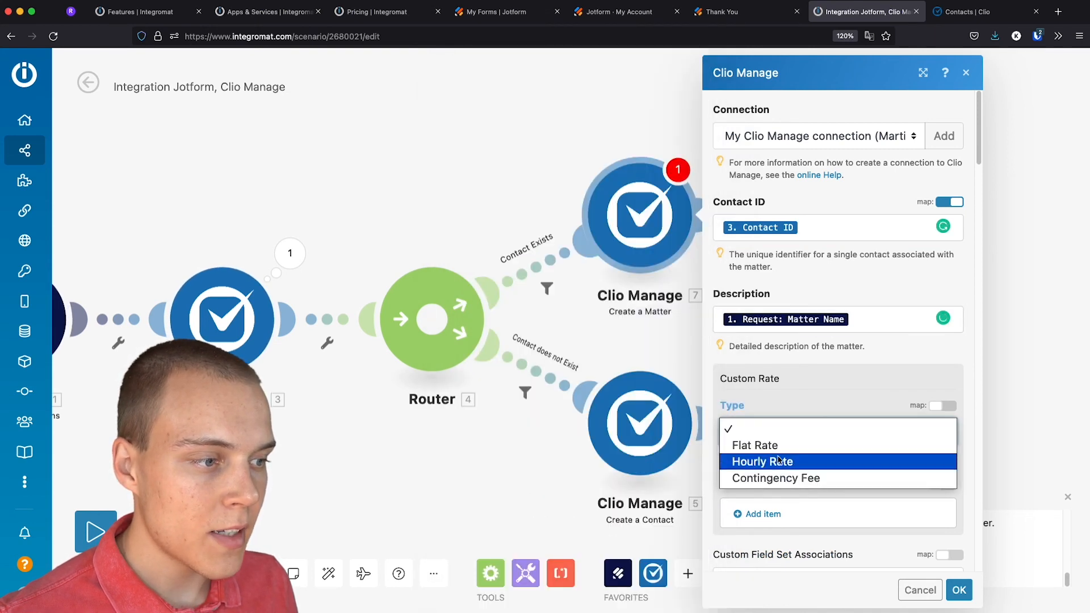
click(779, 461)
click(958, 590)
drag(737, 317, 857, 286)
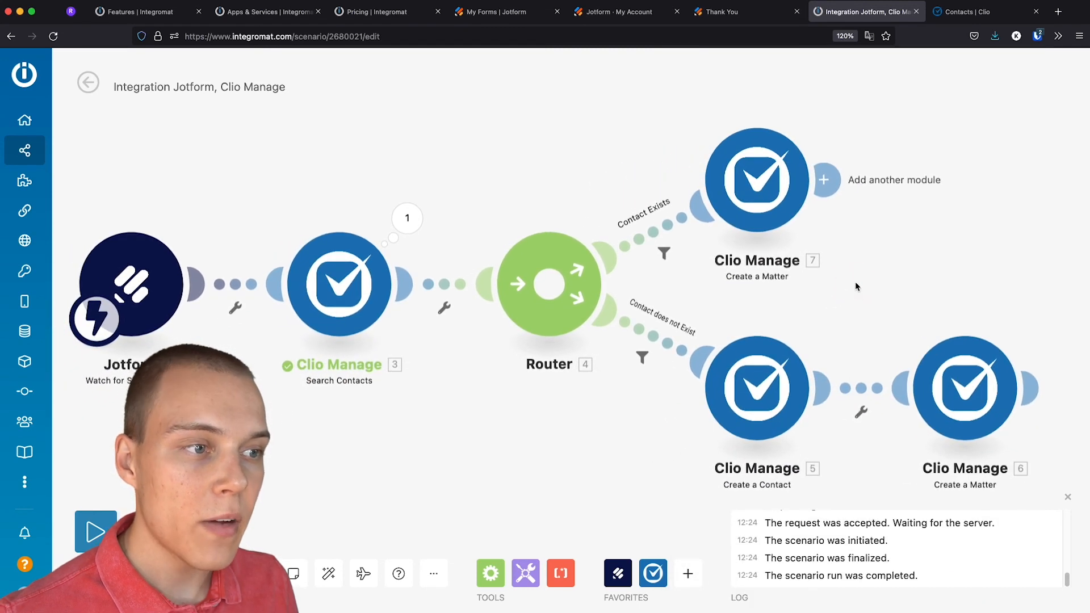
Separate the matter and contact modules, then auto-align the scenario layout
drag(769, 222, 717, 145)
drag(784, 355, 676, 443)
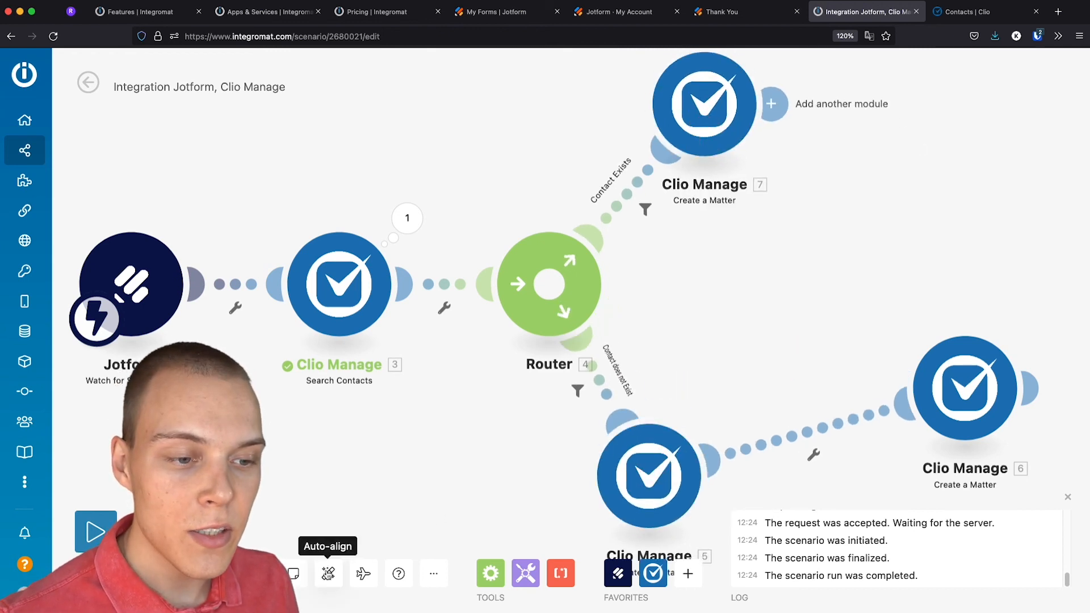
click(328, 573)
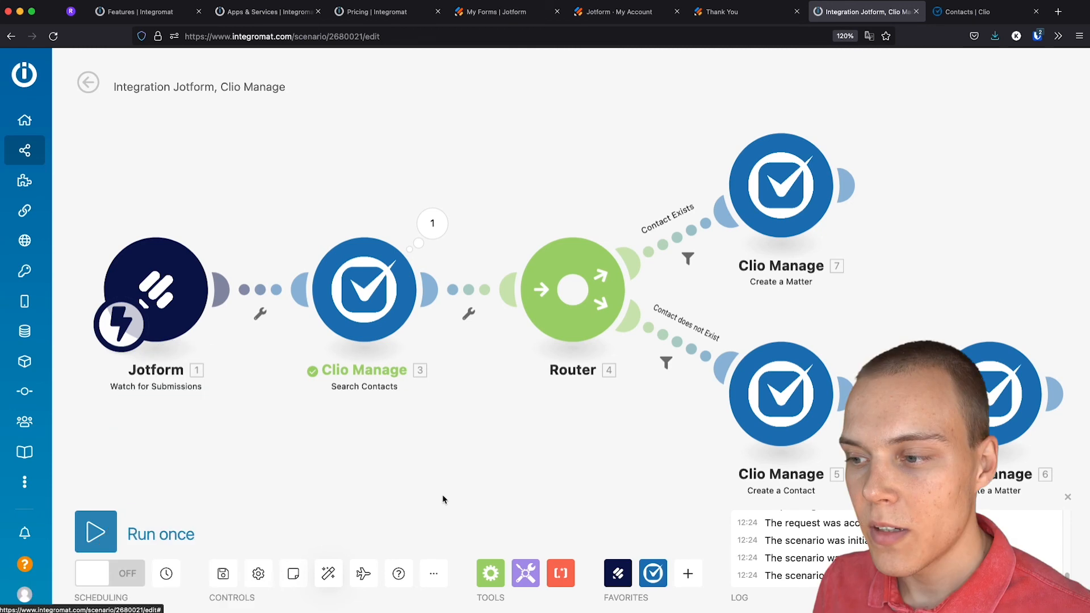
Switch scheduling ON to run immediately, then save the scenario changes when leaving the editor
click(118, 576)
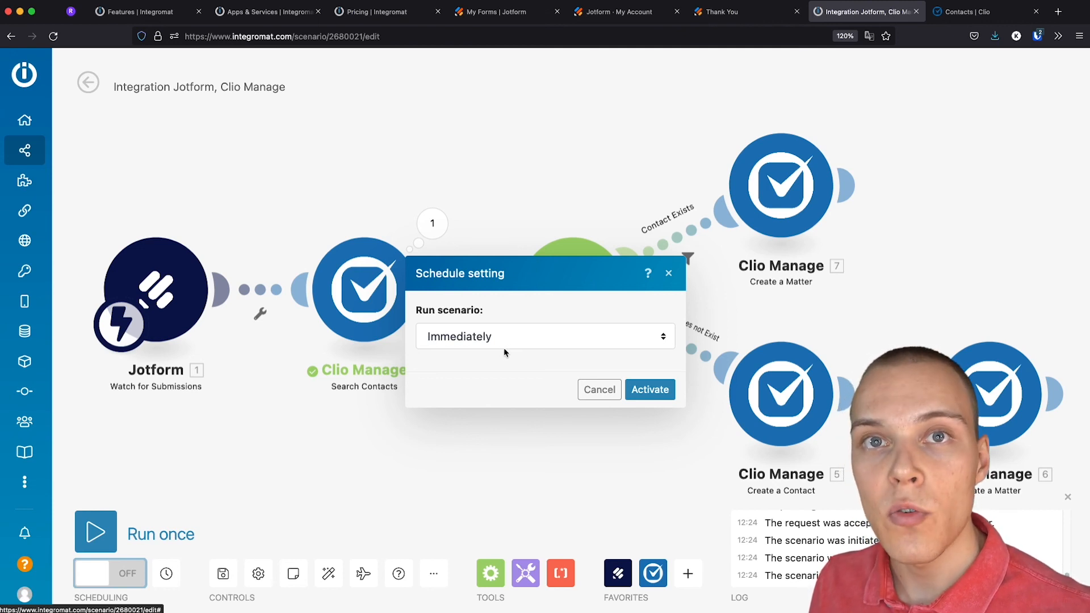
click(649, 391)
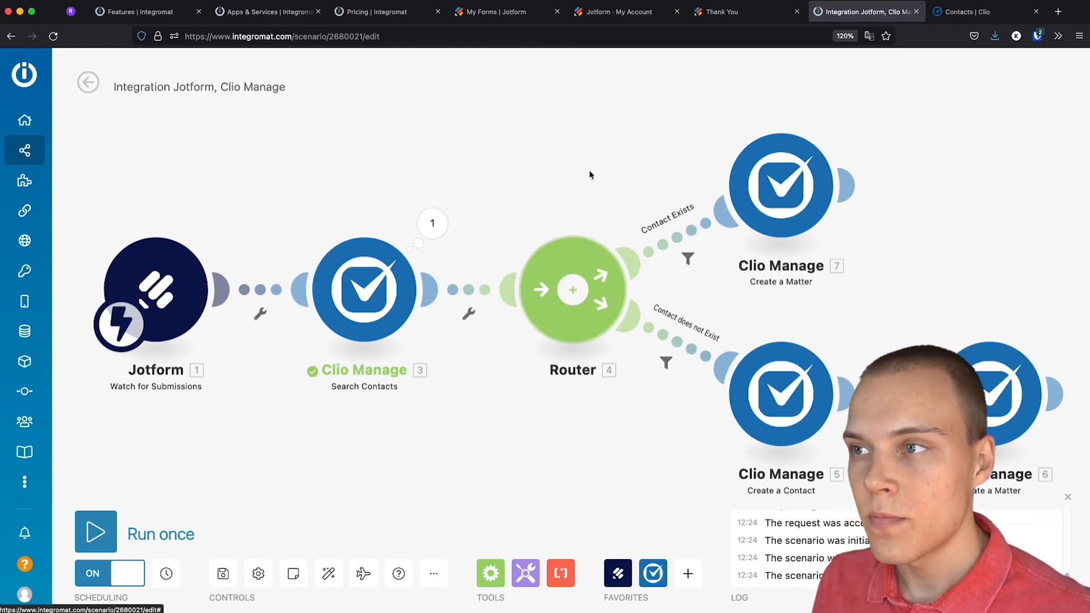
click(88, 84)
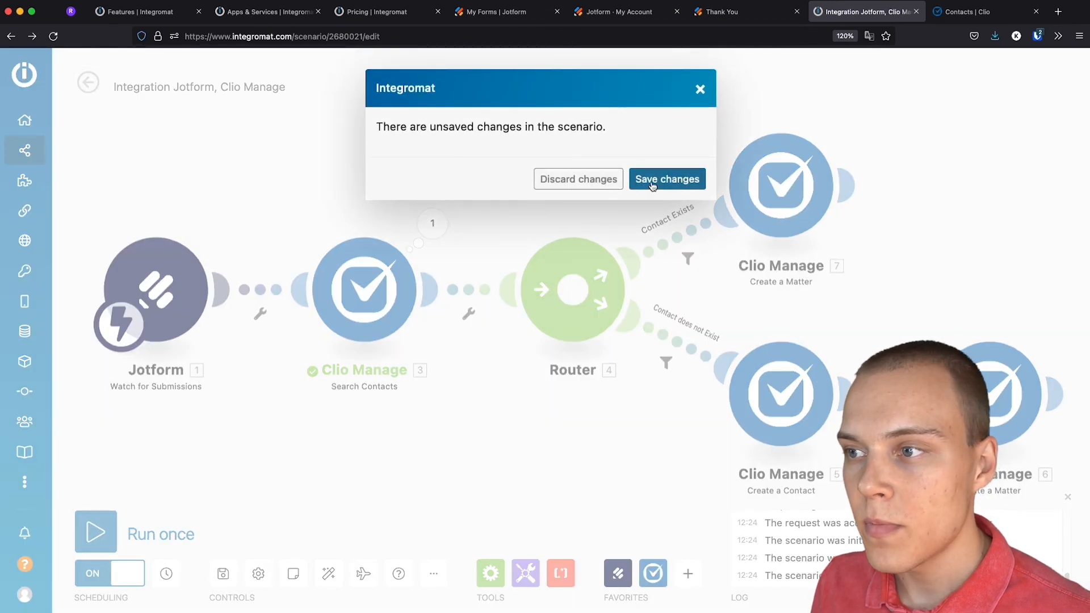
click(653, 181)
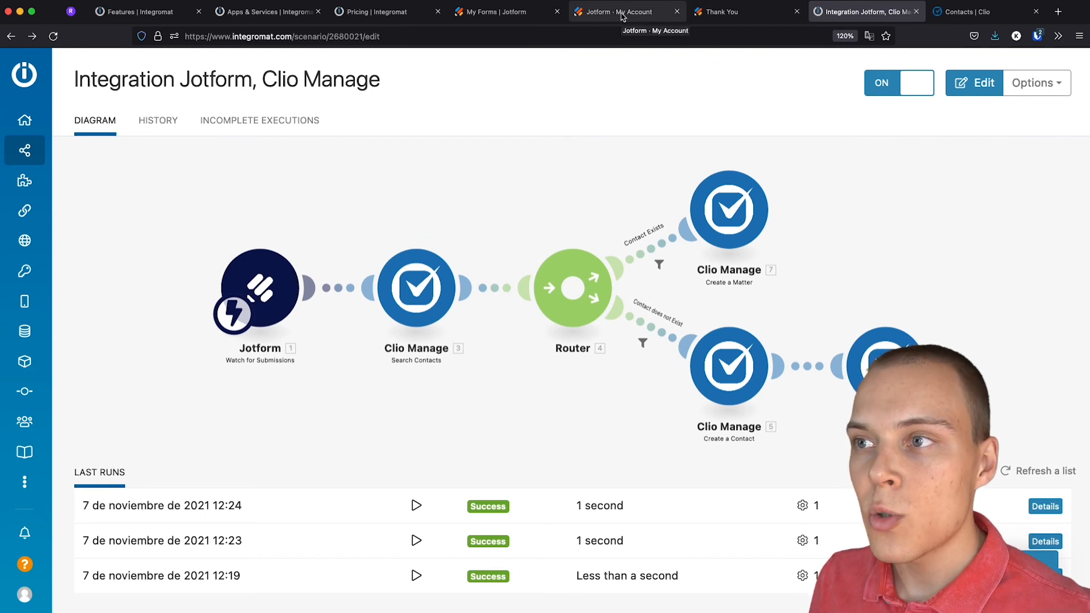
Return to the filled intake form and replace the first and last name with the new client's name
click(710, 20)
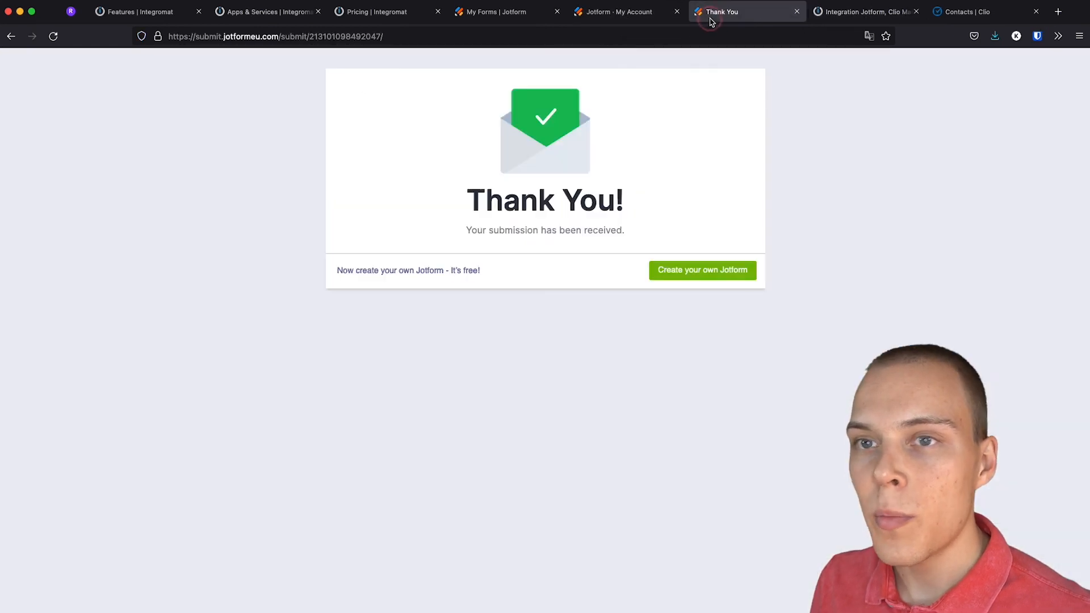
click(10, 35)
drag(407, 227, 292, 213)
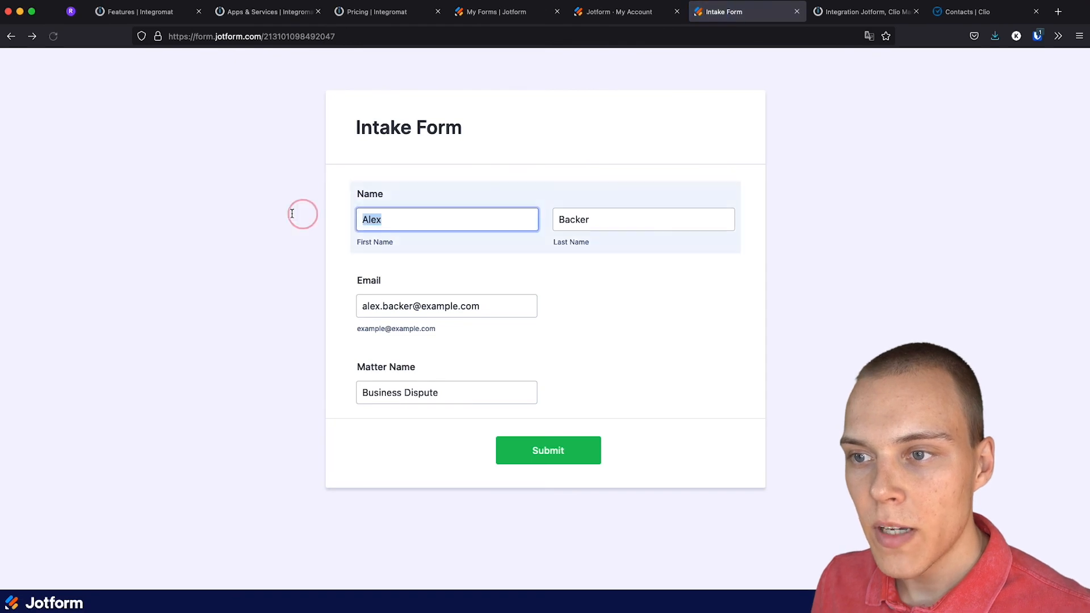
key(BackSpace)
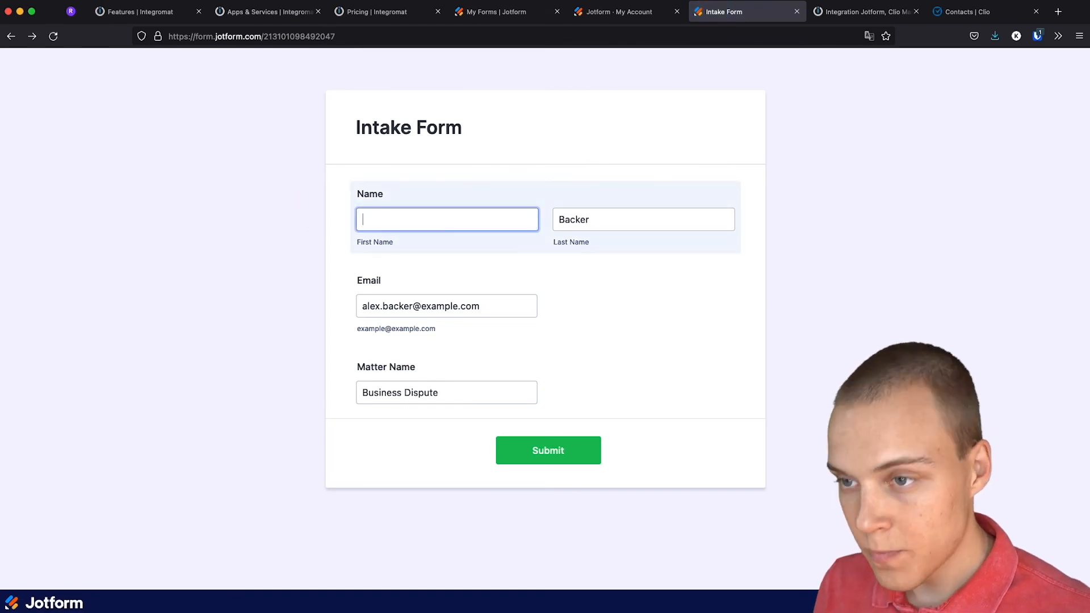
key(Tab)
Pick the new client's suggested email, set Matter Name to 'IP Dispute', and submit the form
key(Tab)
text(j)
click(360, 325)
key(Tab)
text(IP Dispute)
click(524, 451)
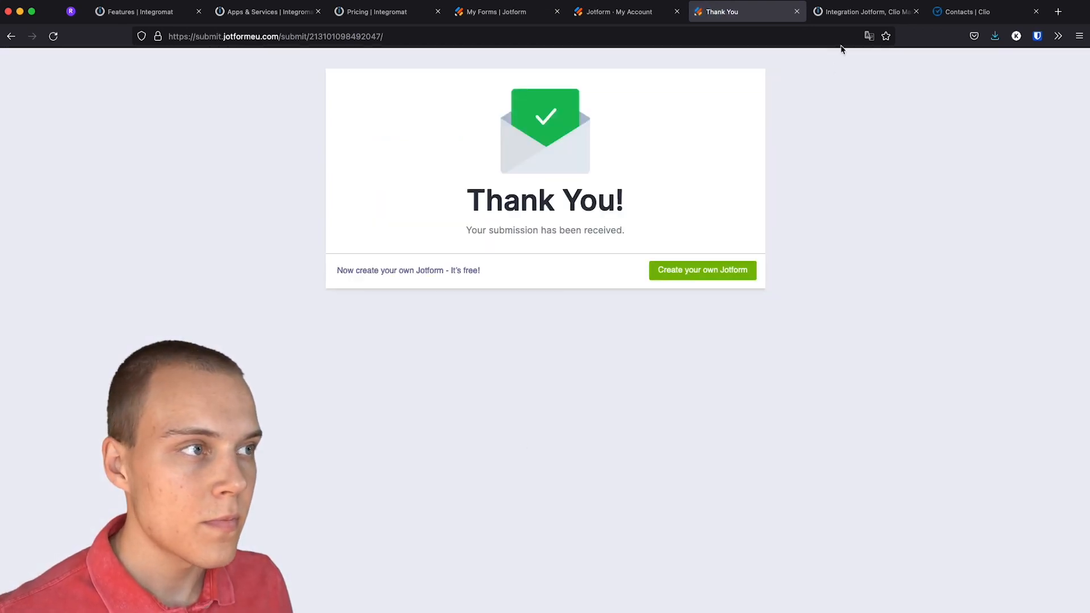
click(851, 13)
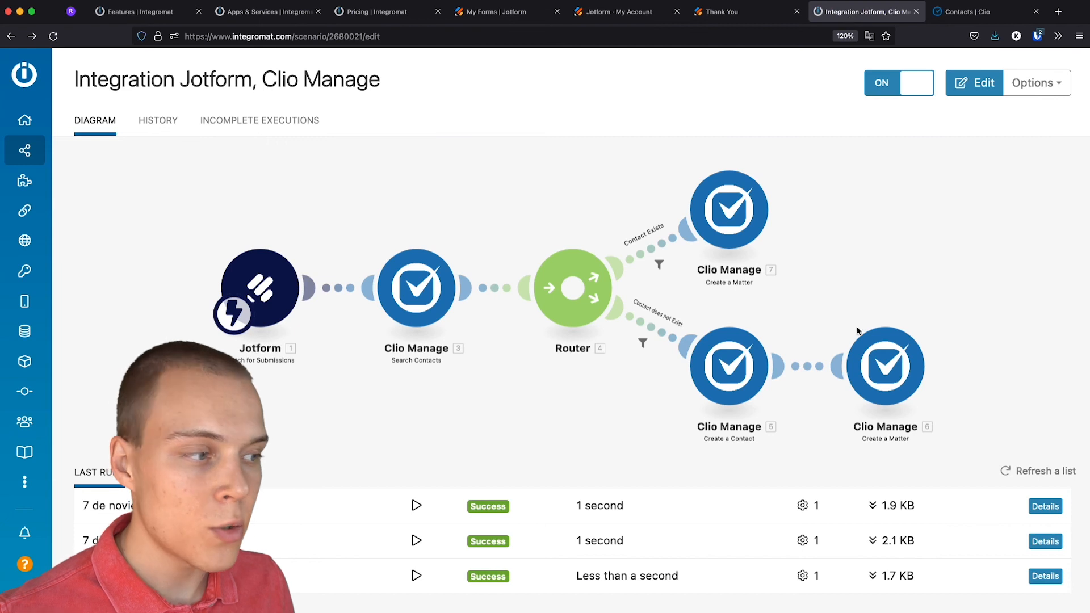
Refresh Last runs and open the top run's details, showing Create a Contact then Create a Matter
click(1007, 470)
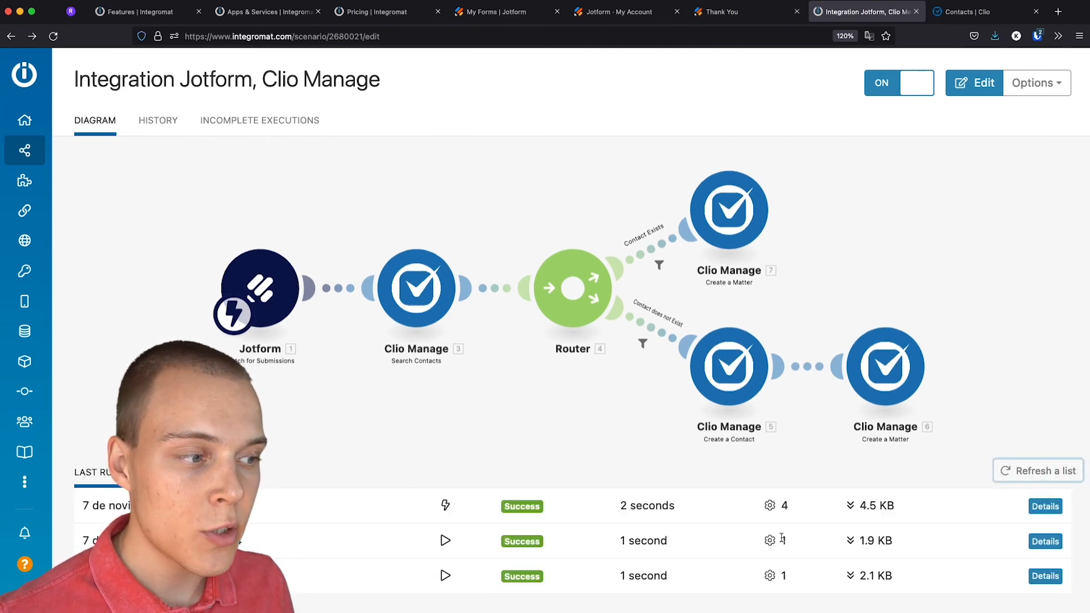
click(1045, 507)
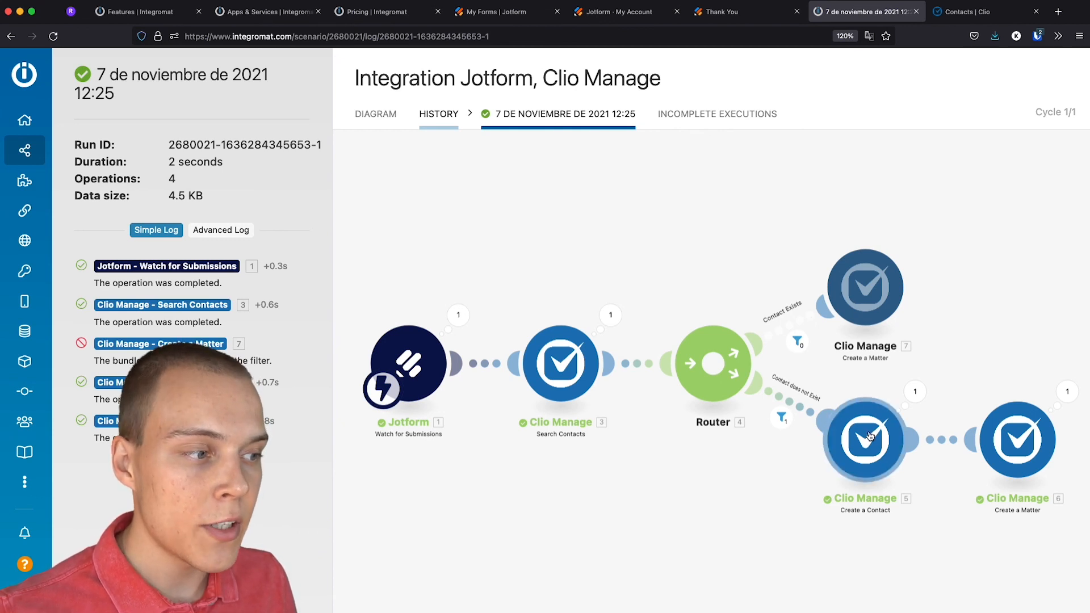
Reload Clio, check that matter 00002 IP Dispute is listed, then return to Contacts
click(970, 17)
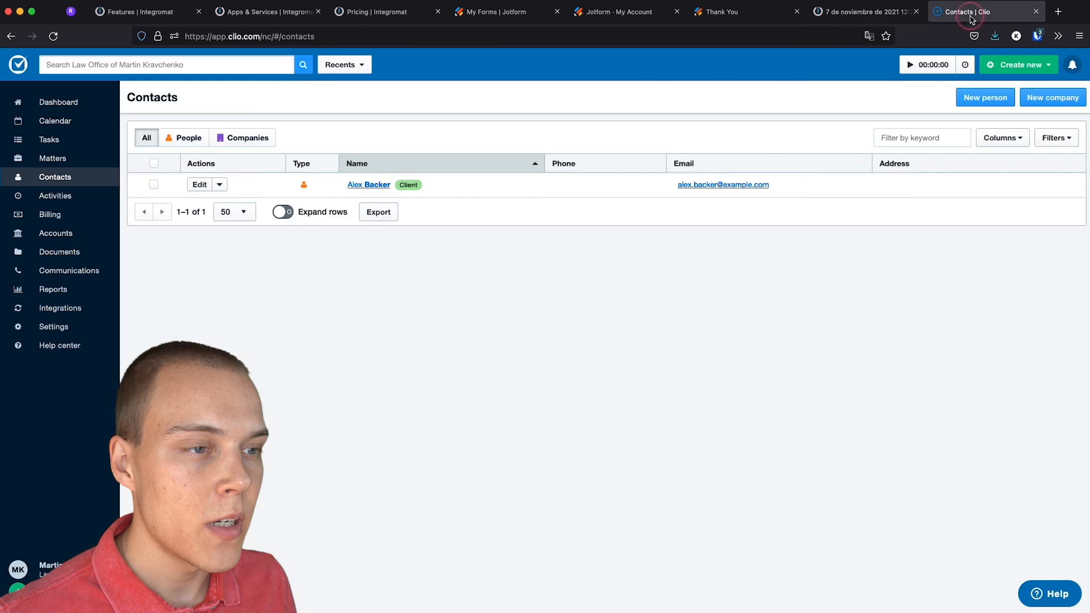
click(53, 36)
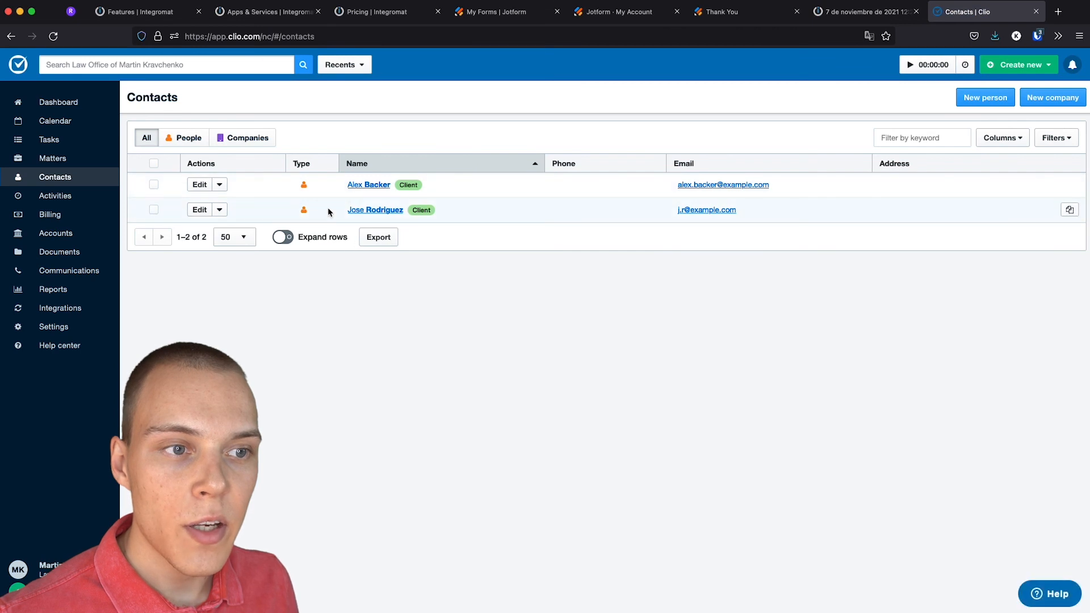
click(80, 160)
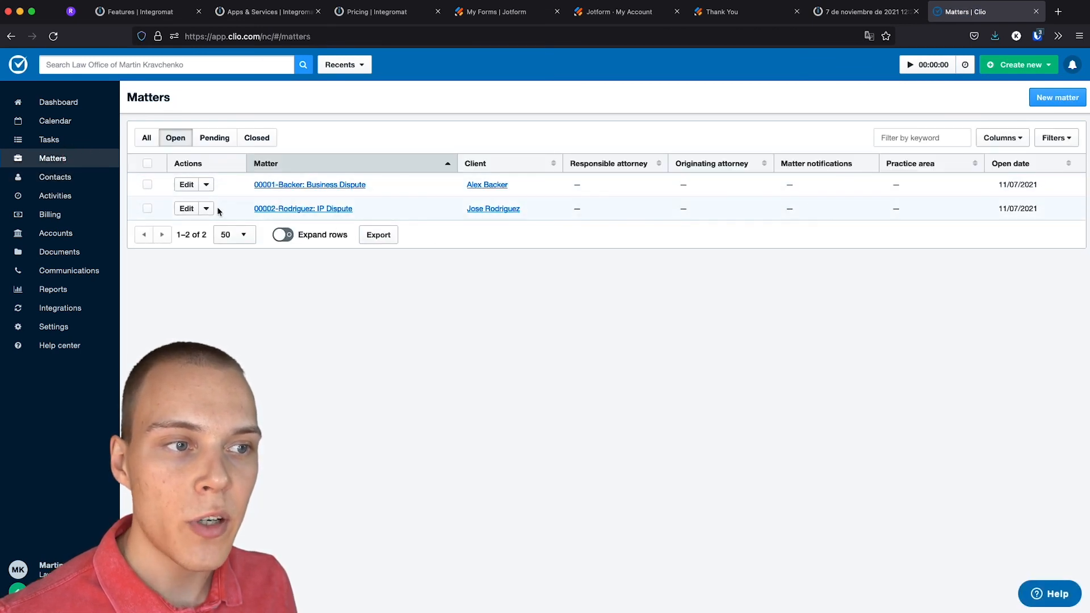
click(55, 176)
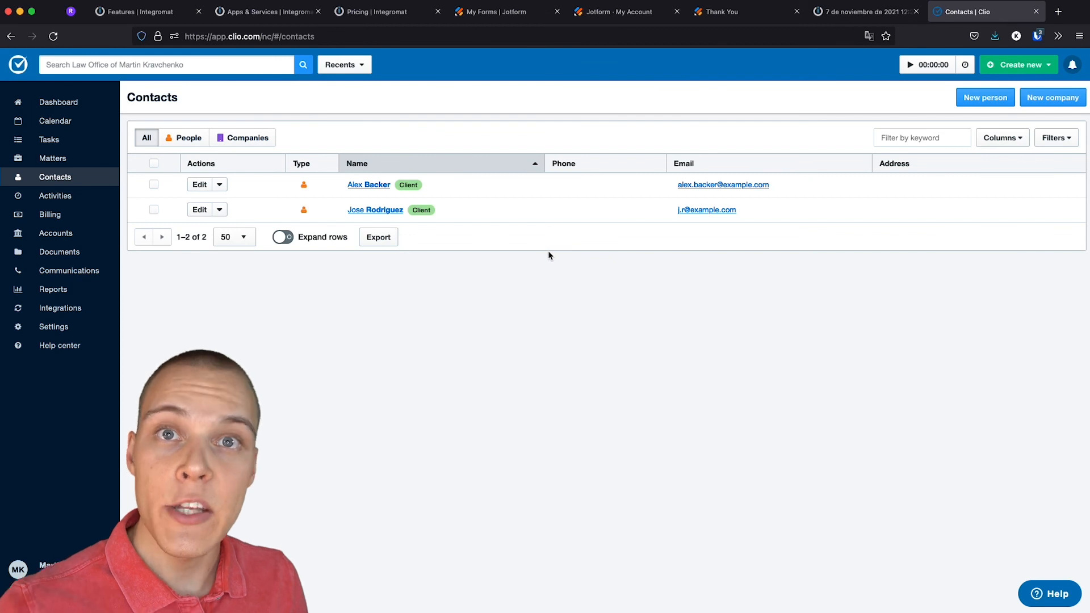
Resubmit the intake form with Matter Name 'Civil Dispute' and return to the Integromat diagram
click(747, 13)
click(11, 36)
double_click(366, 392)
text(Civil Dispute)
click(382, 409)
click(574, 462)
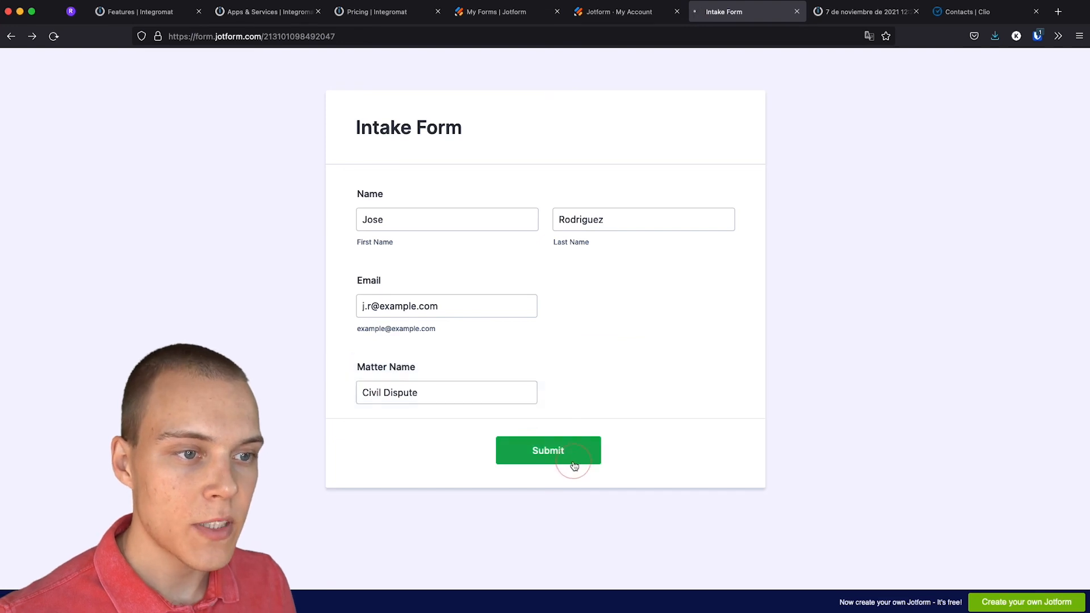
click(856, 13)
click(378, 114)
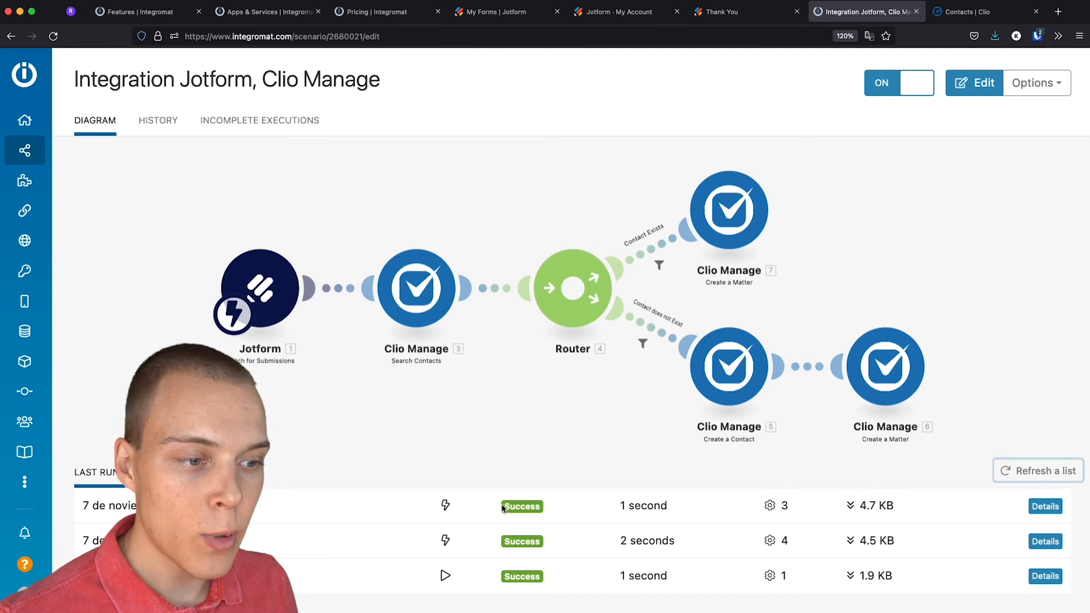
Open the top run's details, showing the 3-operation Contact Exists route to Create a Matter
click(1045, 506)
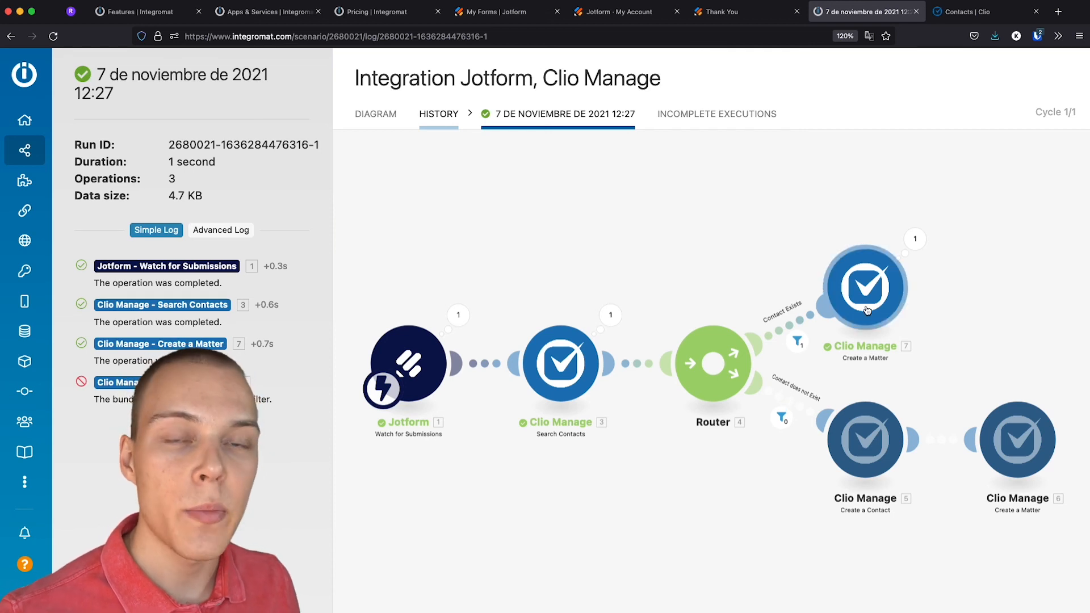
Reload Clio to confirm three matters, then browse the Automation for Lawyers Services page
click(967, 13)
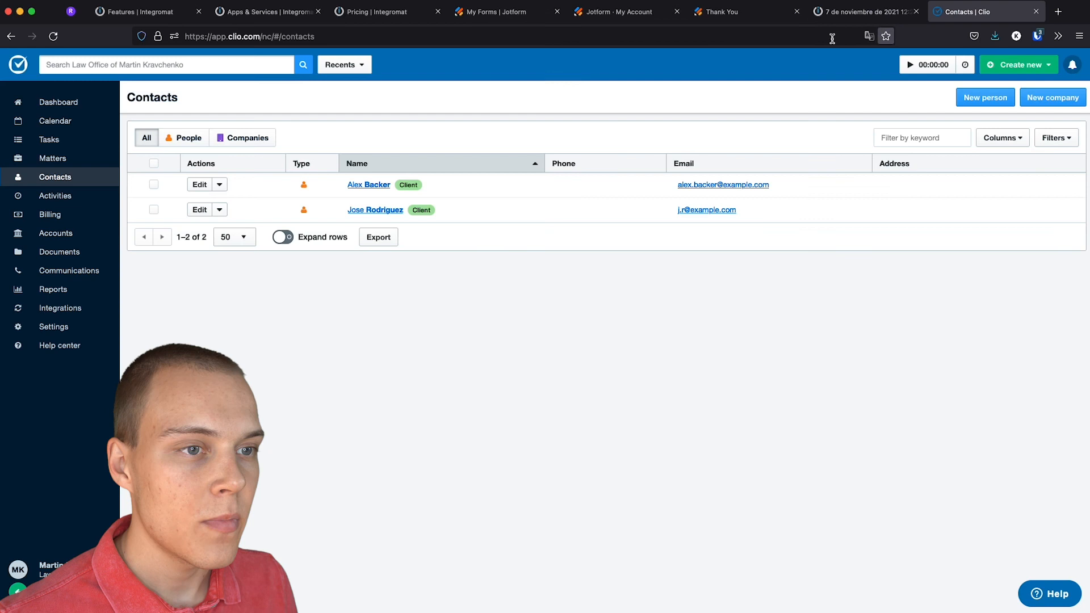
click(52, 36)
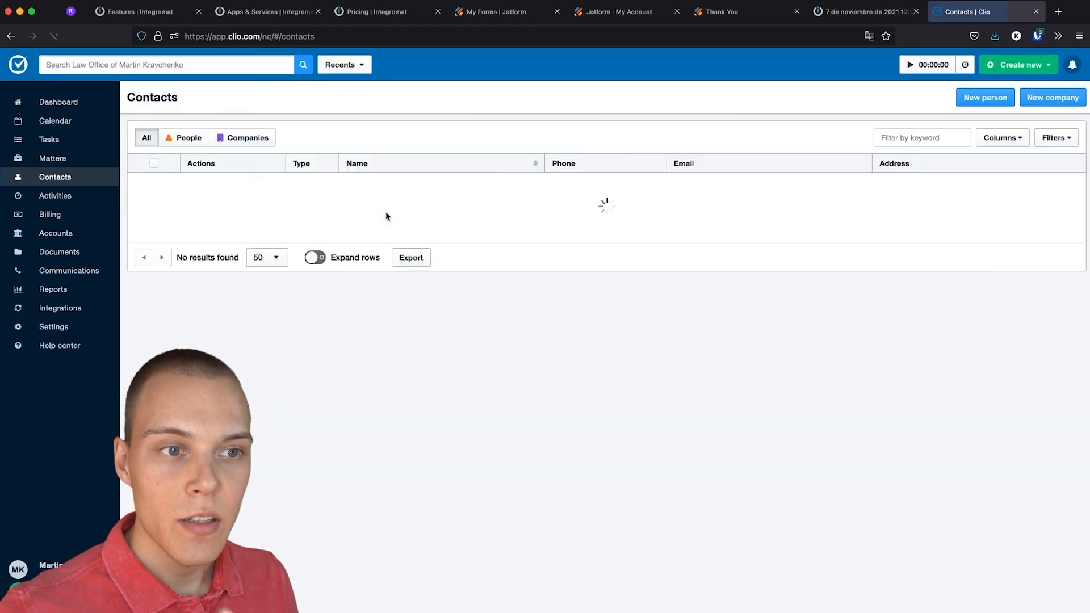
click(54, 162)
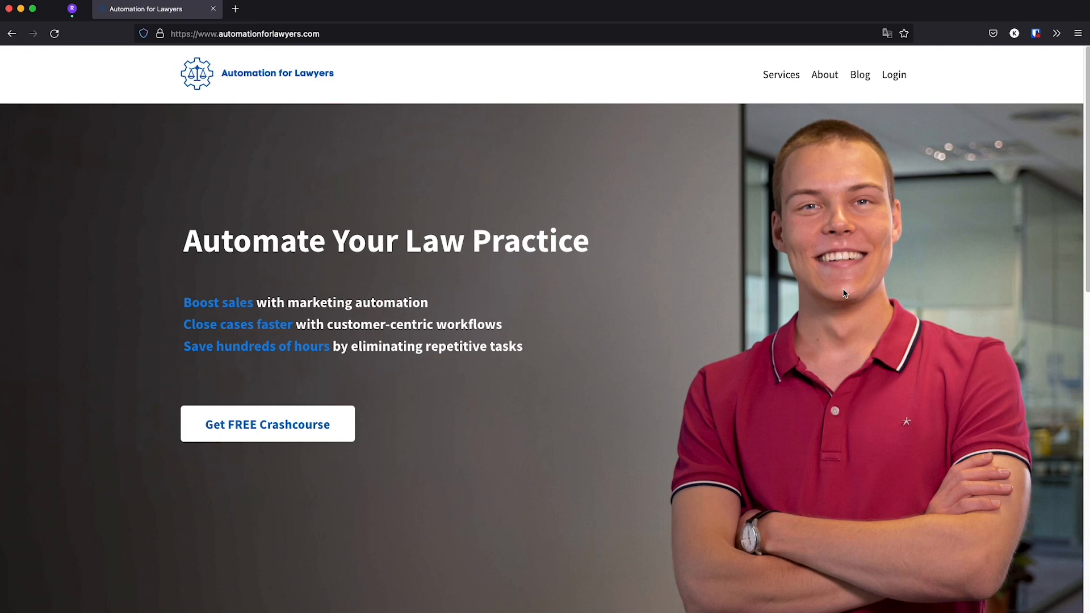
click(782, 76)
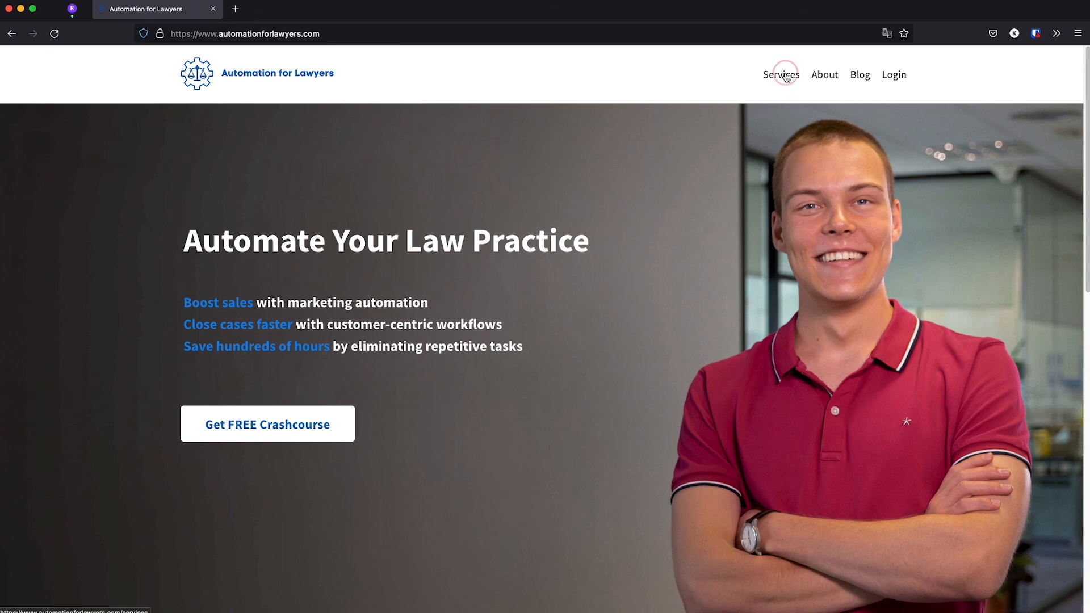
scroll(869, 315, down, 3)
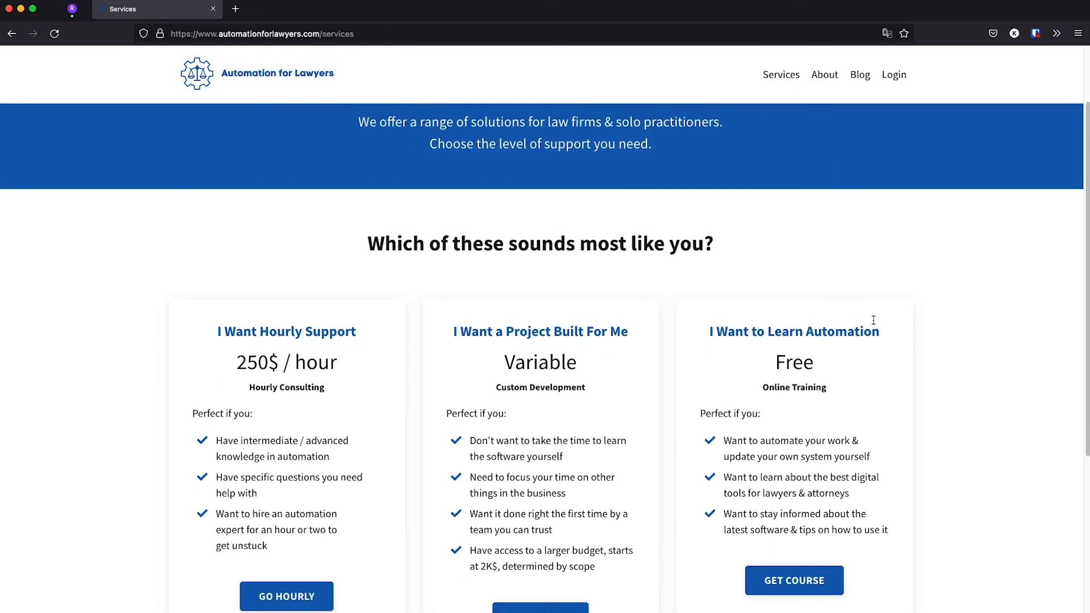